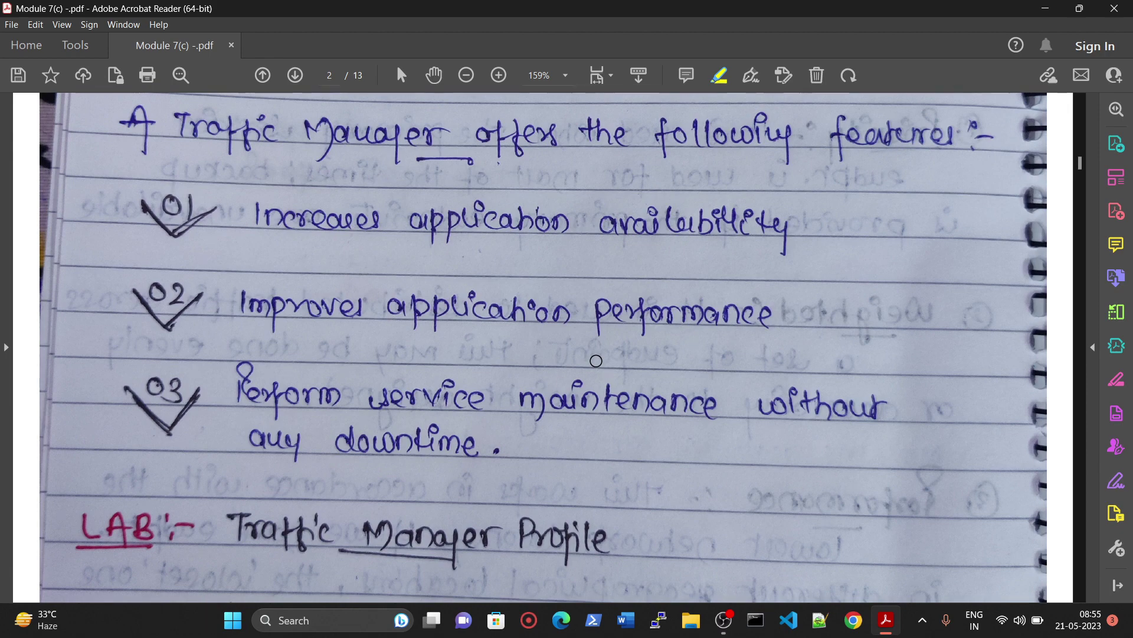
scroll(597, 361, down, 3)
drag(234, 418, 710, 421)
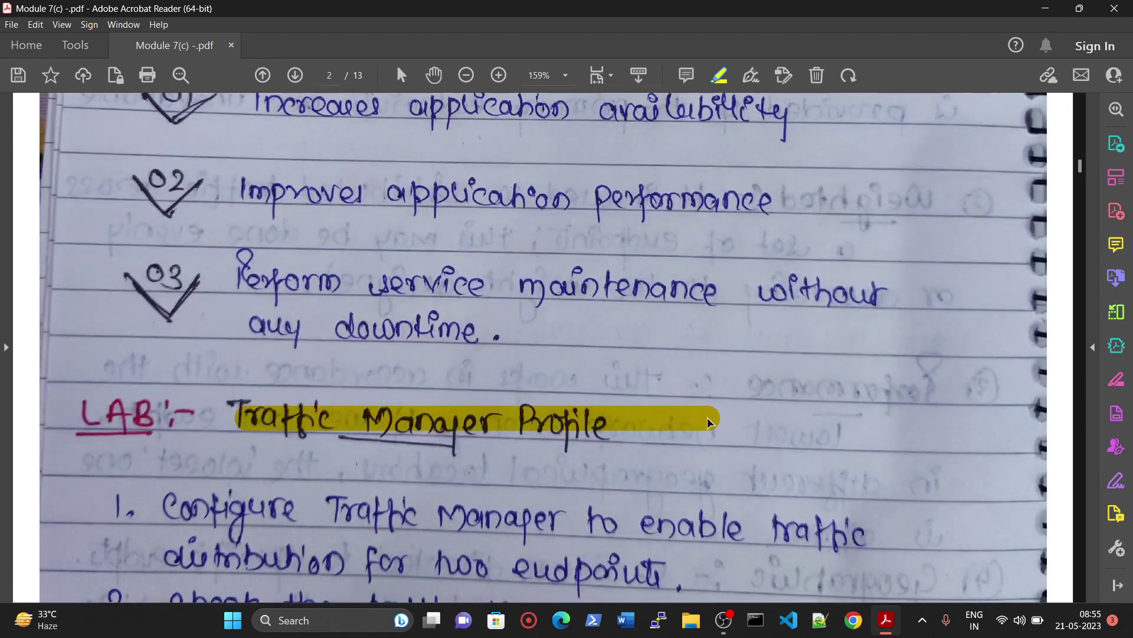
scroll(710, 421, down, 3)
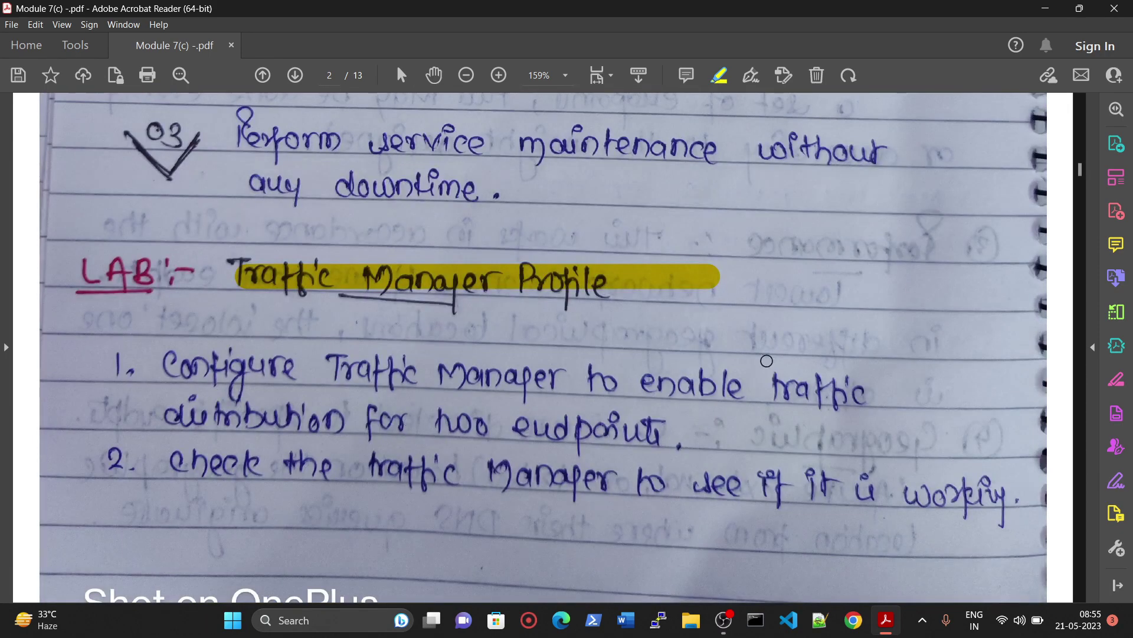
scroll(767, 360, up, 5)
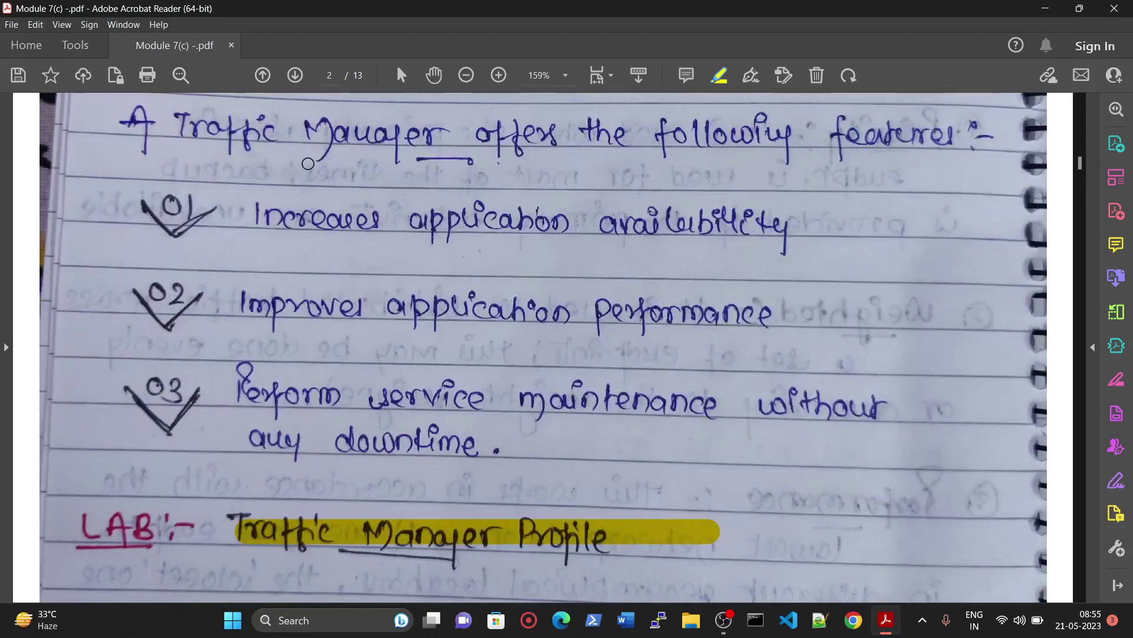
mouse_move(307, 163)
mouse_down()
mouse_move(472, 143)
mouse_move(472, 322)
mouse_move(283, 172)
mouse_move(292, 154)
mouse_up()
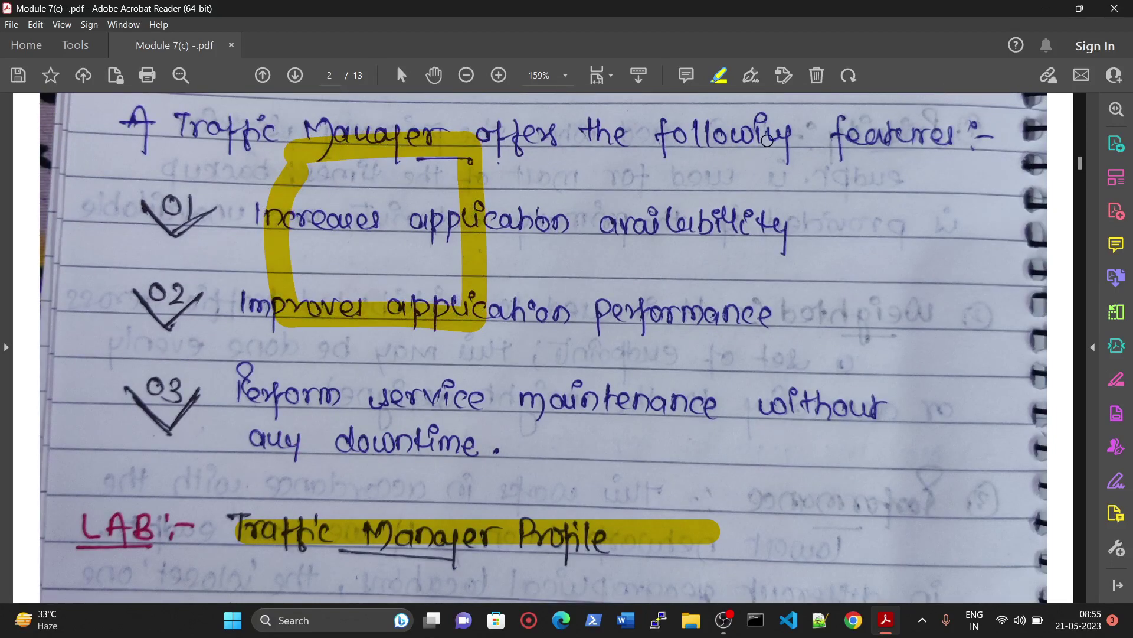
mouse_move(690, 144)
mouse_down()
mouse_move(744, 135)
mouse_move(930, 259)
mouse_move(688, 322)
mouse_move(688, 150)
mouse_up()
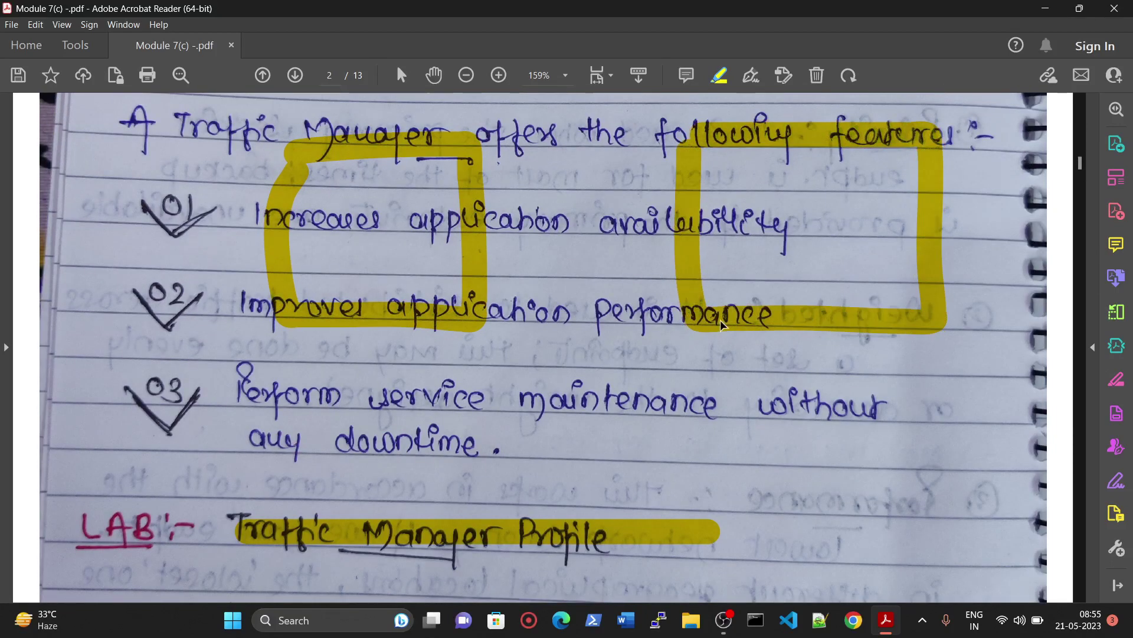
scroll(721, 323, down, 2)
mouse_move(584, 332)
mouse_down()
mouse_move(593, 366)
mouse_move(687, 484)
mouse_move(522, 495)
mouse_up()
mouse_move(481, 361)
mouse_down()
mouse_move(668, 479)
mouse_move(506, 375)
mouse_up()
scroll(501, 377, down, 6)
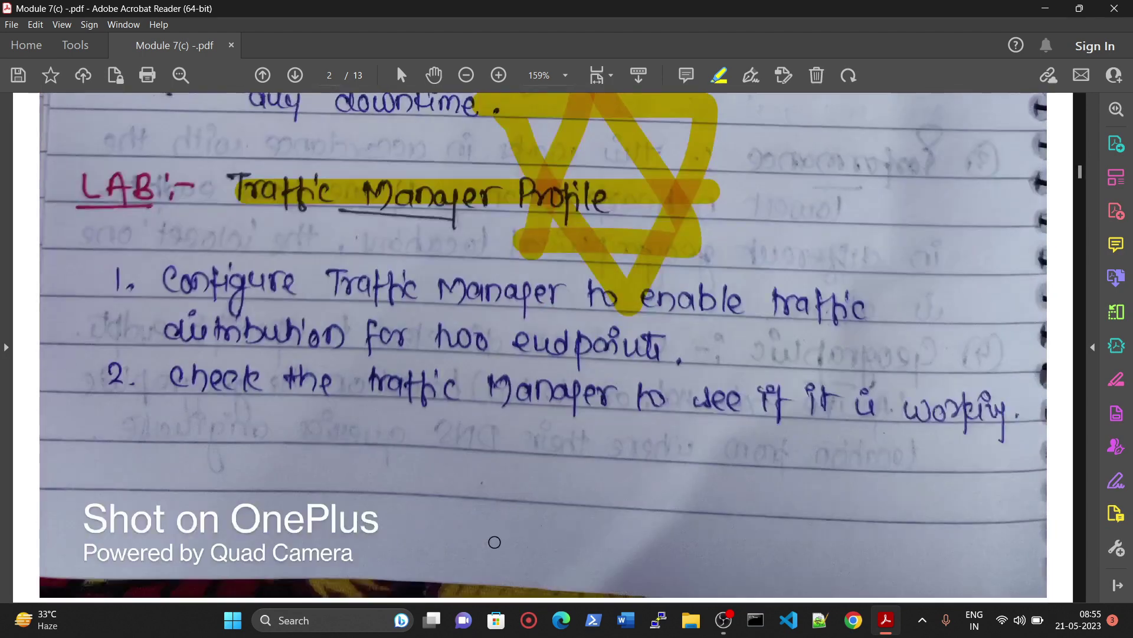
drag(770, 492, 585, 273)
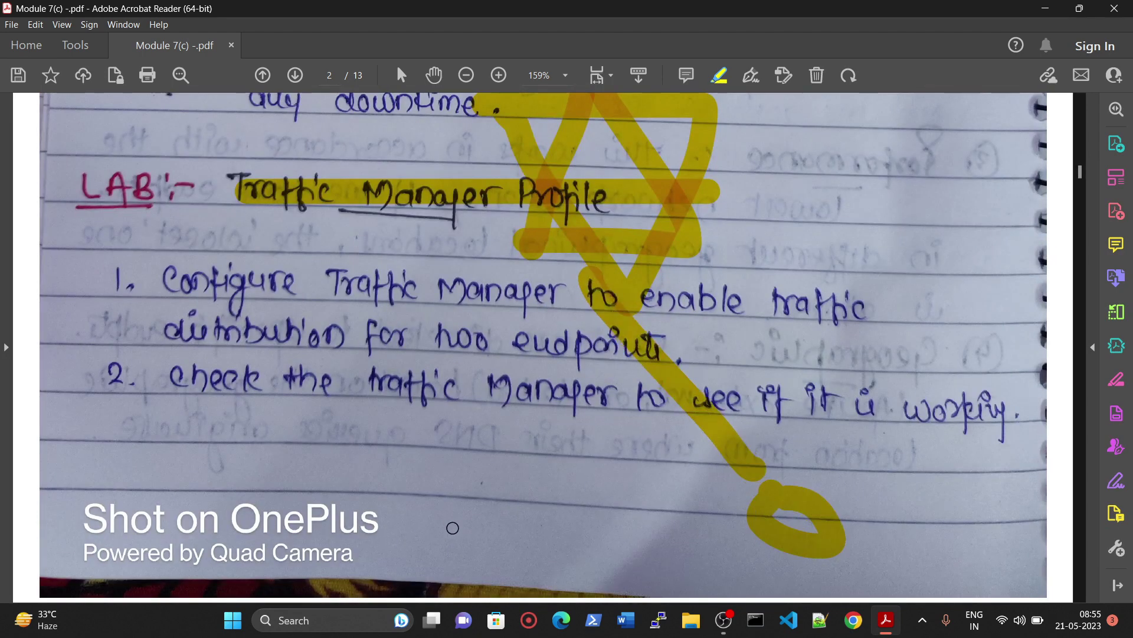
scroll(655, 449, up, 7)
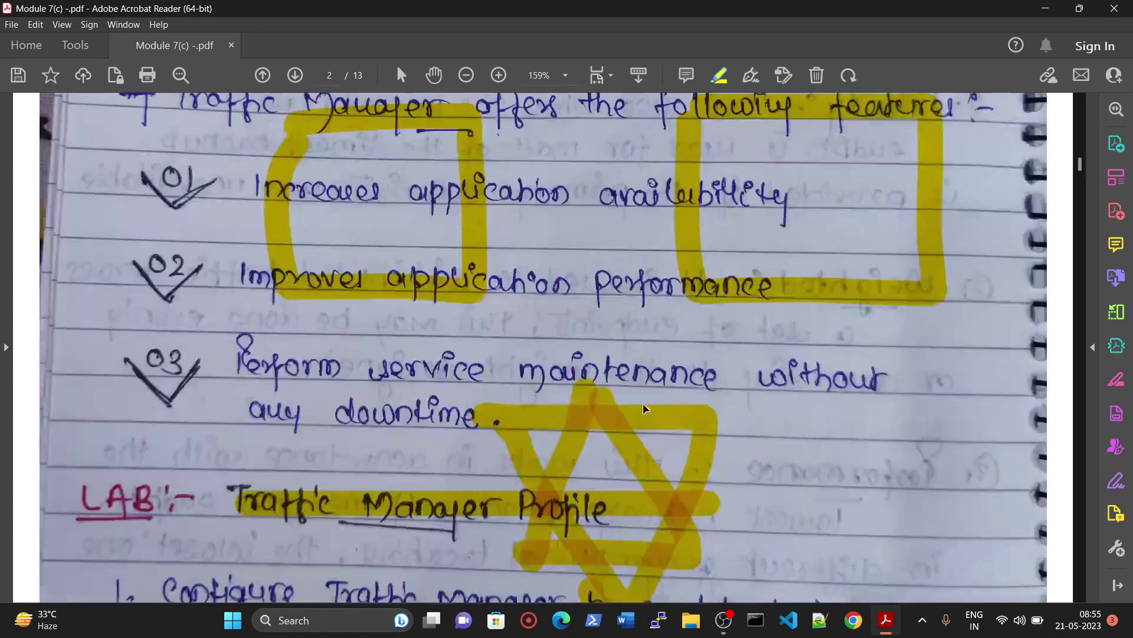
drag(647, 383, 767, 283)
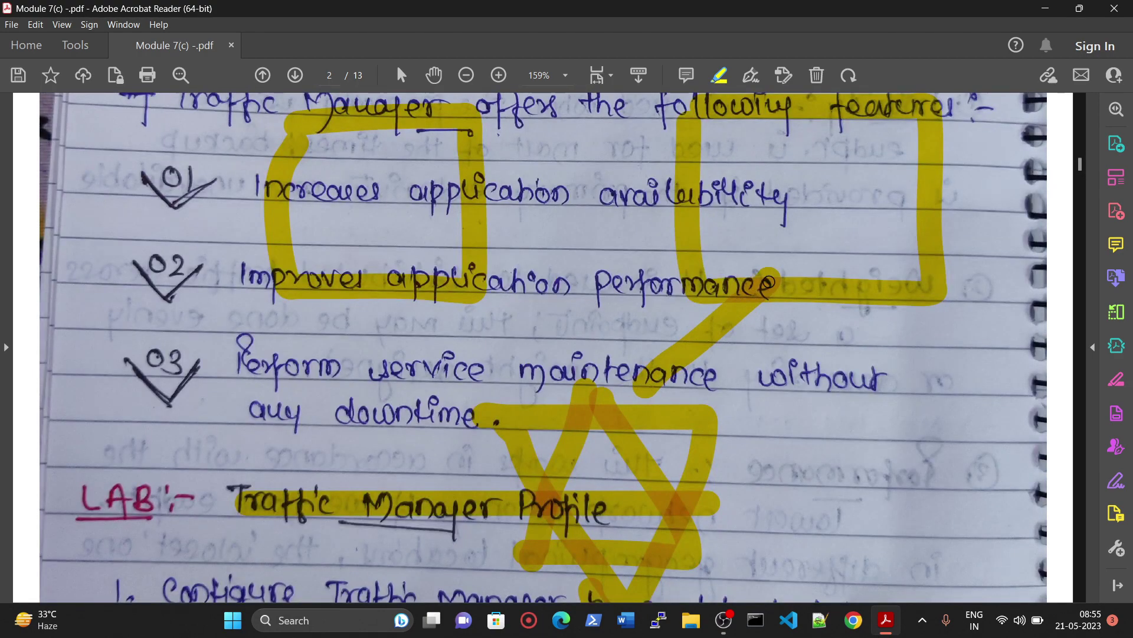
key(ctrl+z)
key(ctrl+z)
key(ctrl+z)
key(ctrl+z)
key(ctrl+z)
key(ctrl+z)
key(ctrl+z)
key(ctrl+z)
key(ctrl+z)
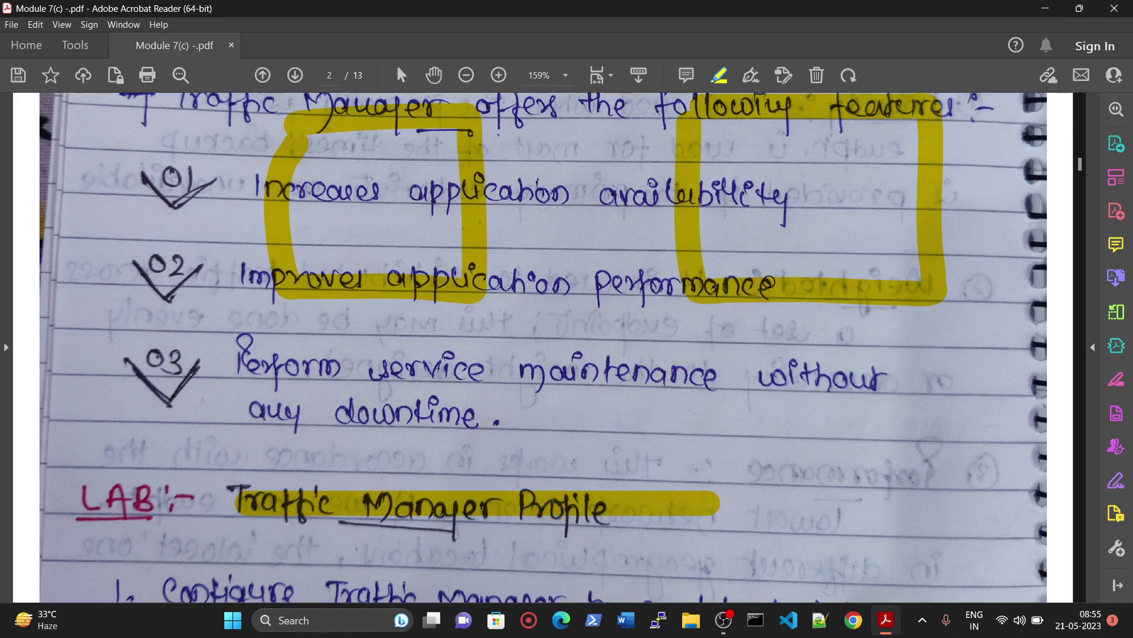
key(ctrl+z)
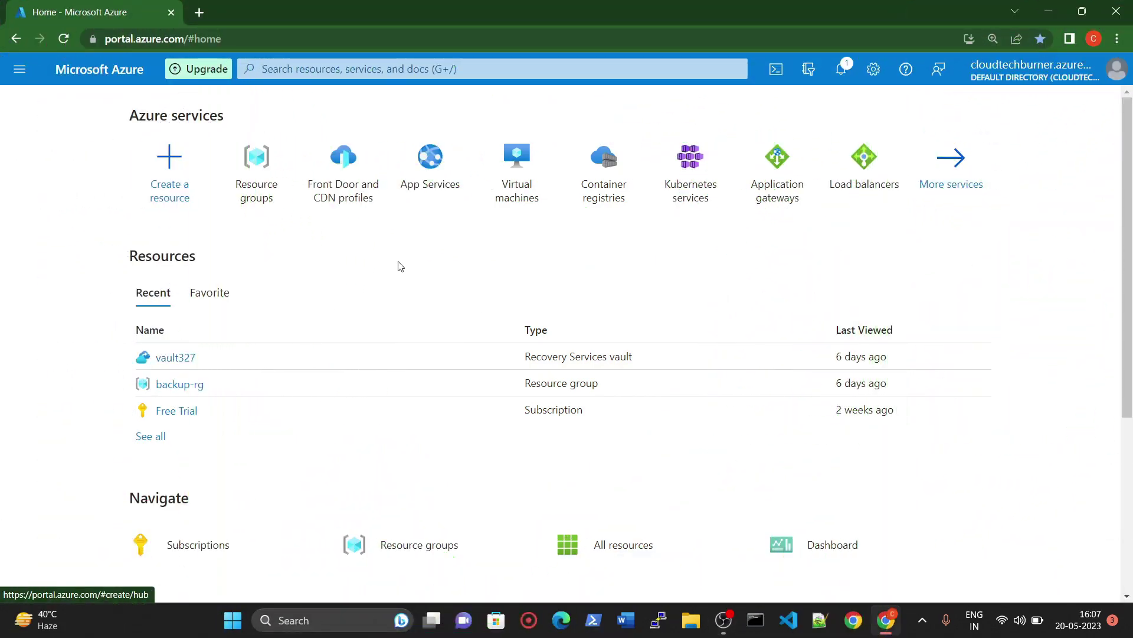
Step: Start a new Azure virtual machine in a new resource group named traffic-rg
click(516, 177)
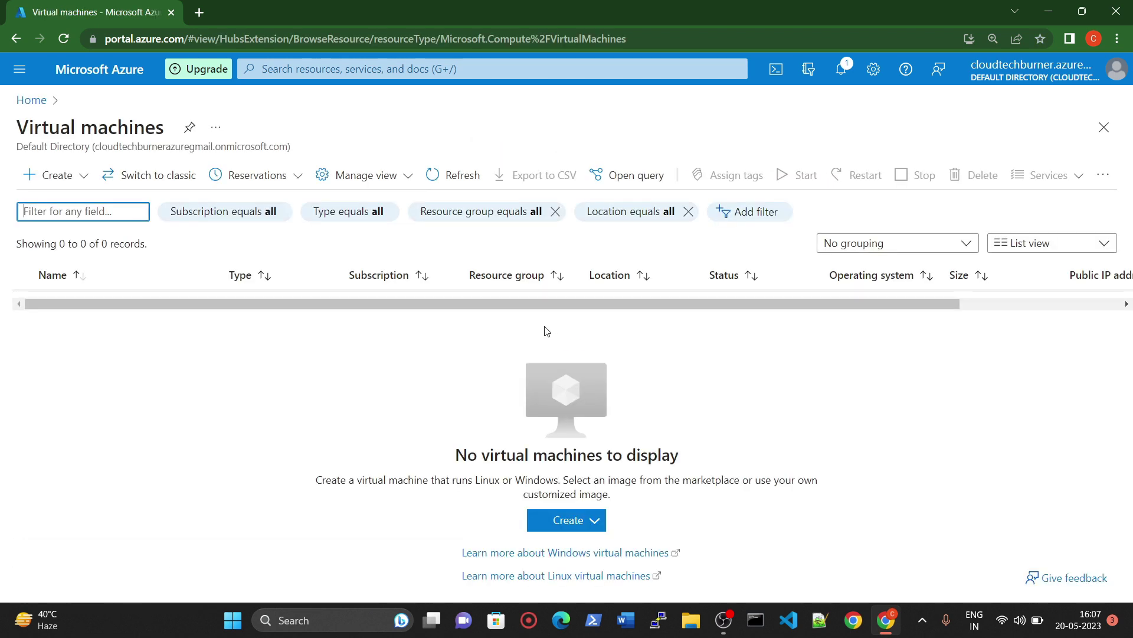
click(50, 175)
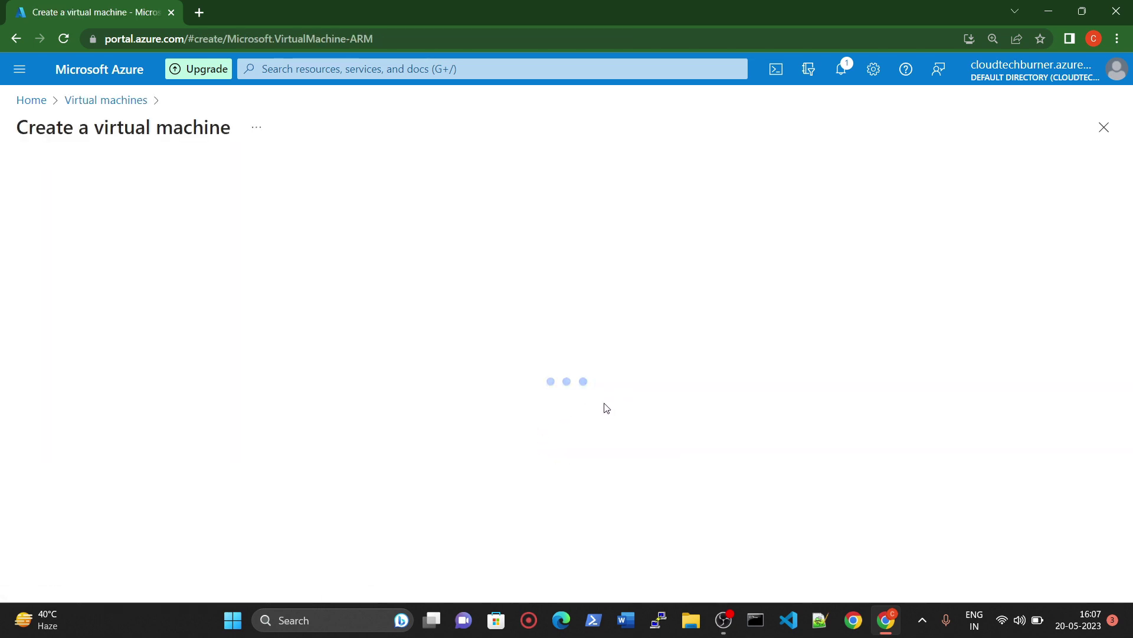
scroll(291, 354, down, 2)
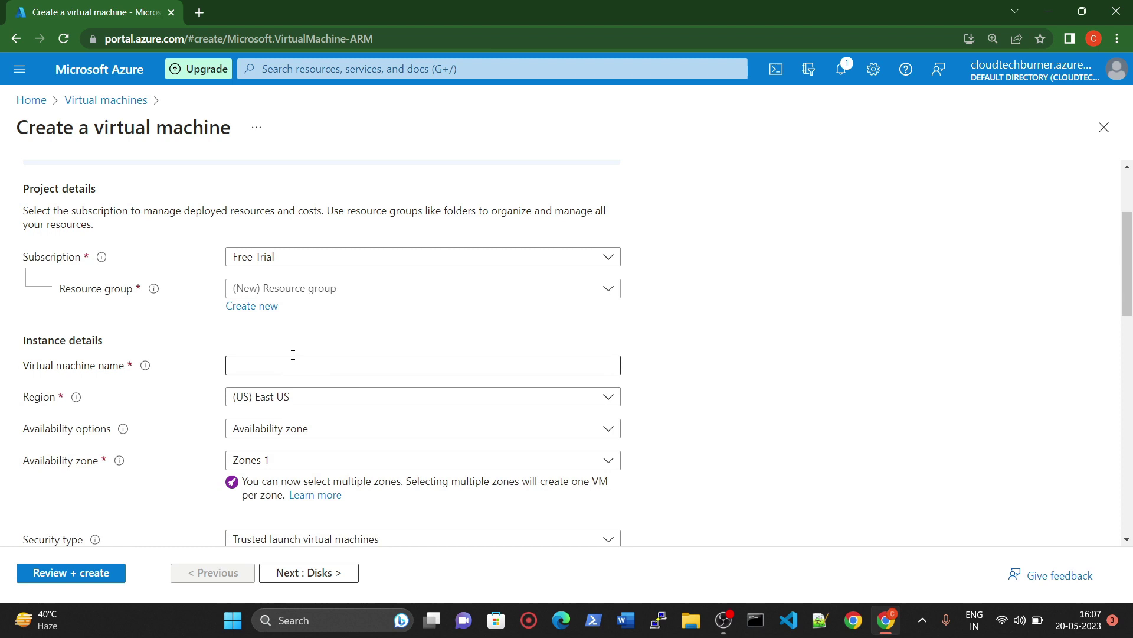
click(269, 304)
click(316, 411)
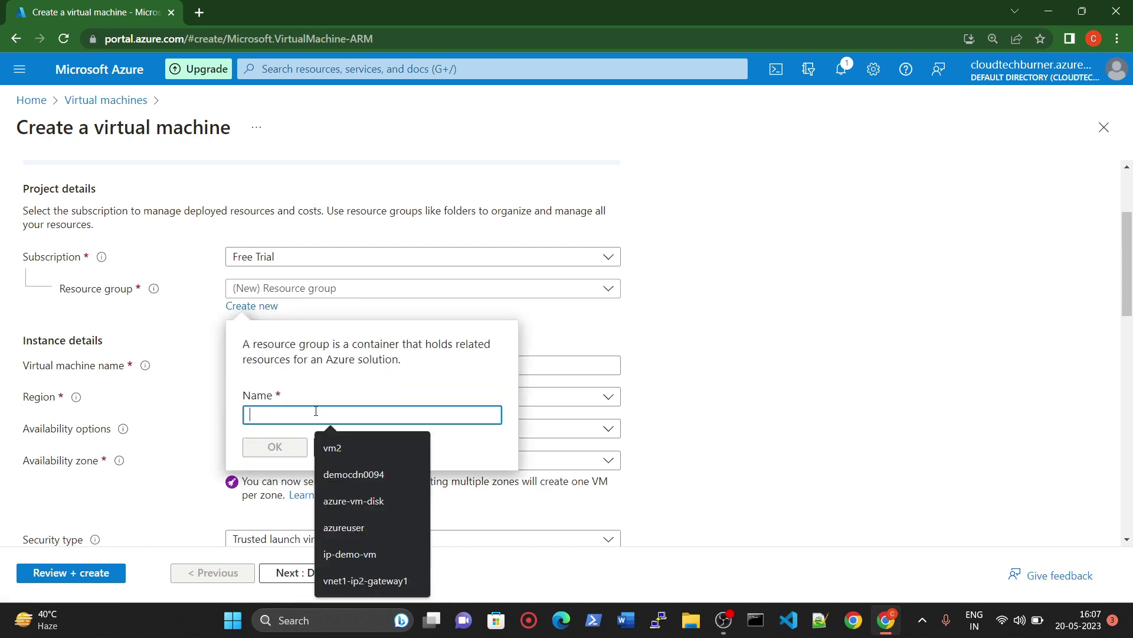
text(traffic-rg)
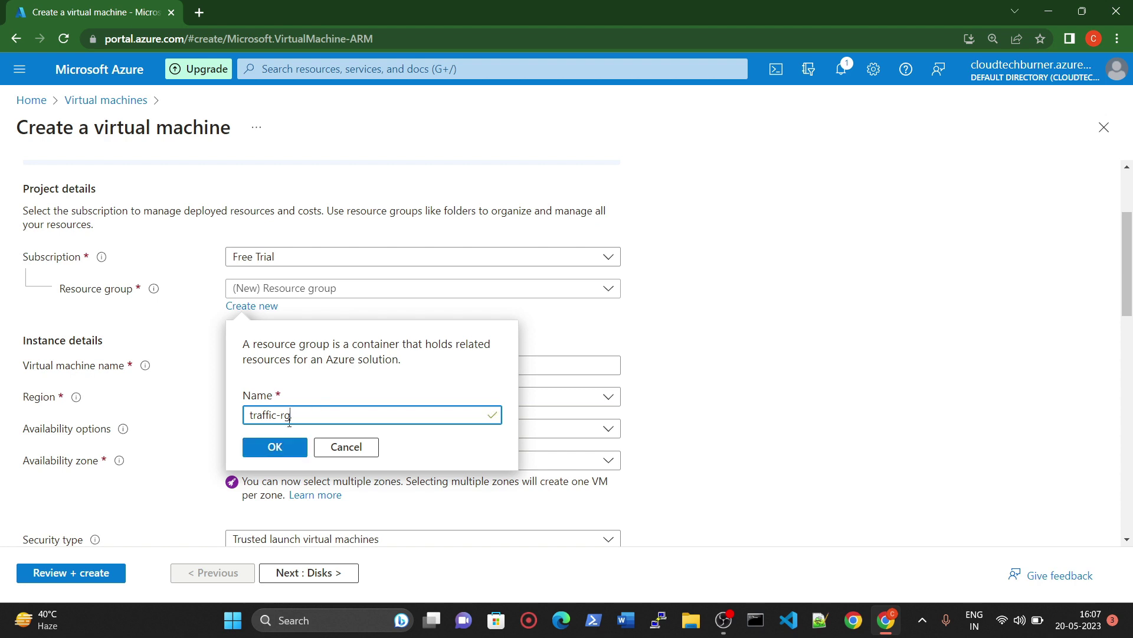
click(273, 447)
Step: Name the virtual machine vm1-USA
click(269, 362)
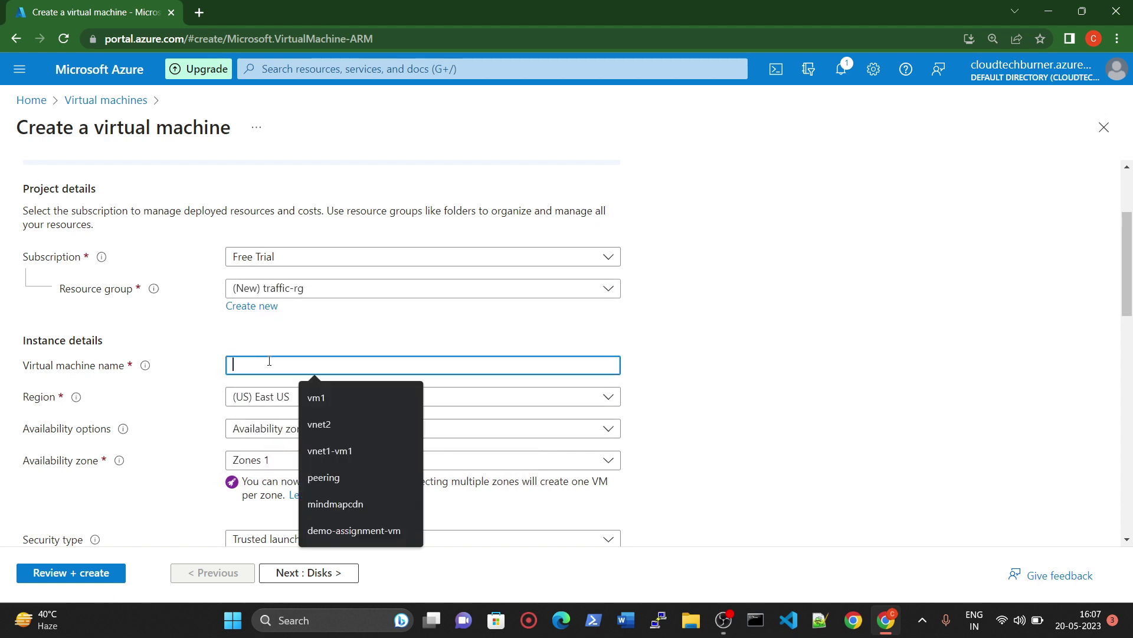
text(vm1)
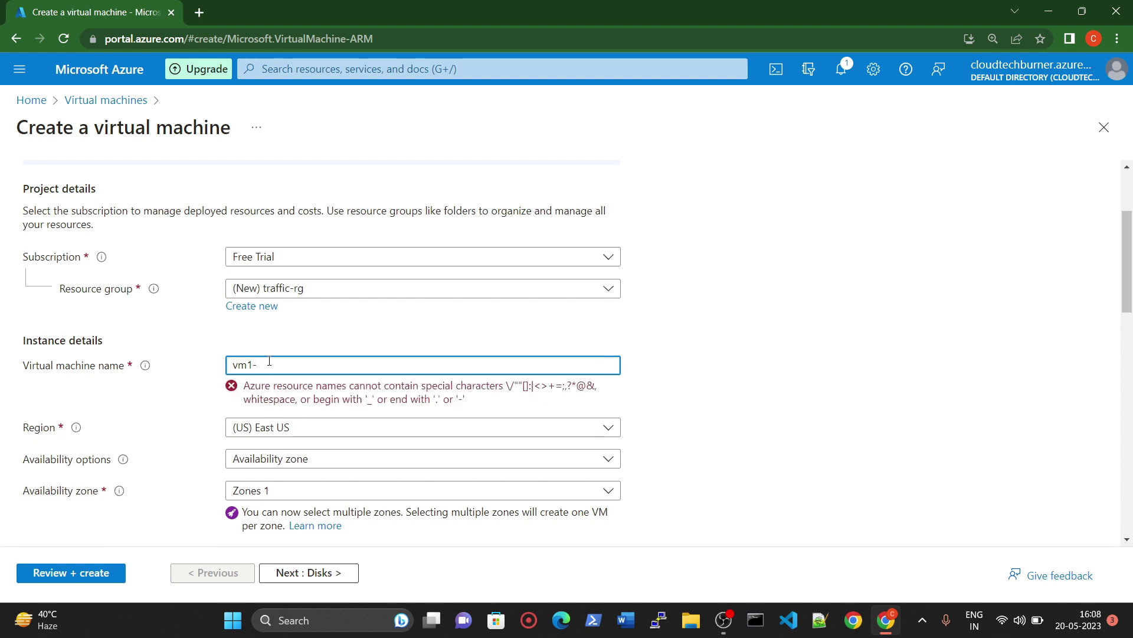
text(-India)
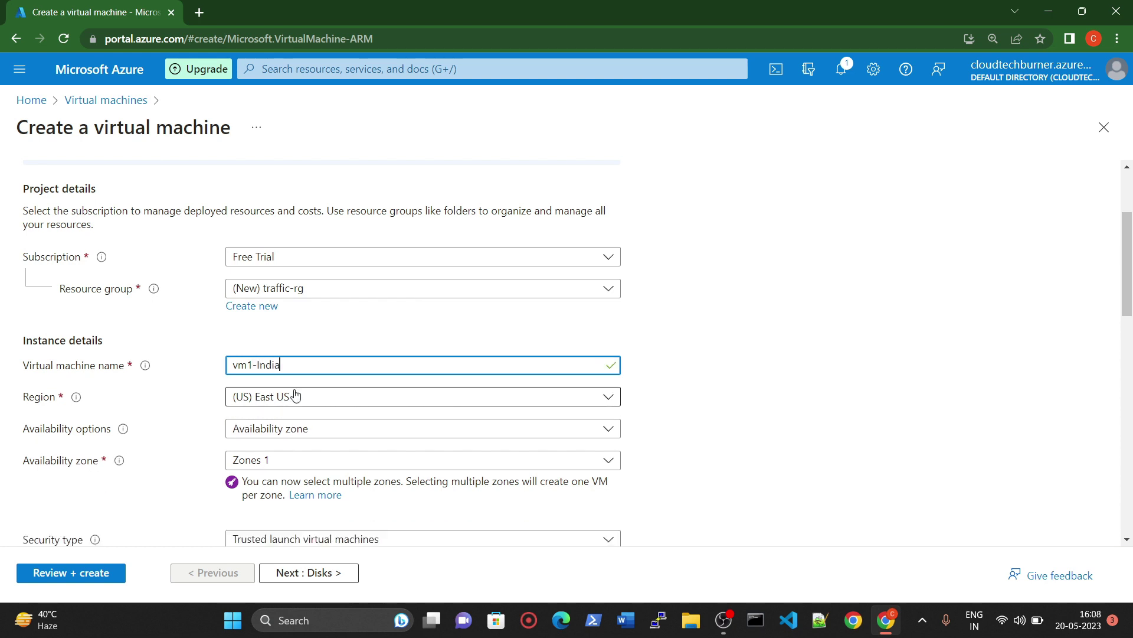
double_click(297, 367)
text(US)
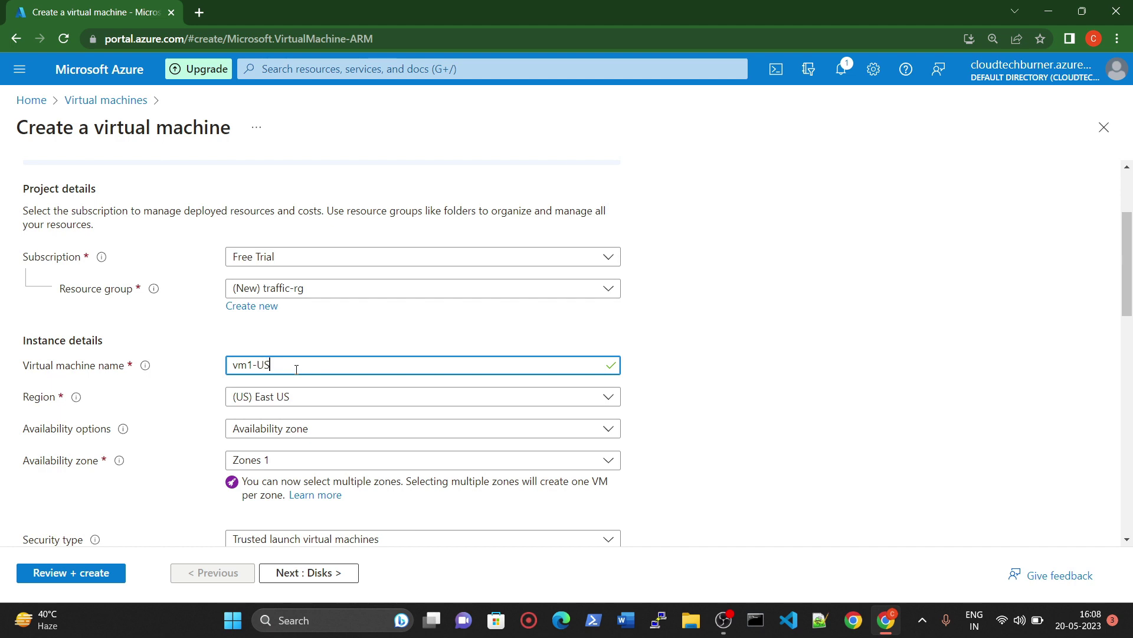
text(A)
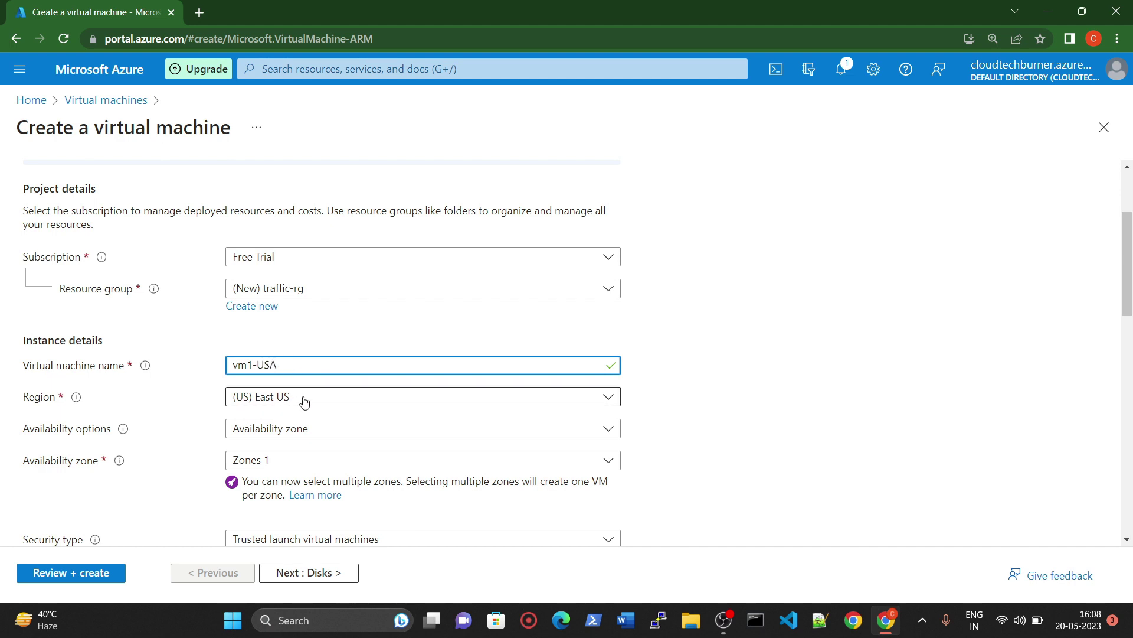
scroll(260, 371, down, 1)
scroll(260, 371, down, 5)
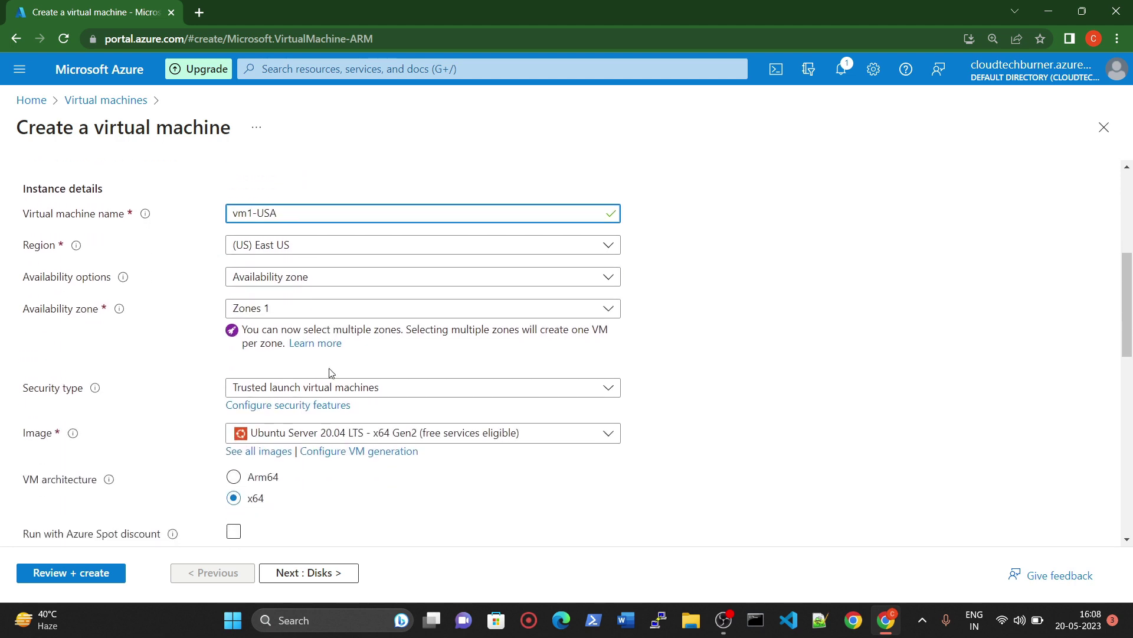
Step: Use password authentication with admin username new-user and a confirmed password
scroll(280, 443, down, 2)
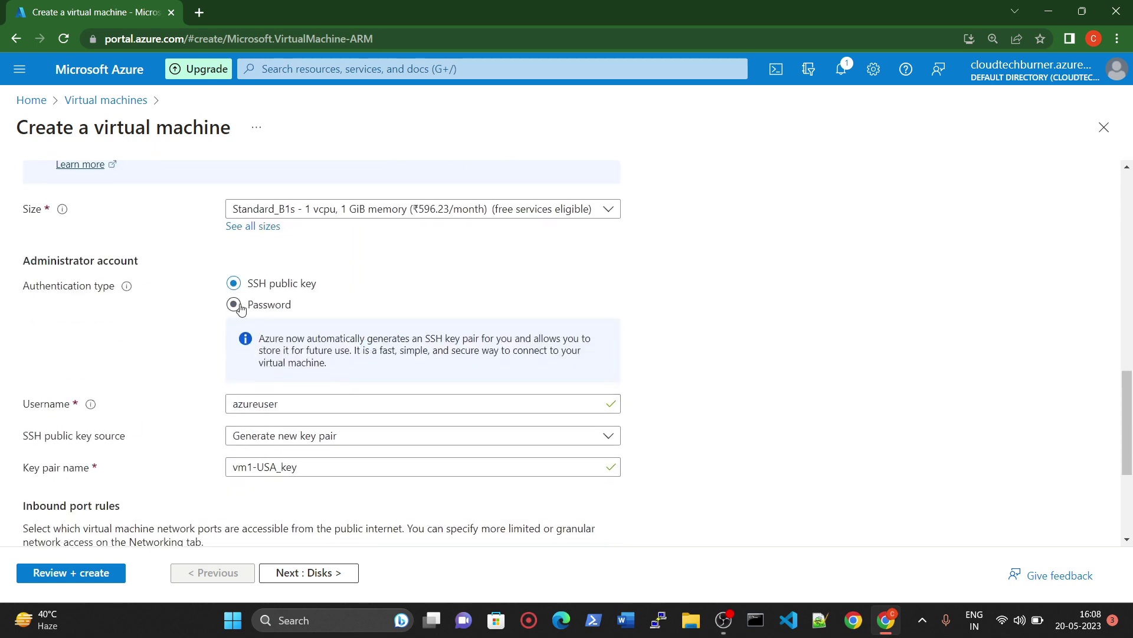
click(233, 304)
scroll(259, 277, down, 1)
click(273, 257)
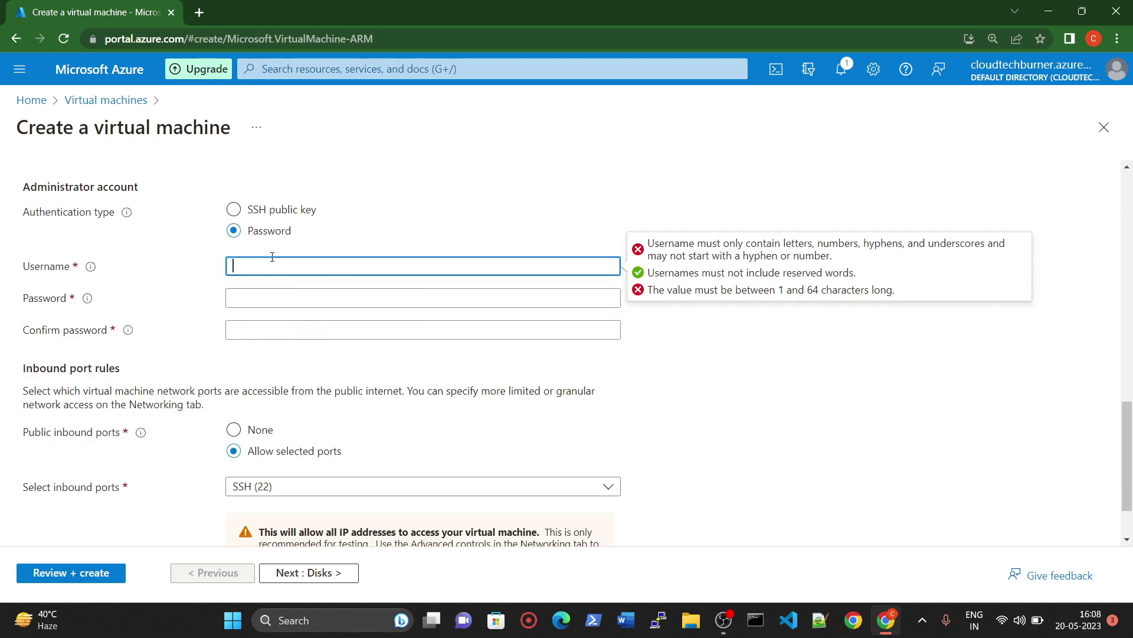
text(new-user)
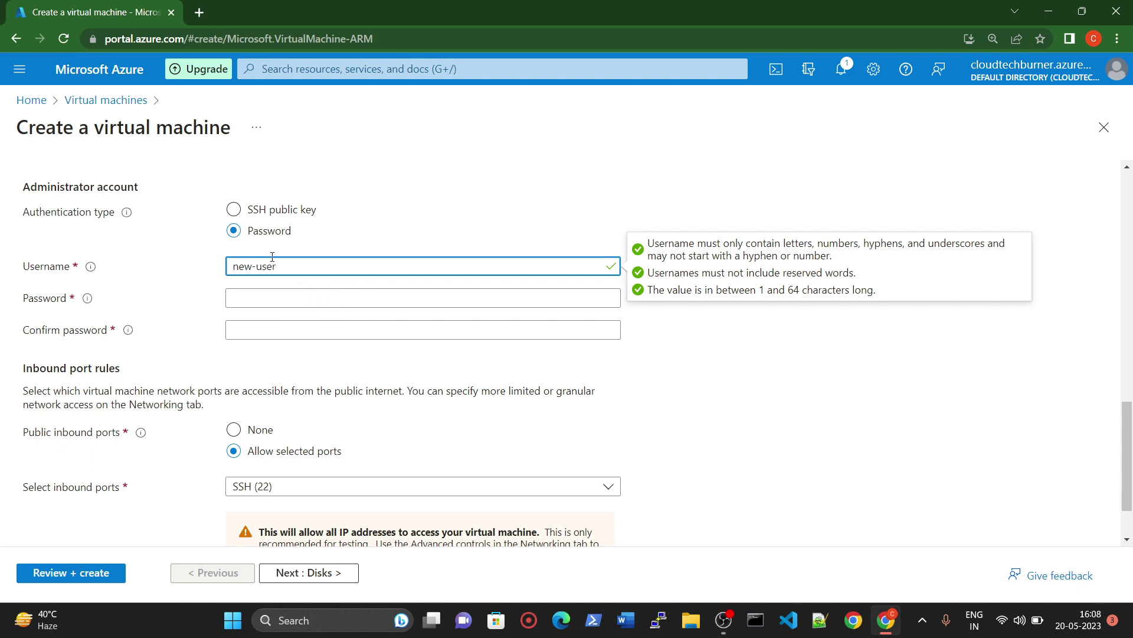
key(Tab)
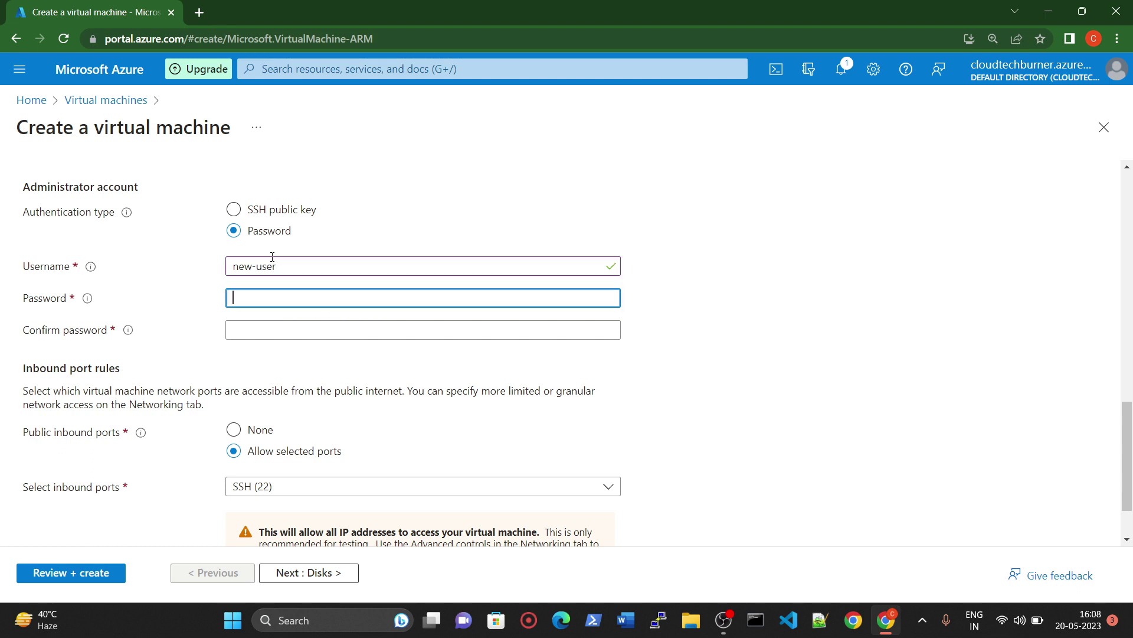
text(••••)
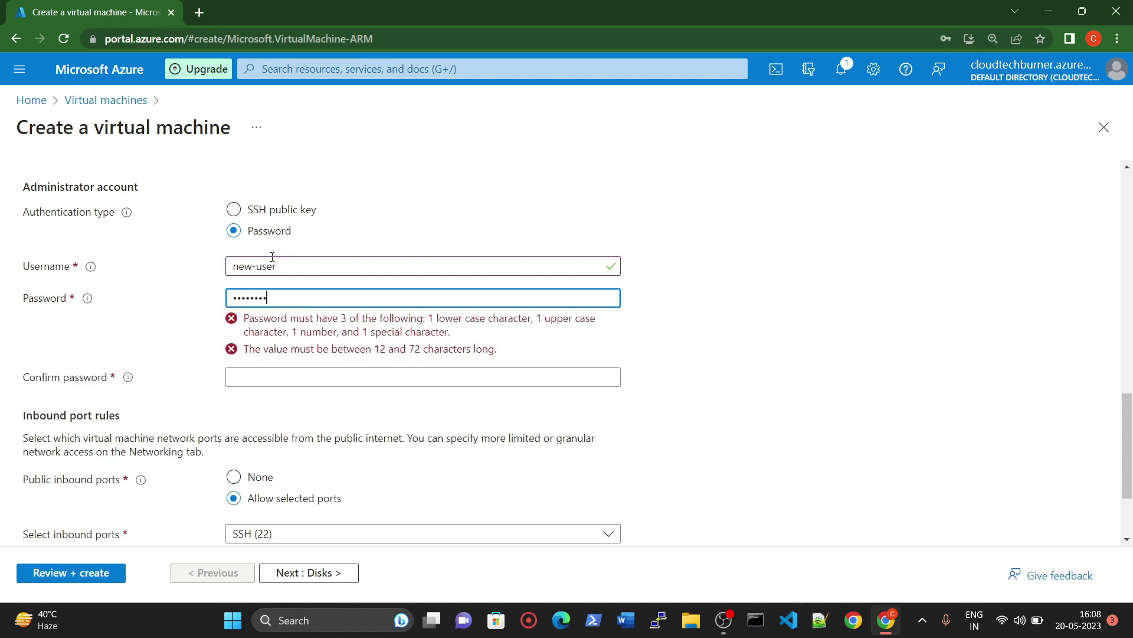
text(•)
key(Tab)
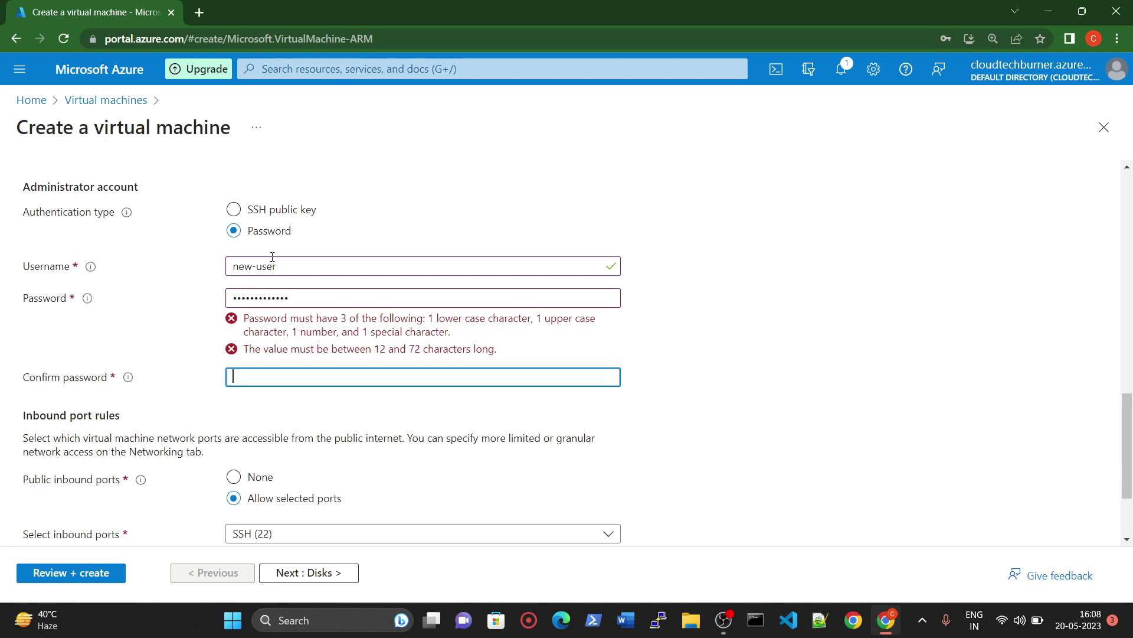
text(•••)
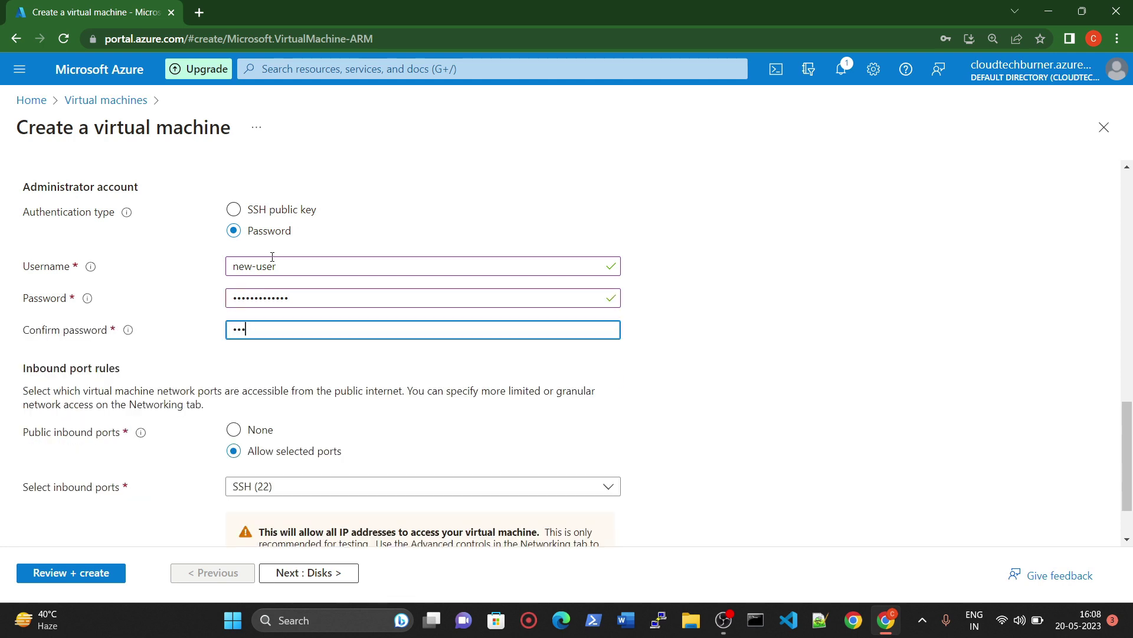
text(•••)
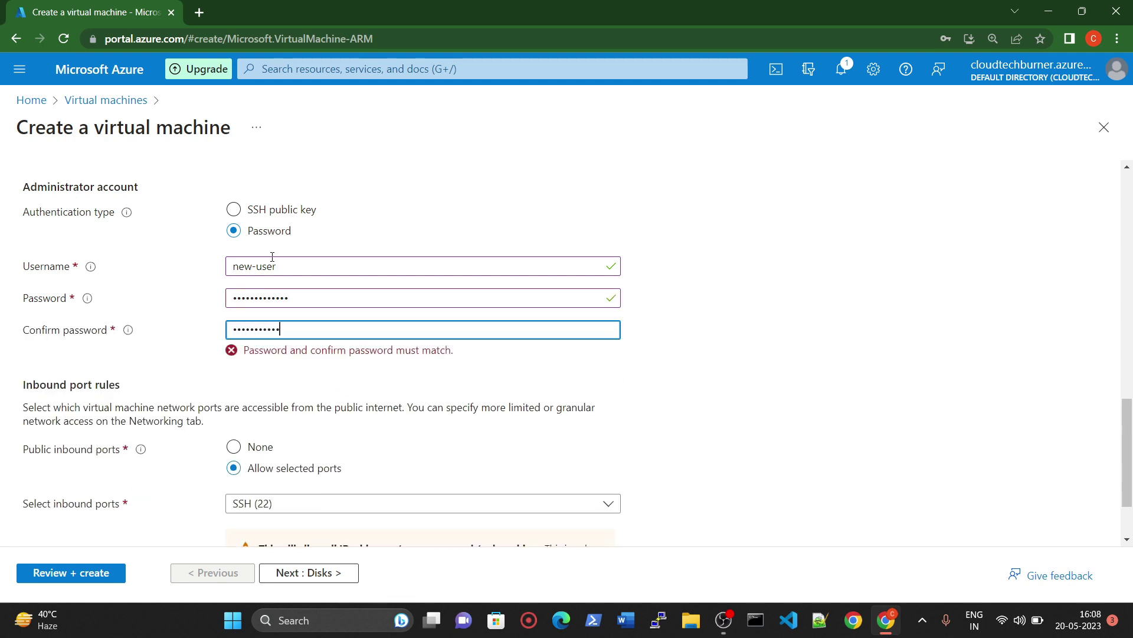
text(•)
key(Tab)
Step: Allow HTTP (80) and HTTPS (443) inbound ports and start Review + create validation
scroll(265, 407, down, 2)
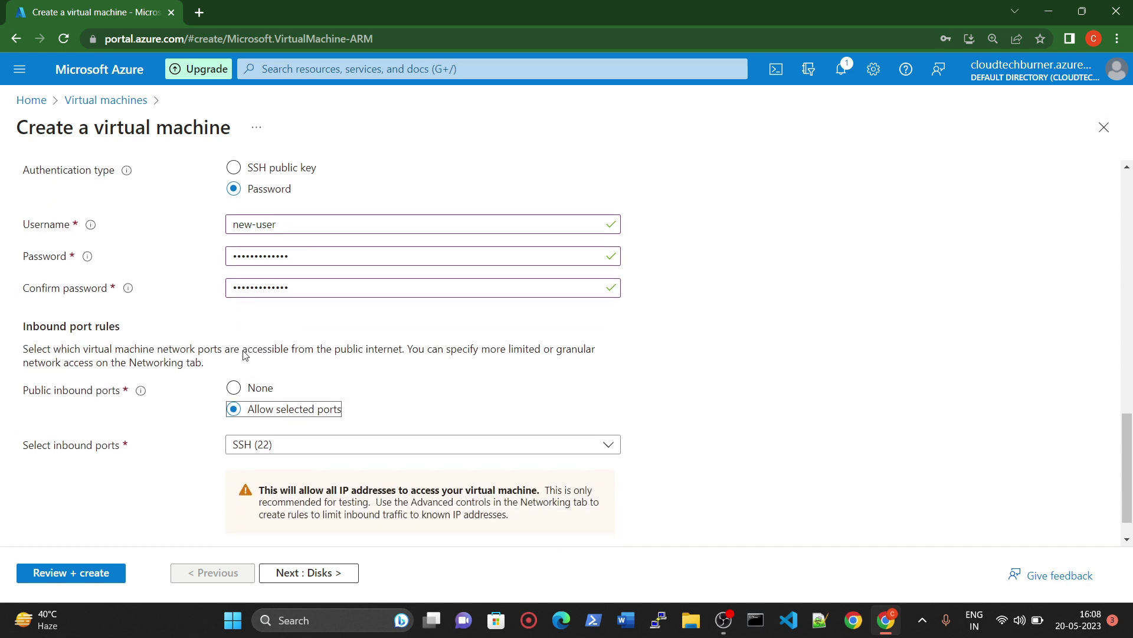
click(265, 407)
click(240, 429)
click(240, 455)
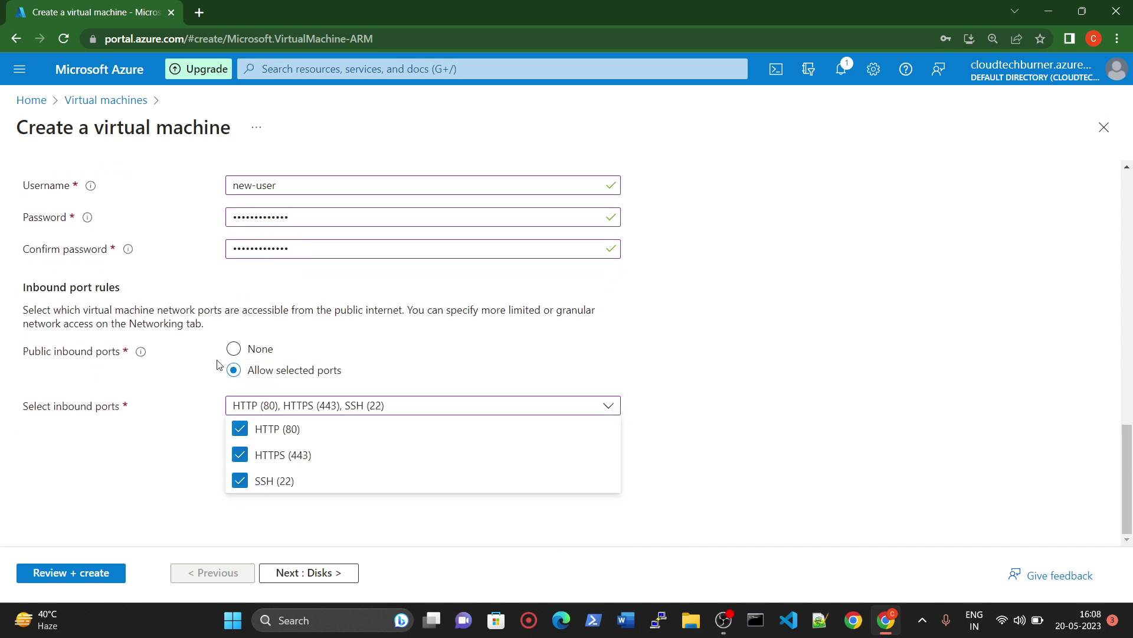
click(94, 572)
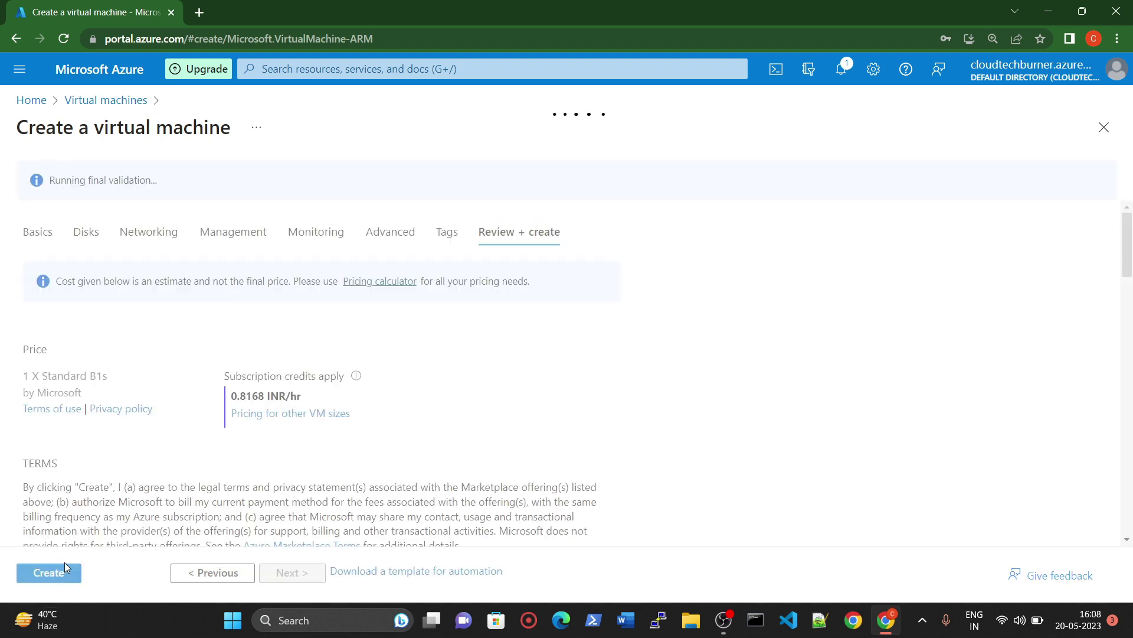
Step: Duplicate the portal tab, create the vm1-USA deployment, and move to the duplicated tab
right_click(110, 14)
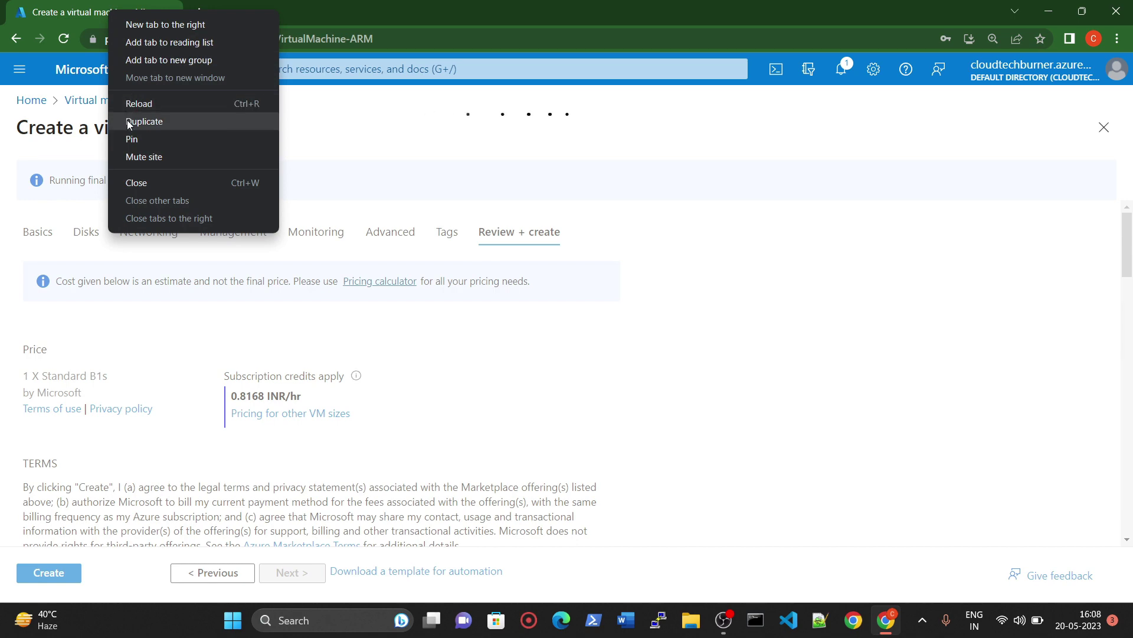
click(126, 118)
click(105, 5)
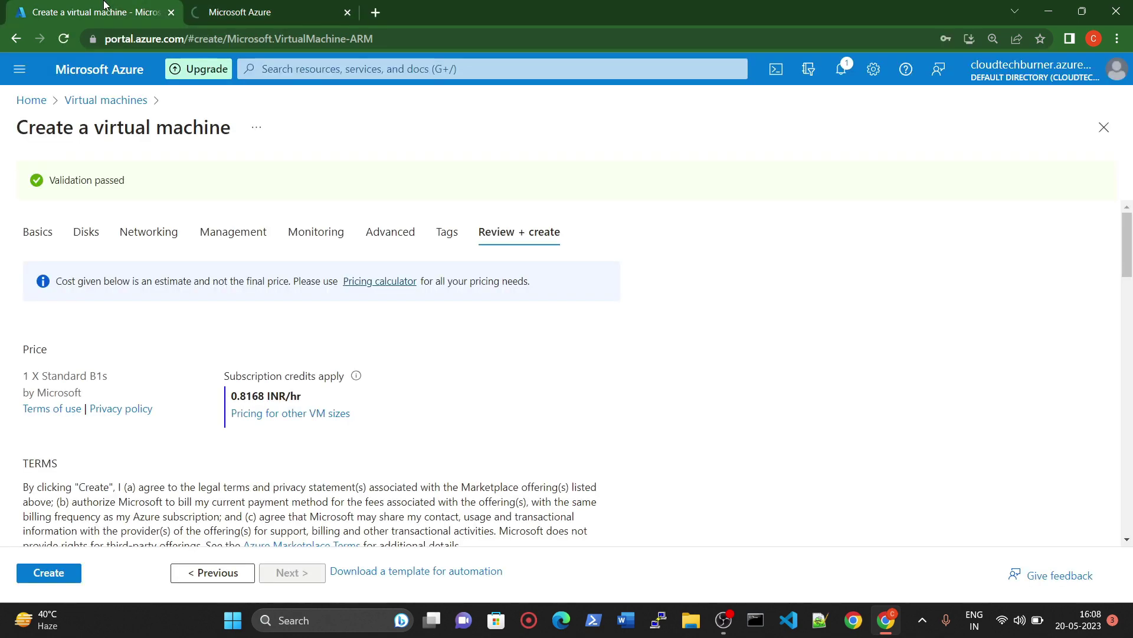
click(56, 580)
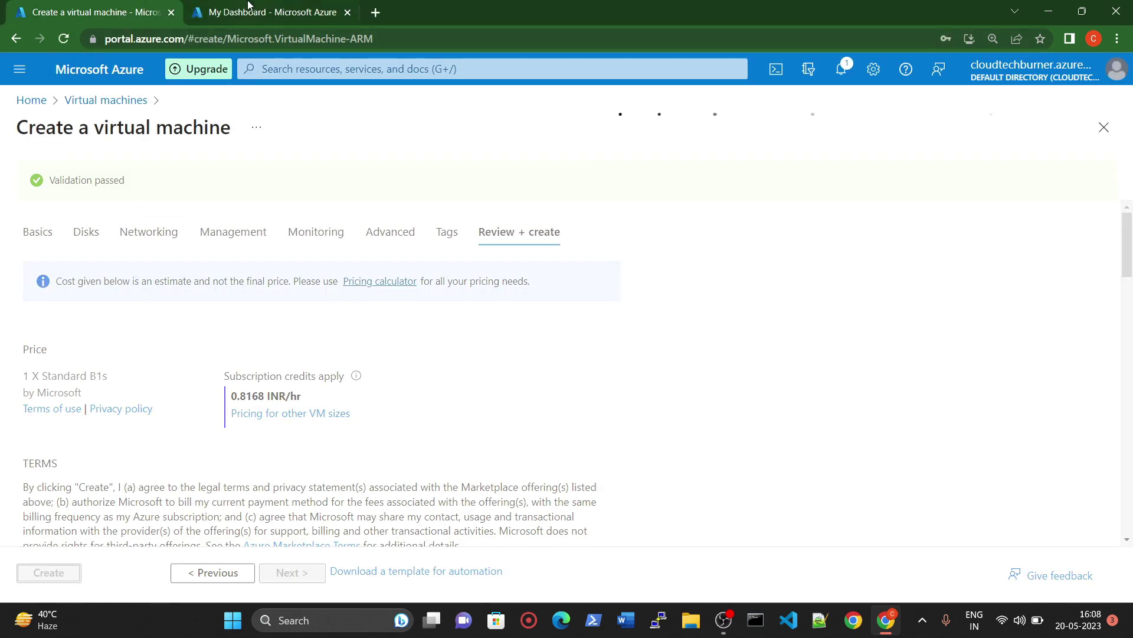
click(254, 7)
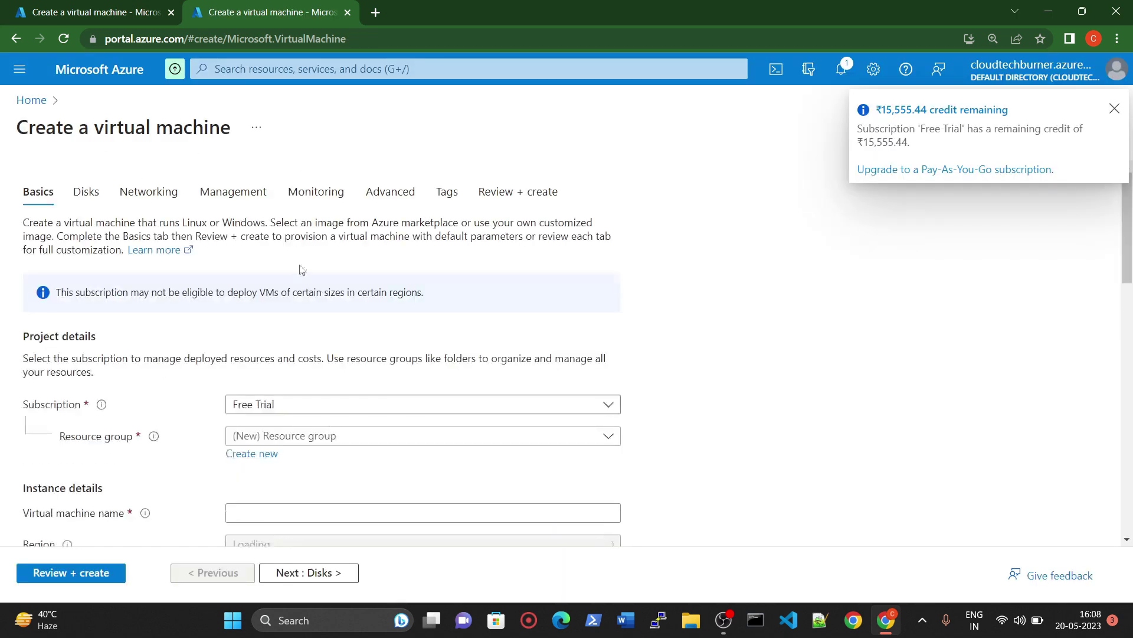
Step: Put the second VM in traffic-rg, named vm2-India, in the Central India region
scroll(318, 364, down, 1)
click(308, 362)
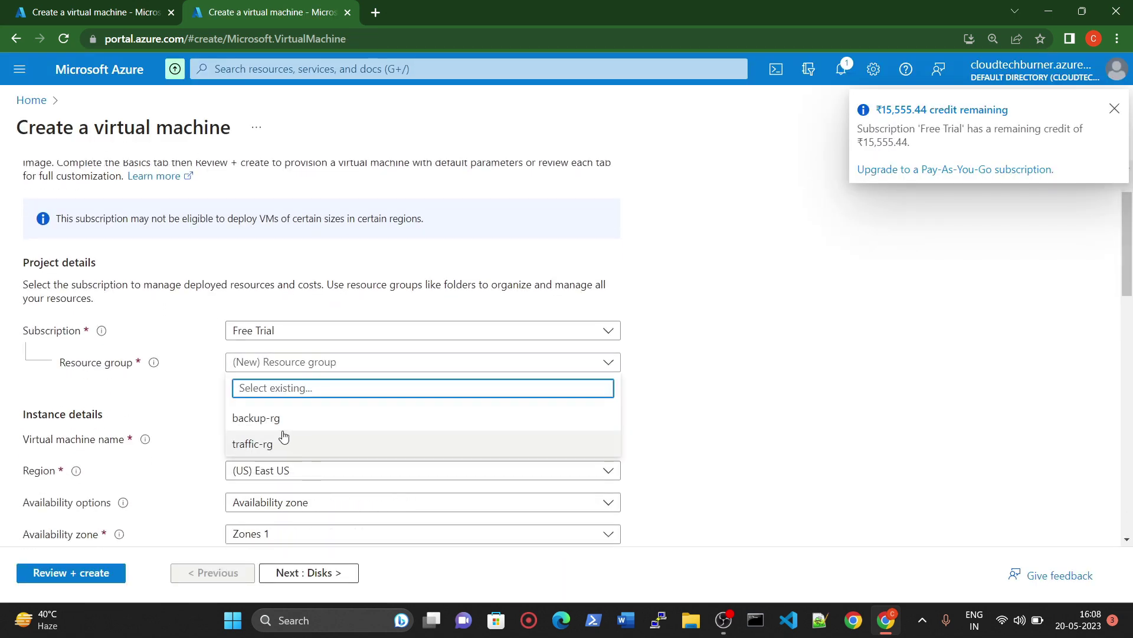
click(268, 443)
scroll(286, 387, down, 2)
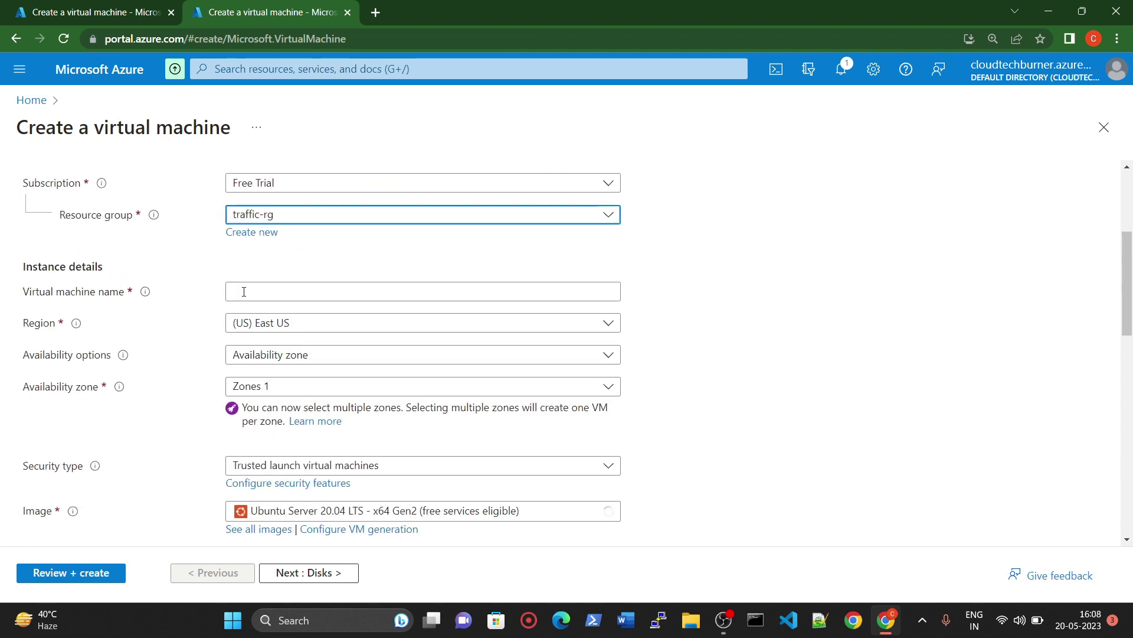
click(244, 292)
text(vm)
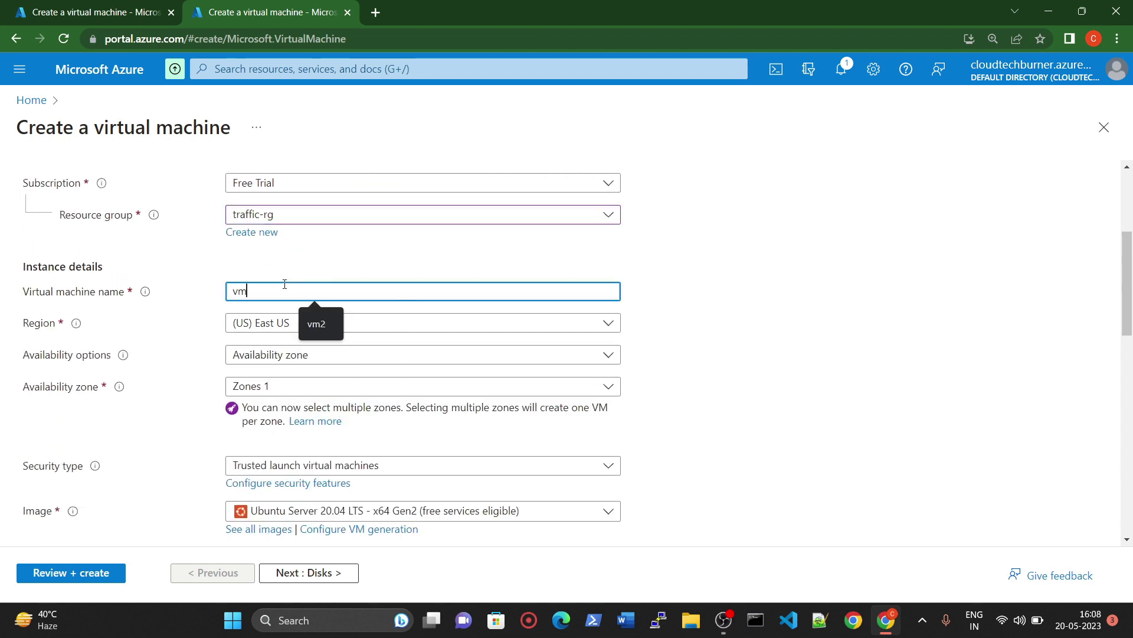
text(2-India)
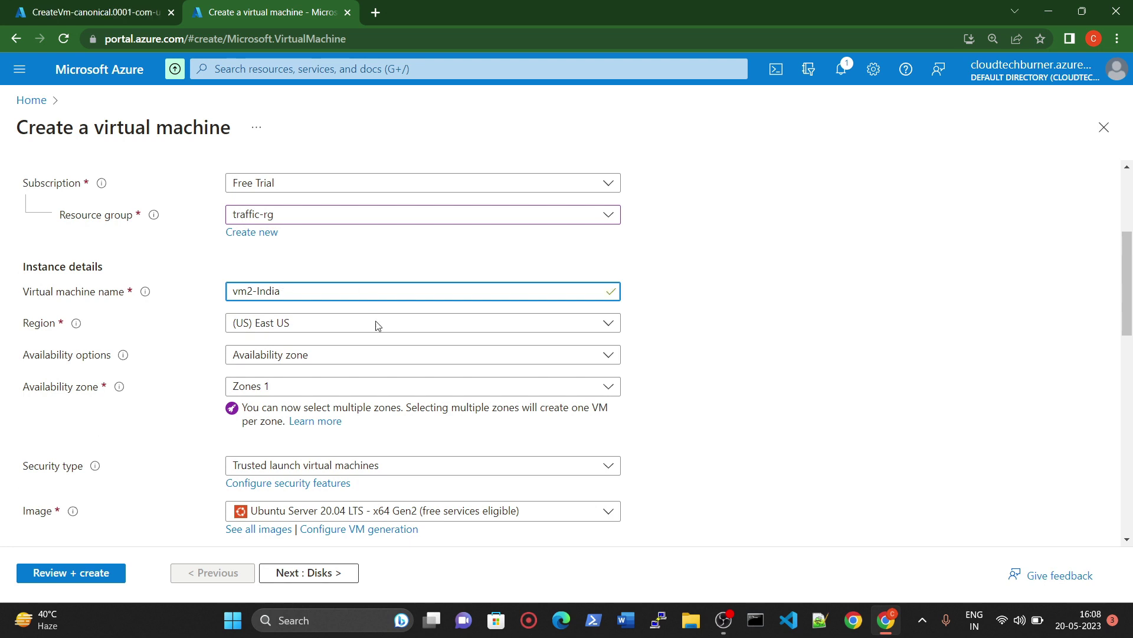
click(310, 322)
scroll(324, 463, down, 5)
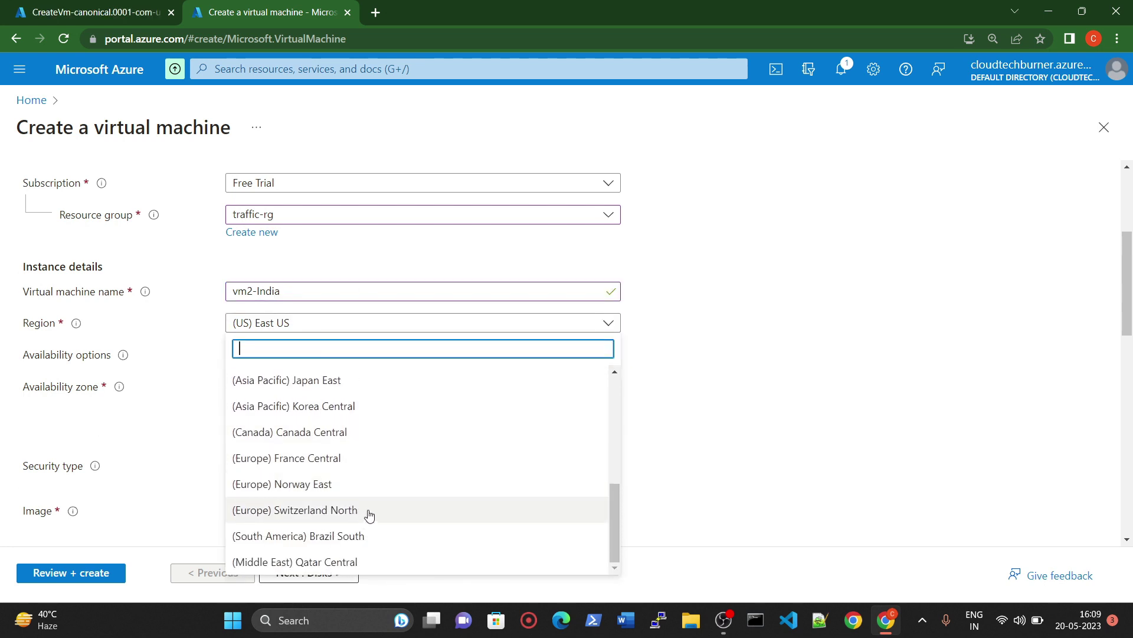
scroll(366, 502, up, 3)
click(351, 482)
Step: Change the VM security type to Standard
scroll(307, 247, down, 3)
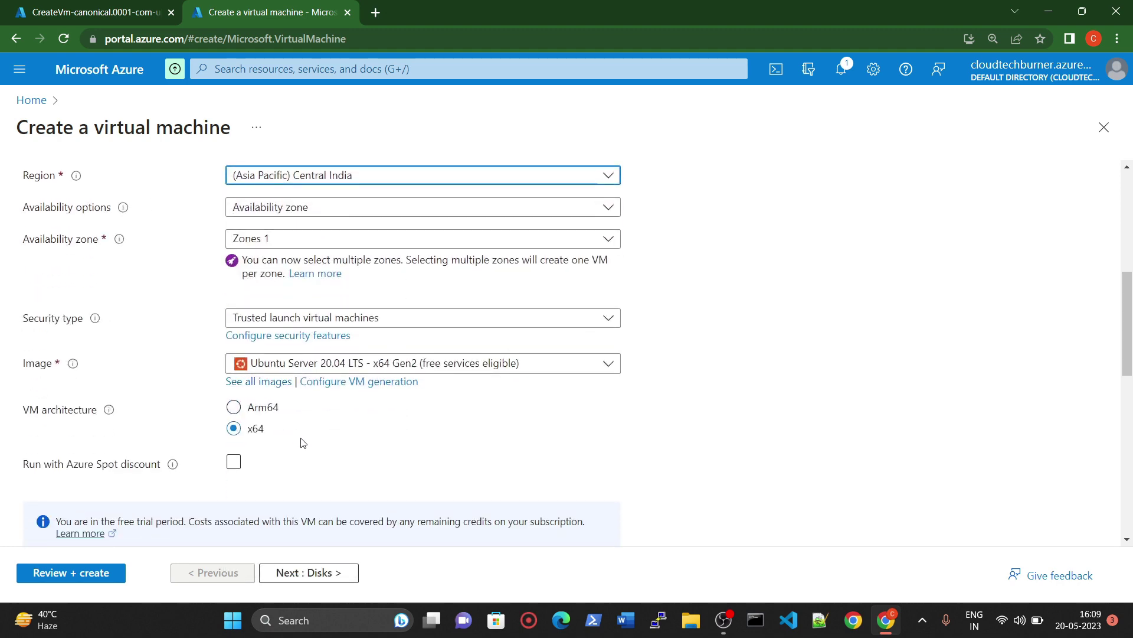
click(277, 317)
click(246, 339)
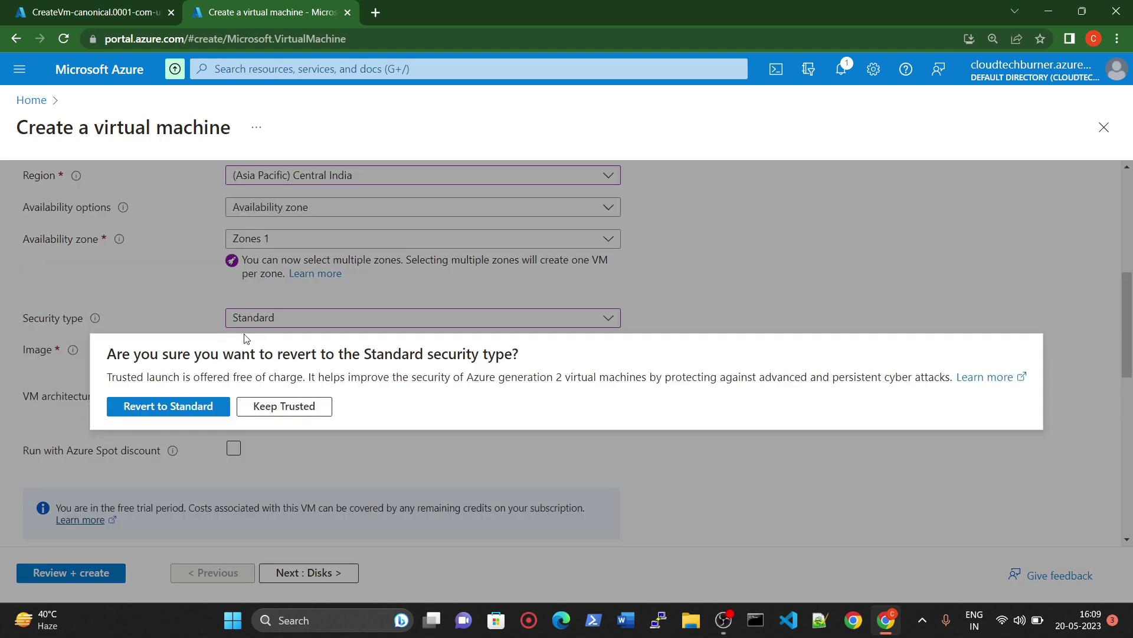
click(203, 410)
Step: Use password authentication with admin username new-user2 and a matching confirmed password
scroll(247, 430, down, 5)
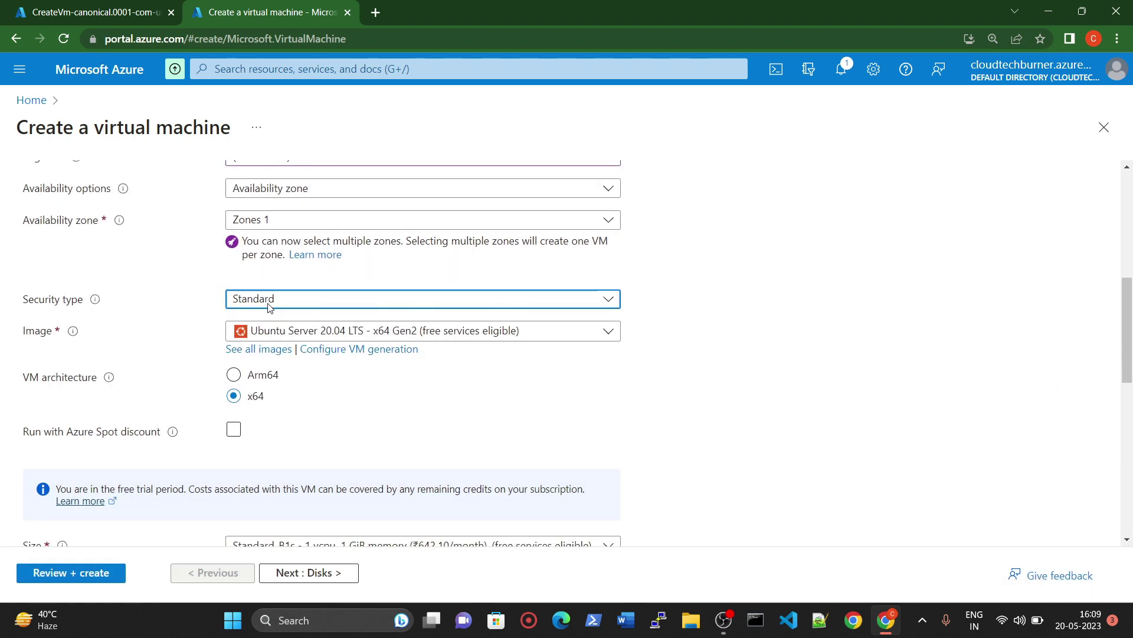
scroll(247, 430, down, 2)
click(234, 217)
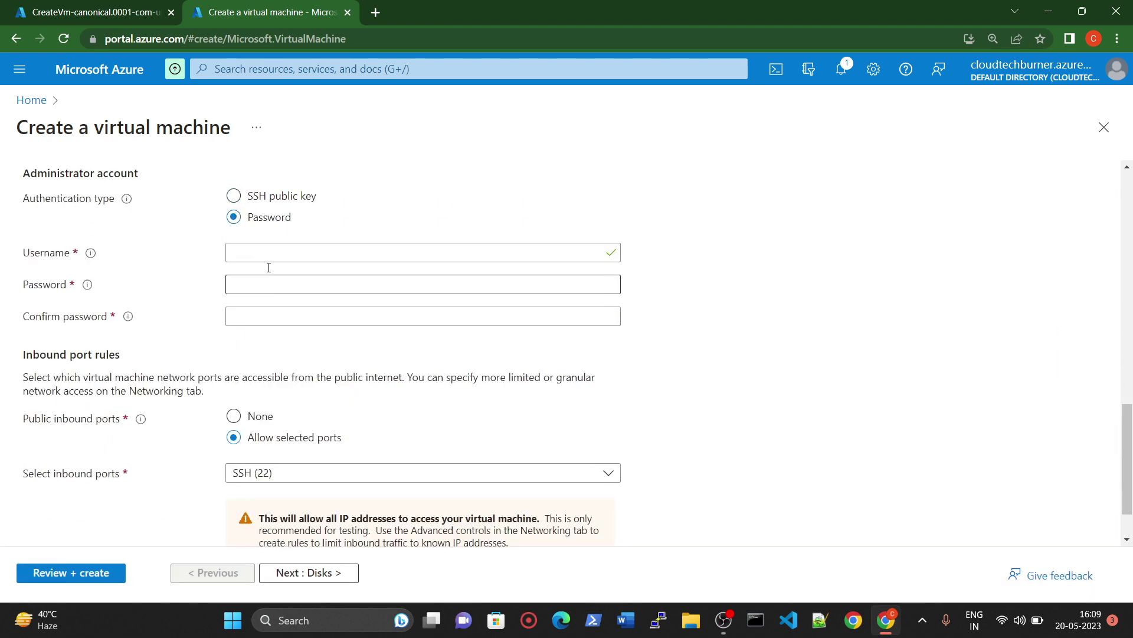
click(277, 252)
text(new)
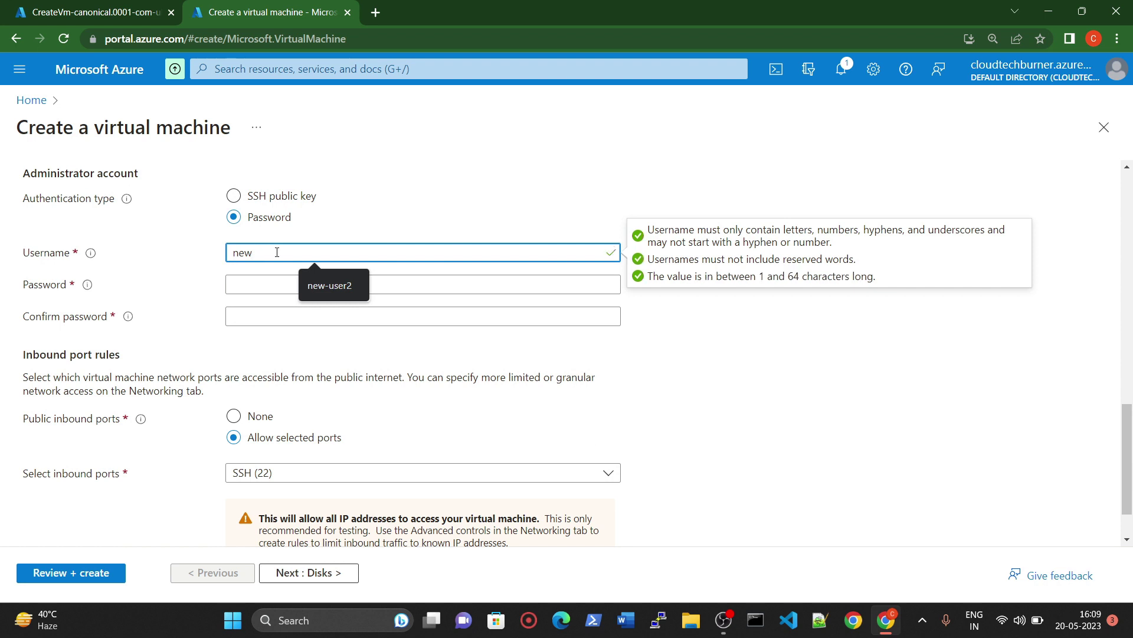
text(-user2)
key(Tab)
text(Pas)
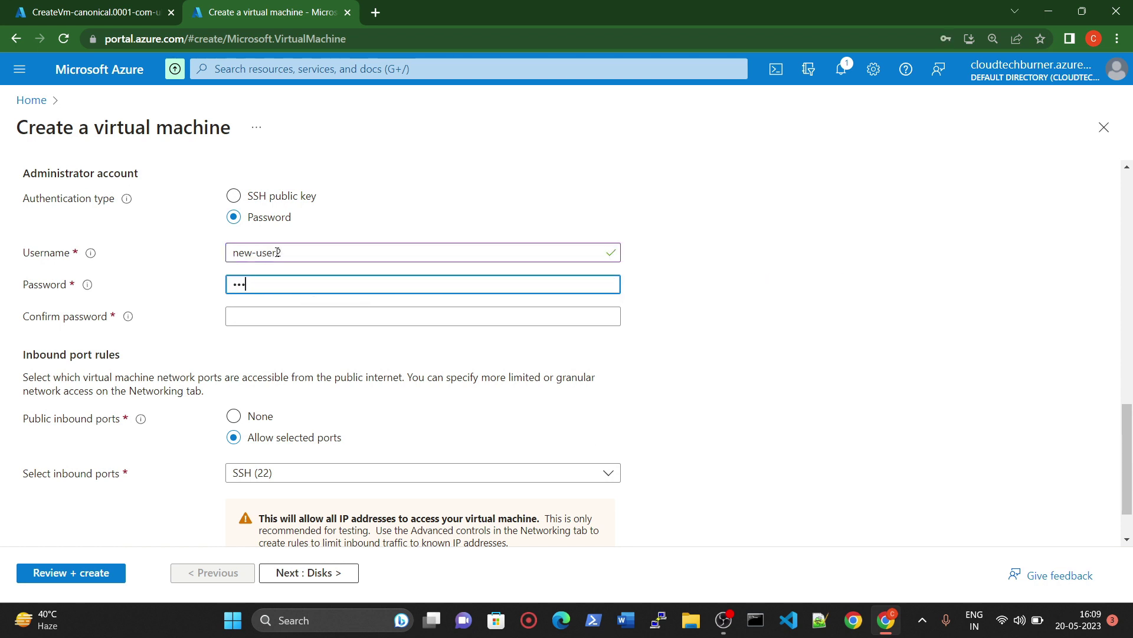
text(sword1)
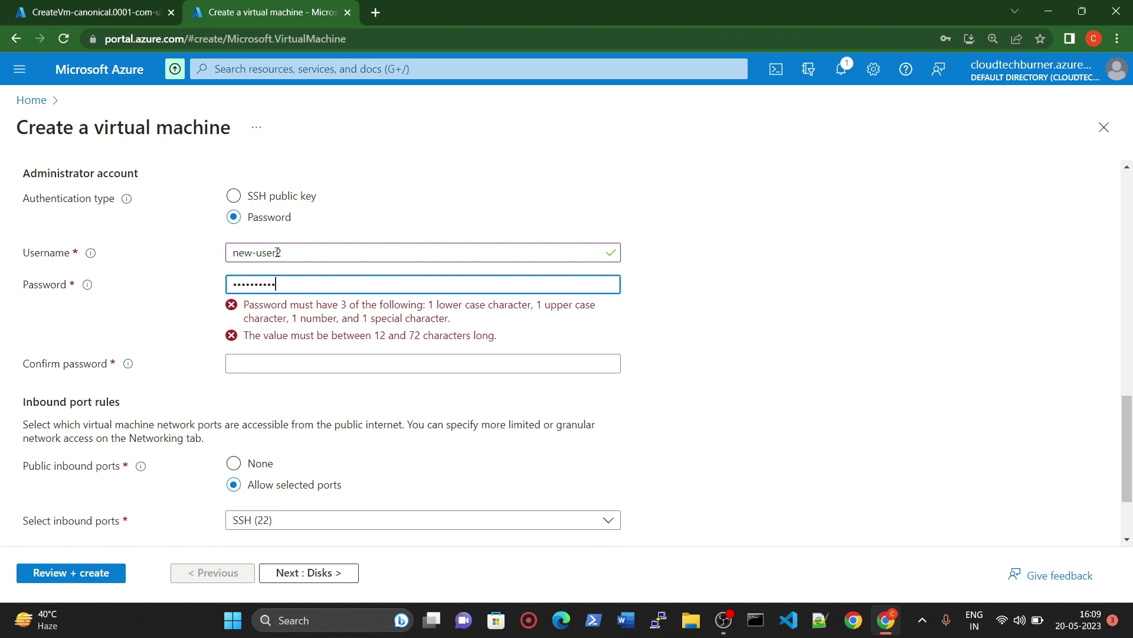
key(Tab)
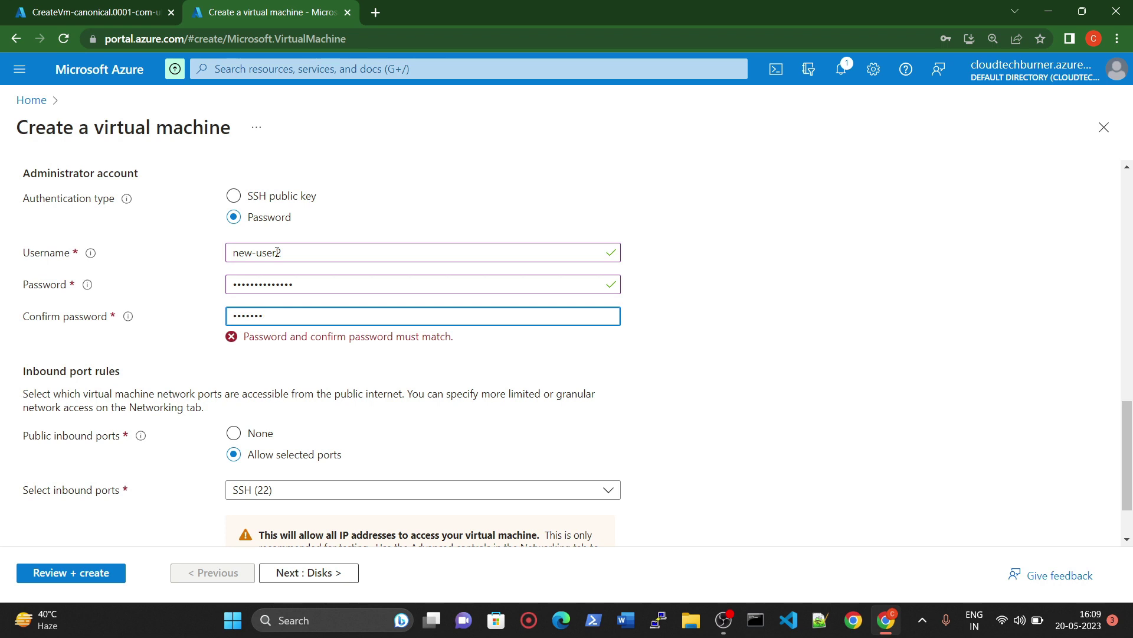
key(BackSpace)
key(BackSpace)
key(BackSpace)
key(BackSpace)
key(BackSpace)
key(BackSpace)
key(BackSpace)
text(Pas)
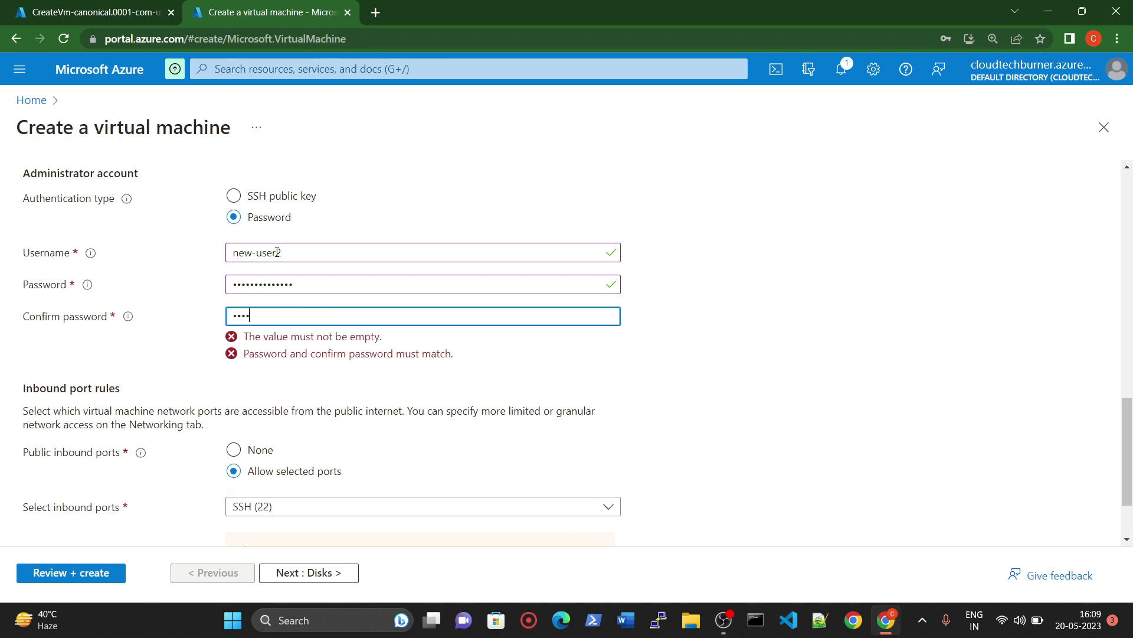
text(sword@)
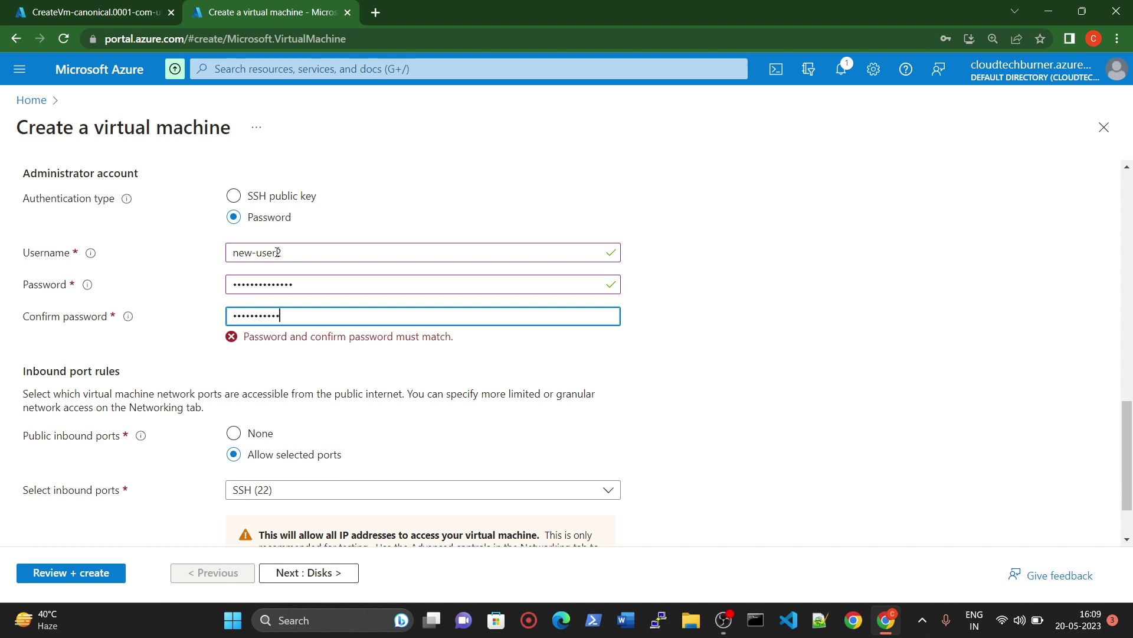
key(Tab)
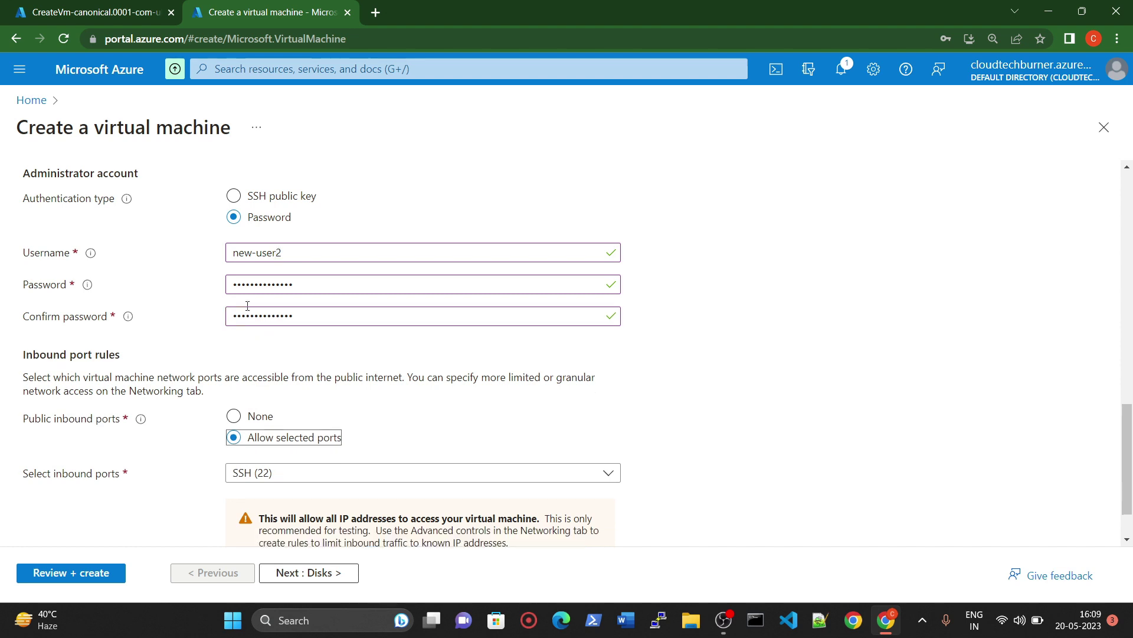
Step: Allow HTTP (80) and HTTPS (443) inbound ports
scroll(248, 305, down, 1)
click(248, 405)
click(239, 429)
click(240, 455)
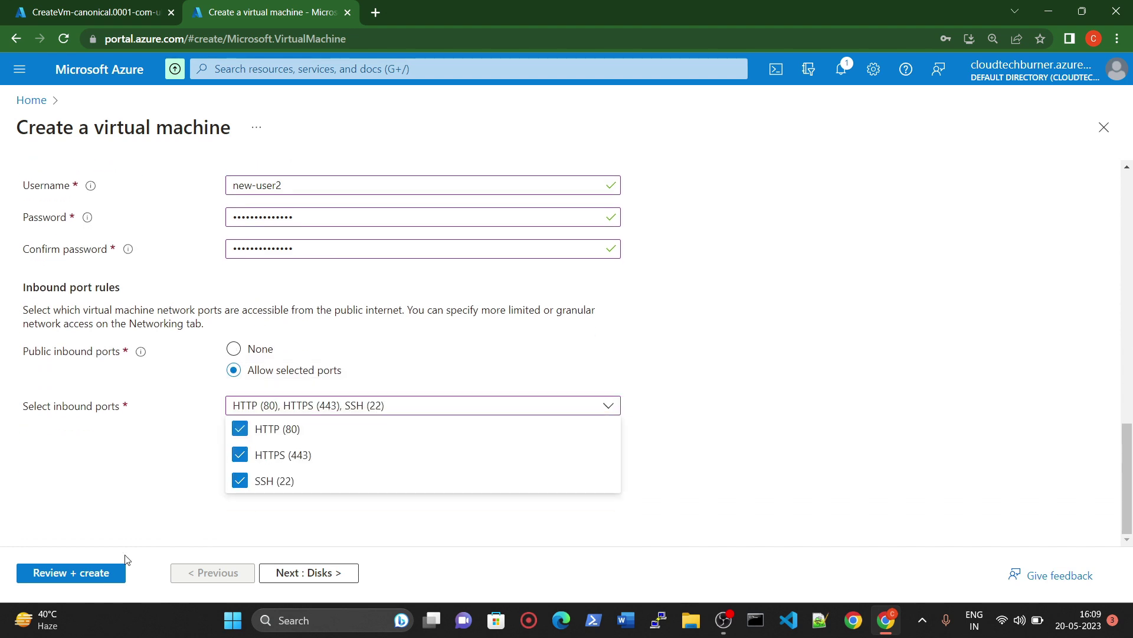
Step: Step through Disks and Networking, review, and create the India virtual machine
click(297, 572)
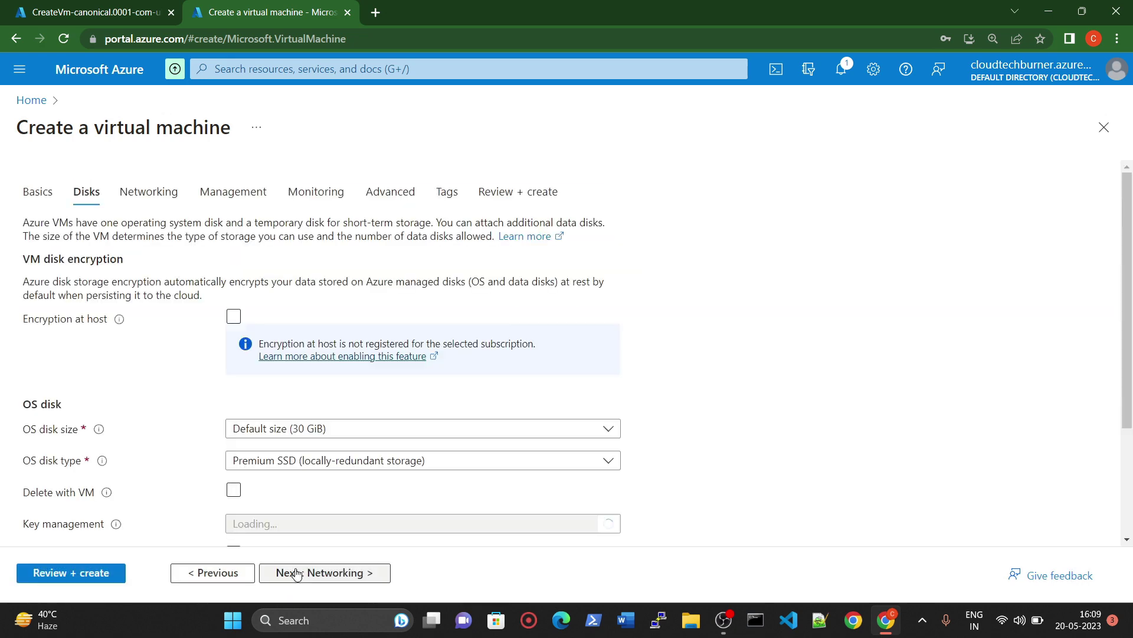
click(326, 575)
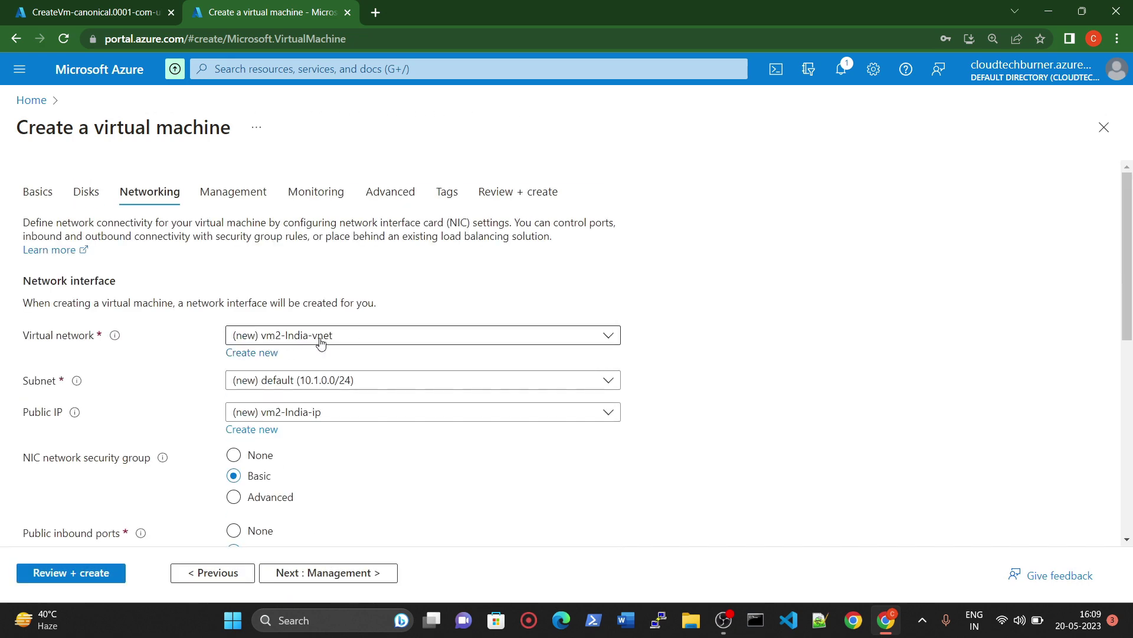
scroll(293, 466, down, 8)
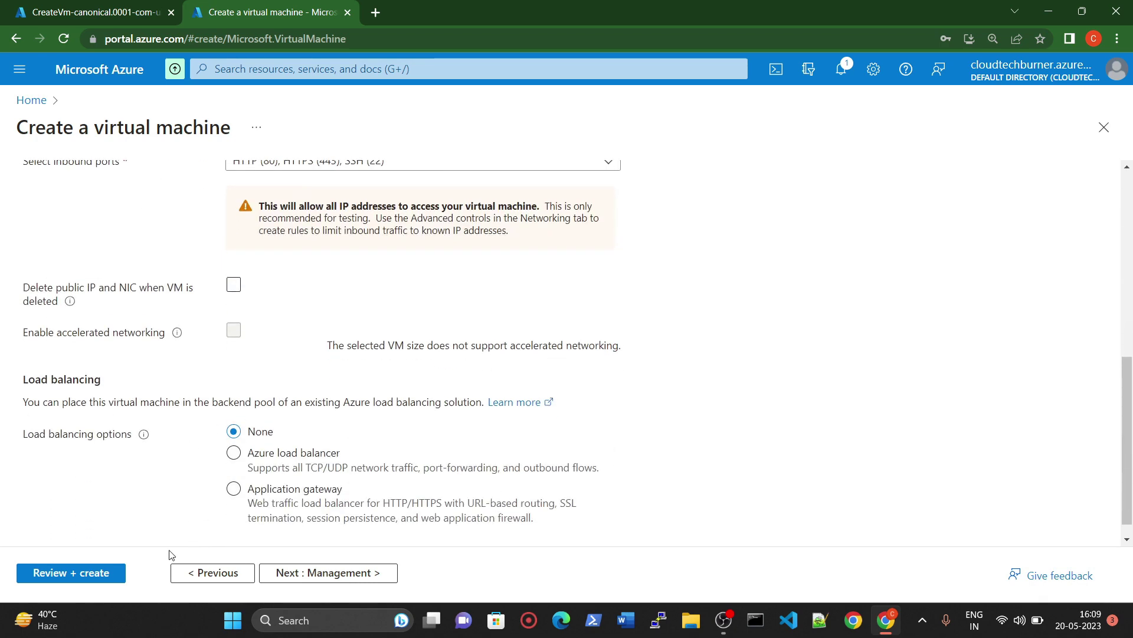
click(84, 581)
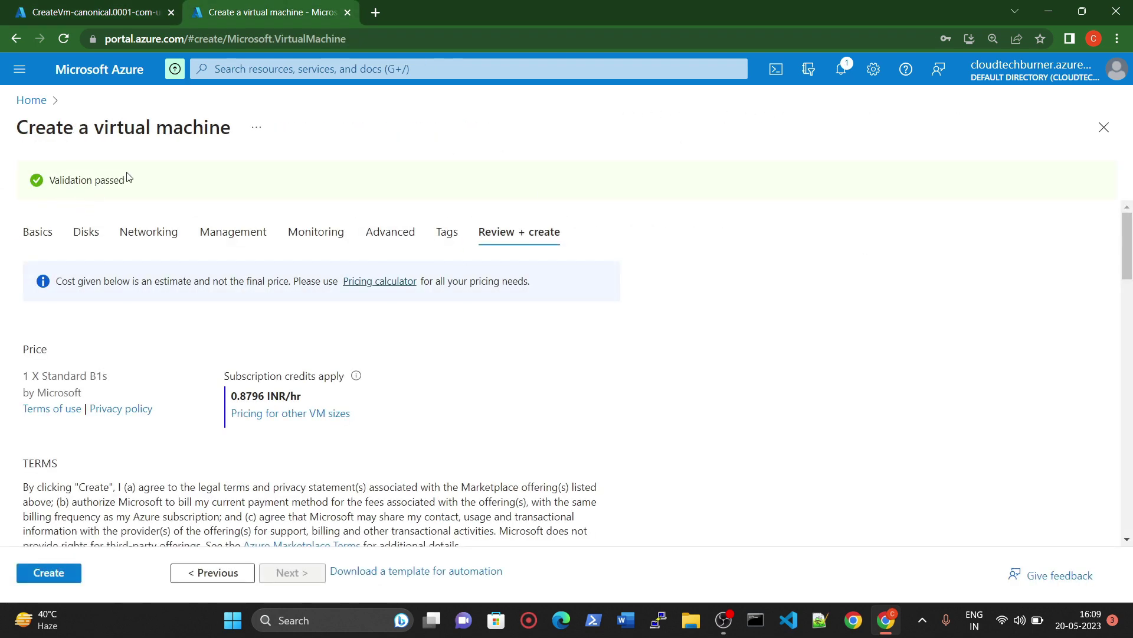
click(60, 580)
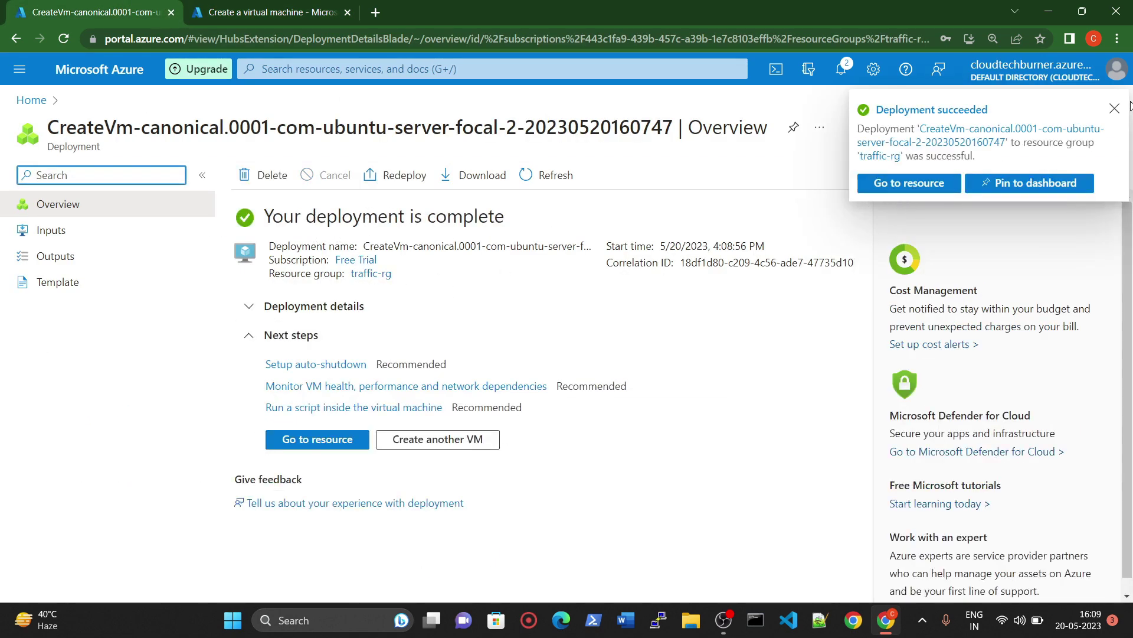
Step: Show vm1-USA's SSH connection steps, select its user@IP login address, and open a terminal
click(317, 440)
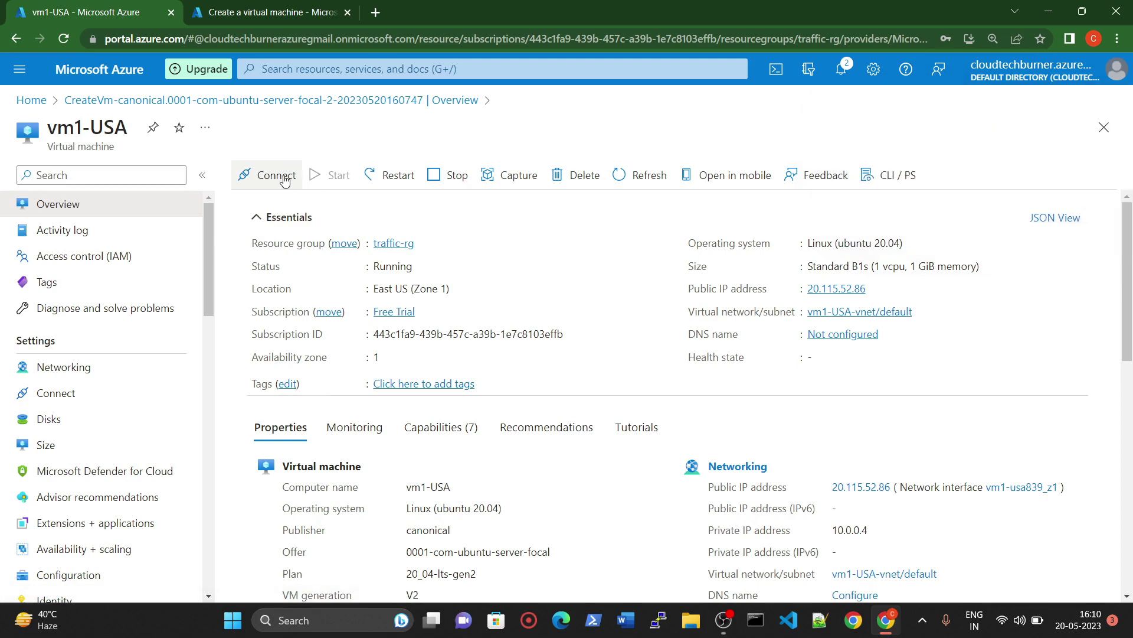
click(284, 180)
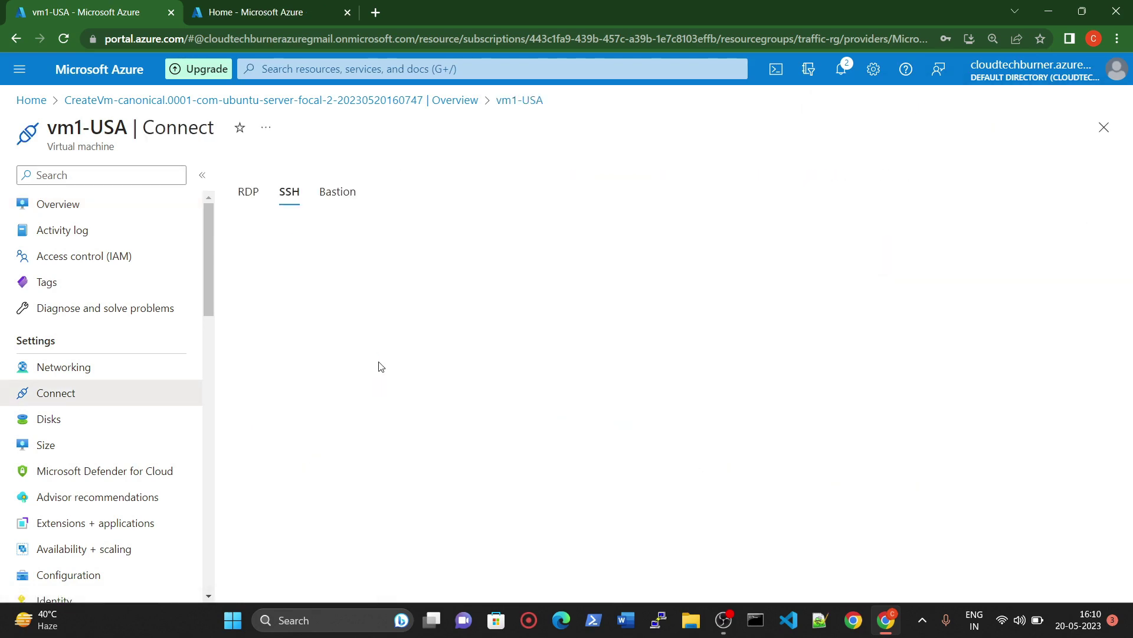
scroll(455, 453, down, 3)
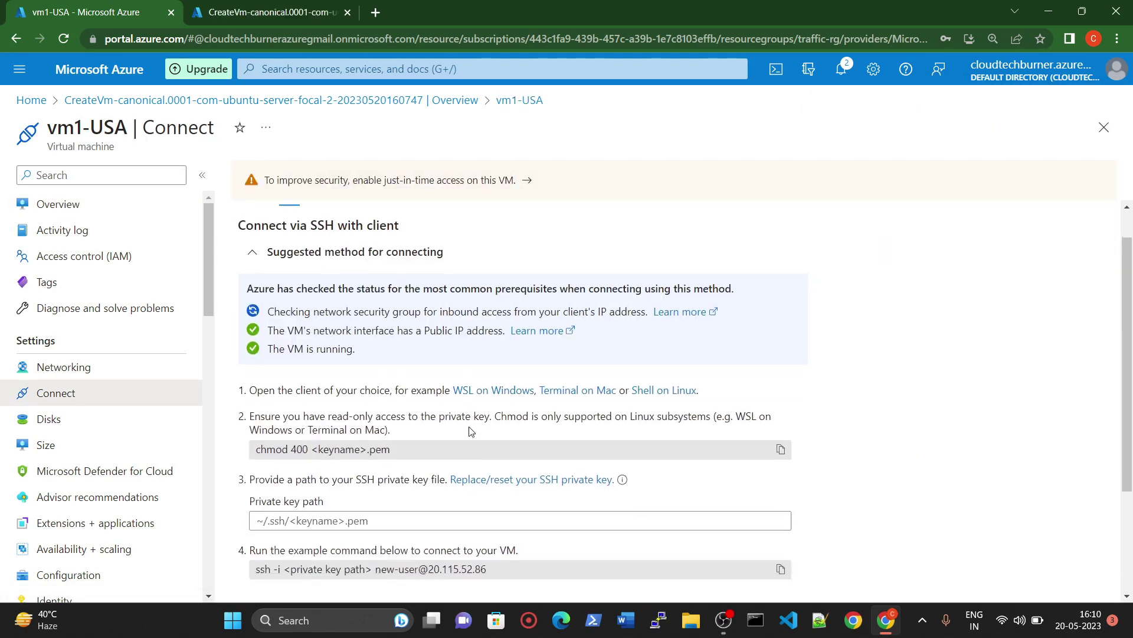
drag(378, 463, 524, 465)
key(ctrl+c)
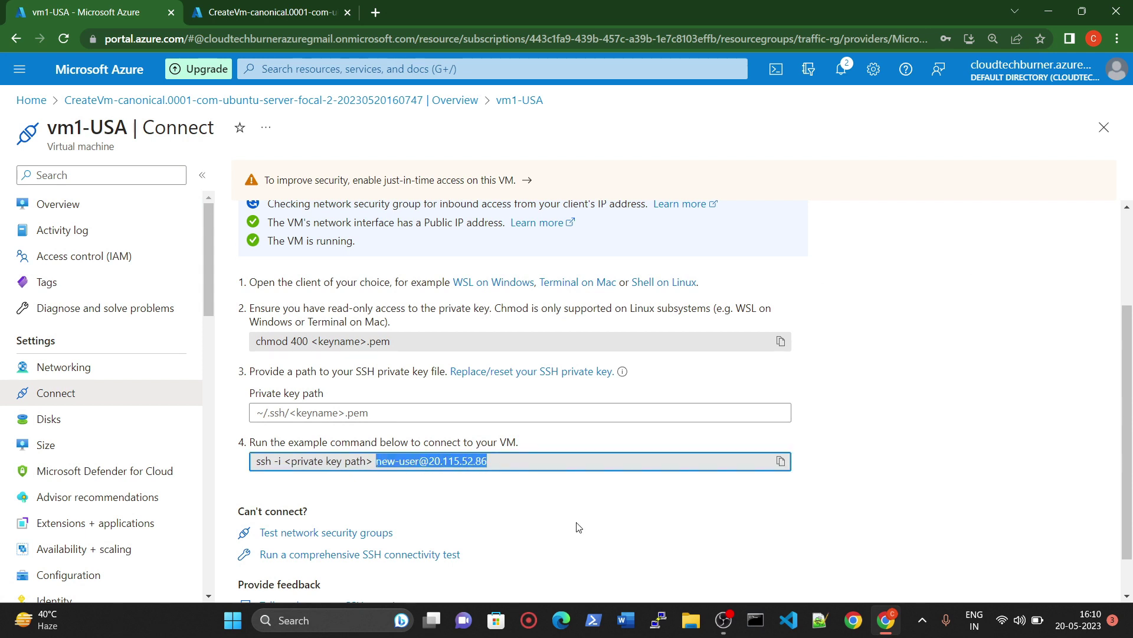
click(755, 619)
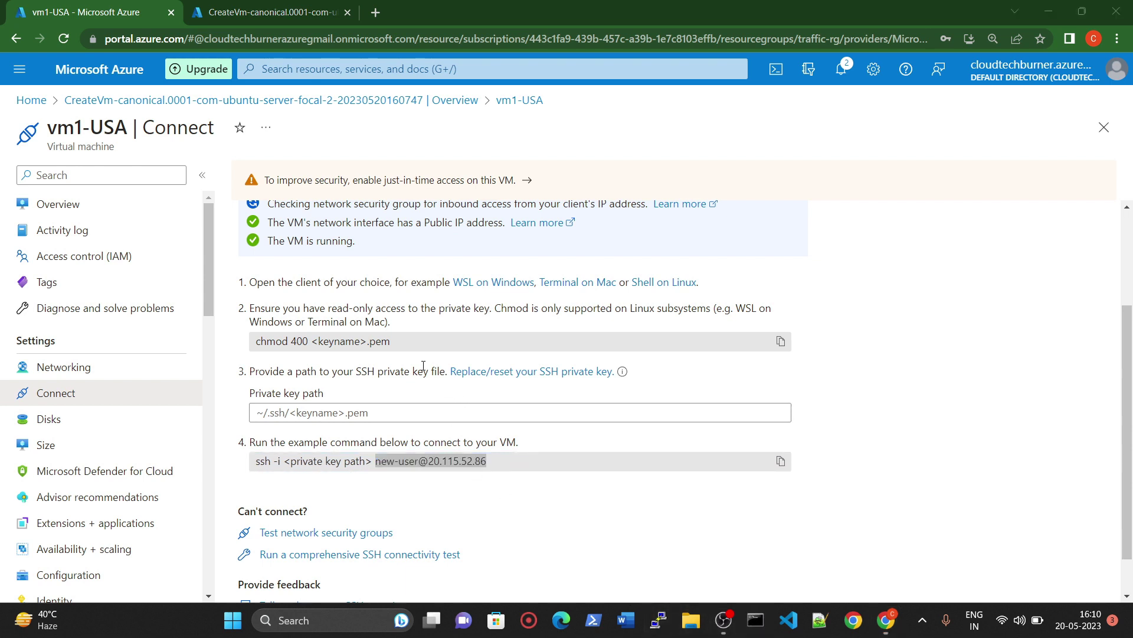
ctrl+scroll(190, 162, up, 4)
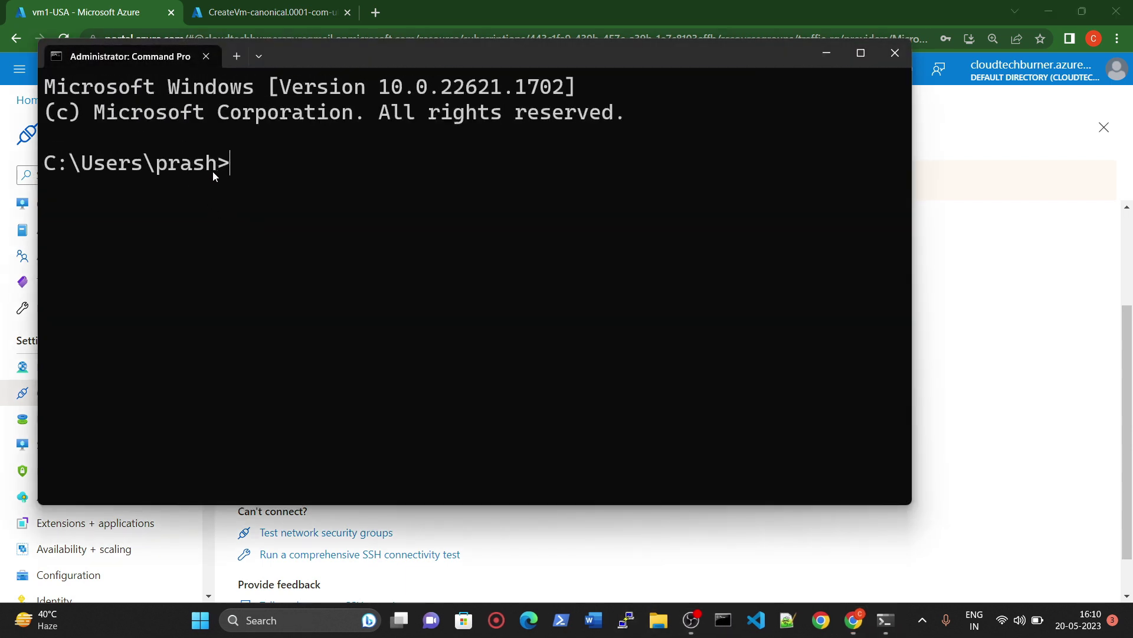
Step: SSH into vm1-USA at 20.115.52.86, accepting the host fingerprint
text(ssh)
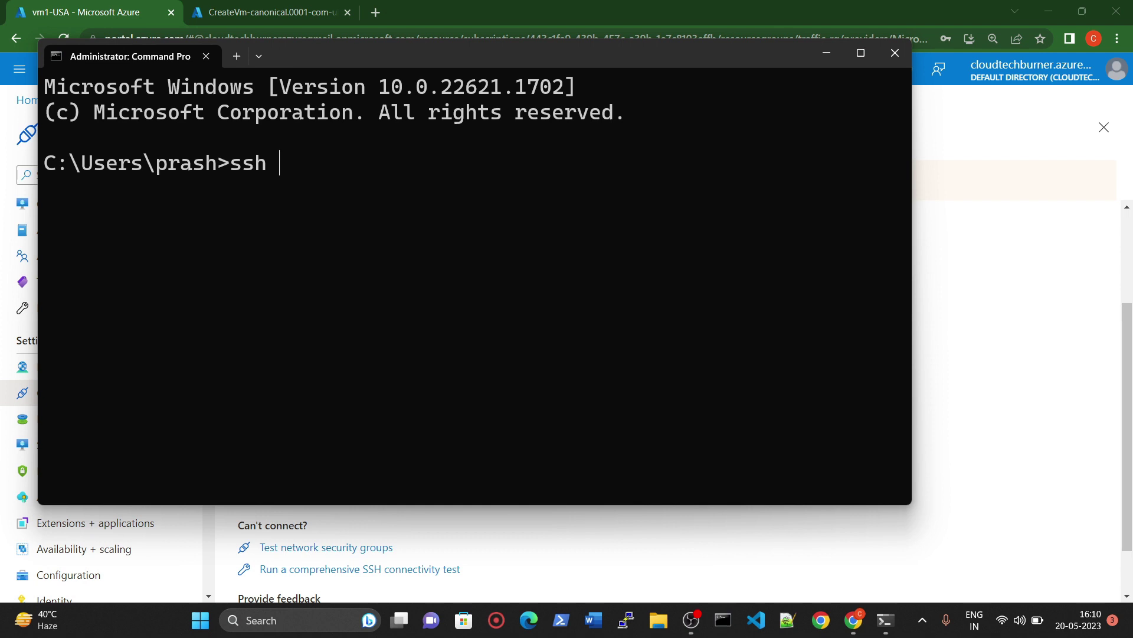
key(ctrl+v)
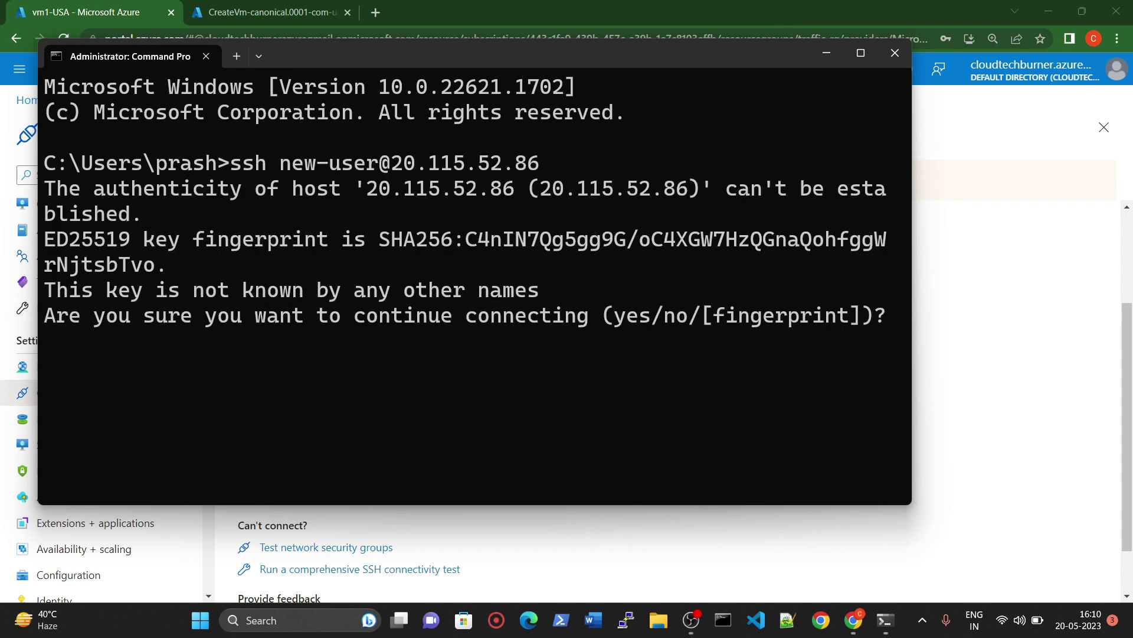
text(yes)
key(Return)
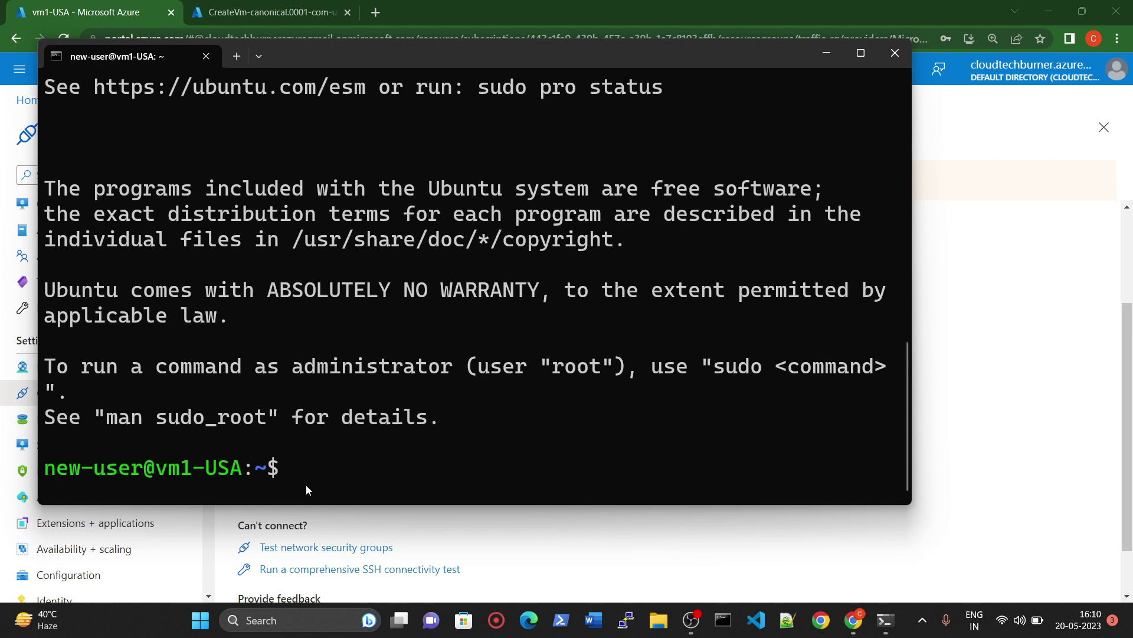
Step: Run sudo apt-get update on the server and clear the screen afterwards
key(ctrl+l)
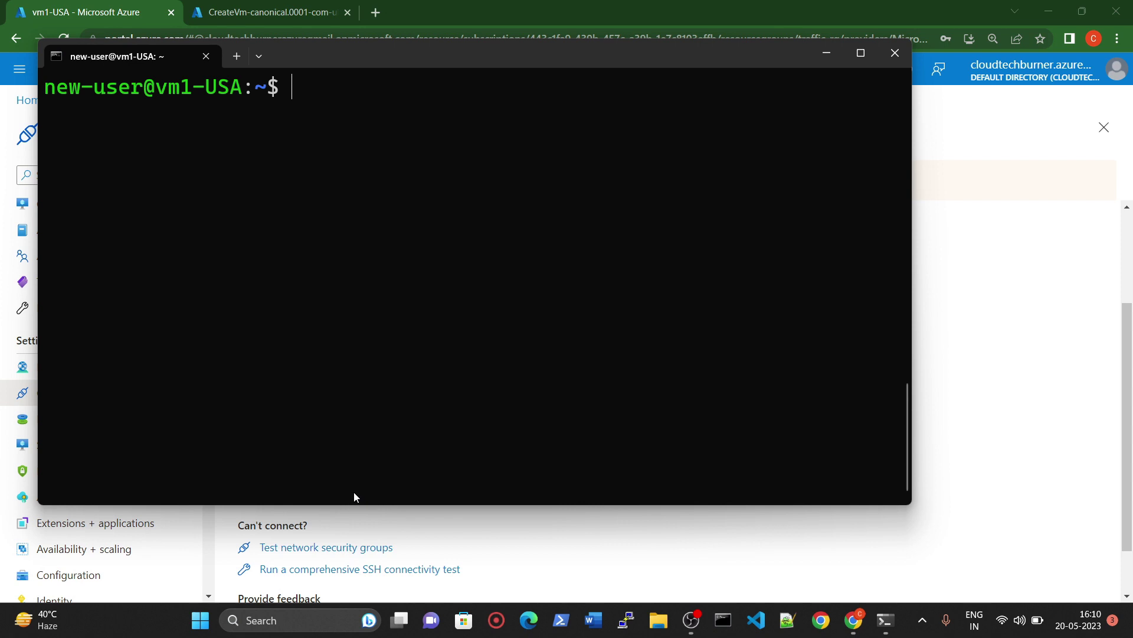
text(sudo apt-get upda)
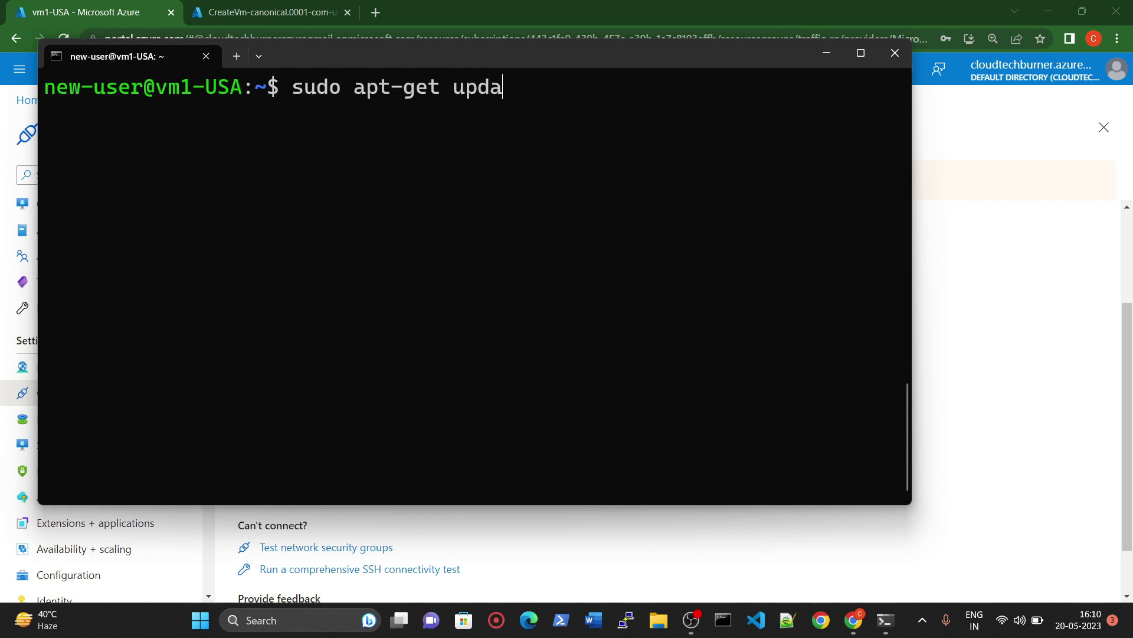
text(te)
key(Return)
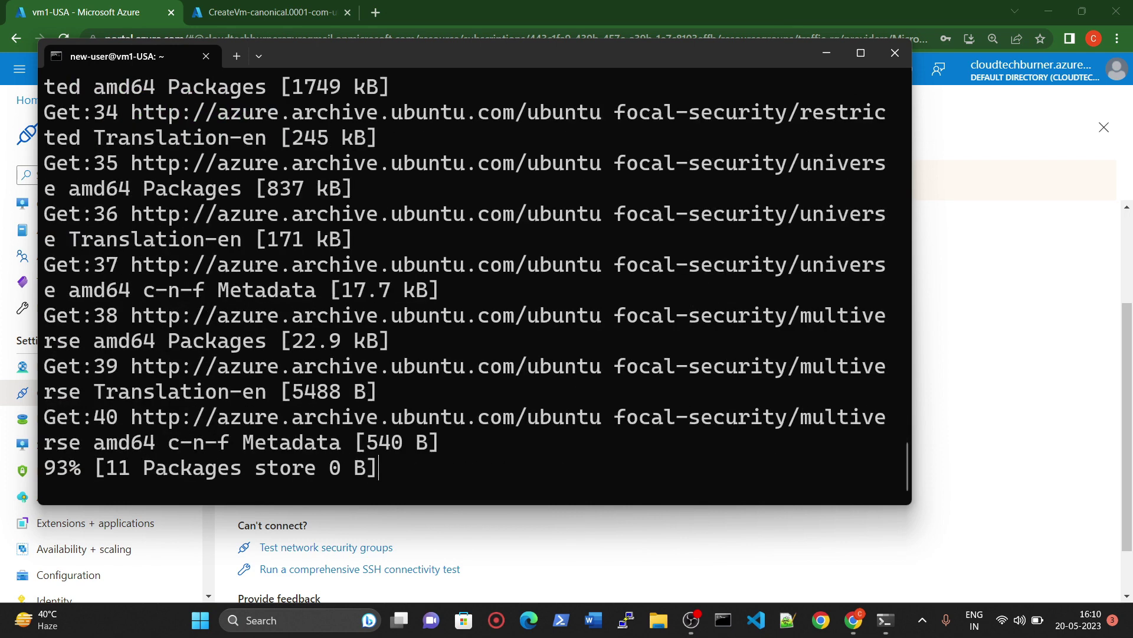
click(264, 5)
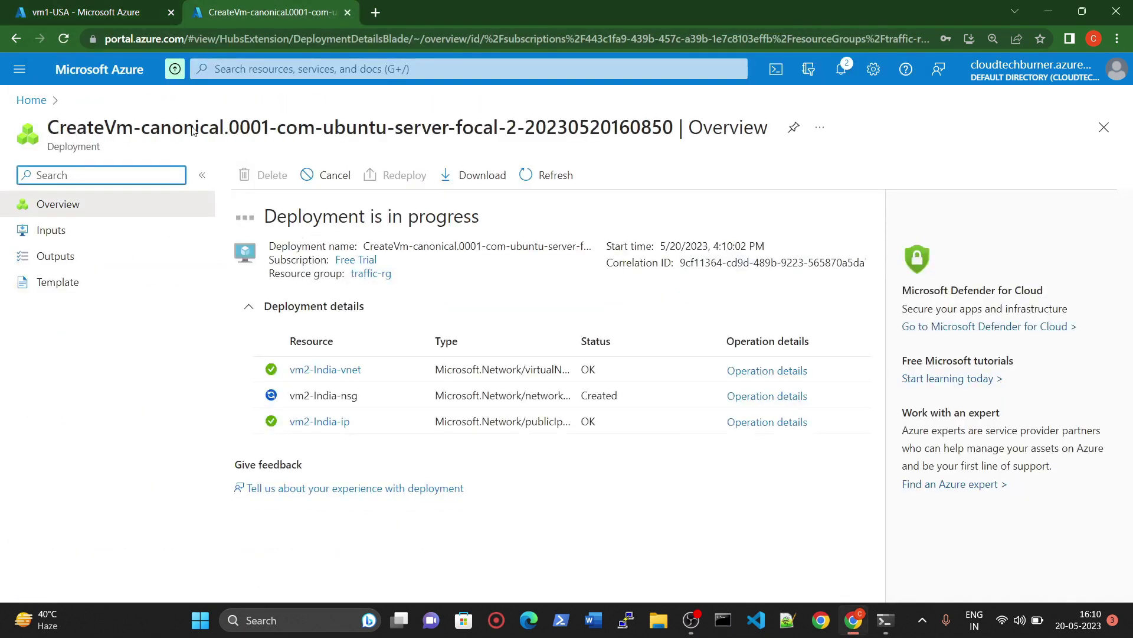
click(886, 620)
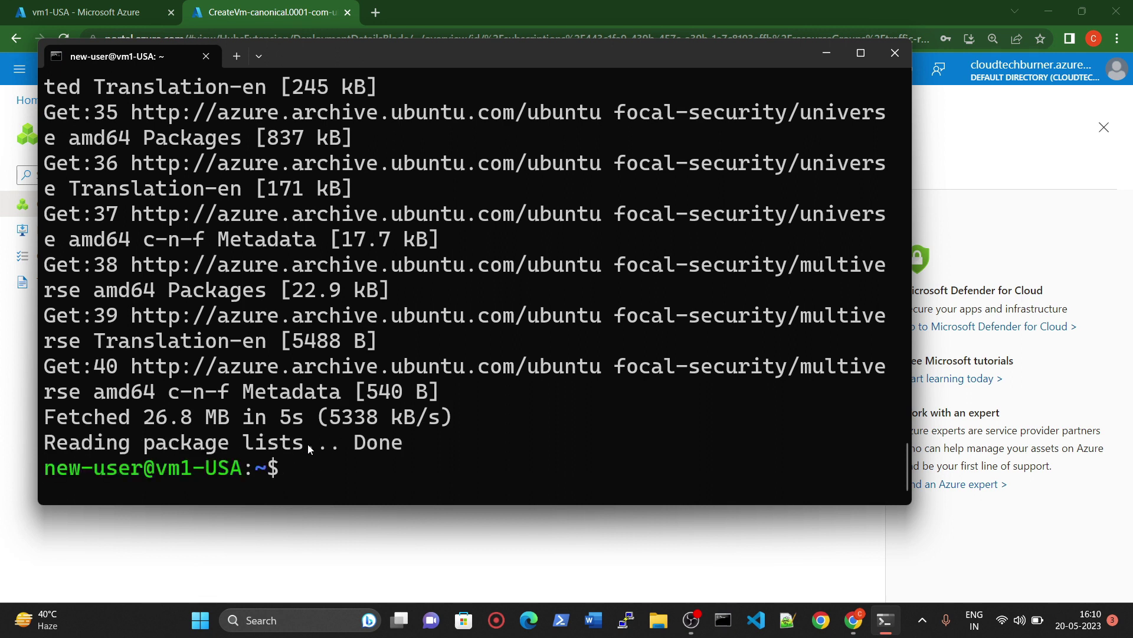
key(ctrl+l)
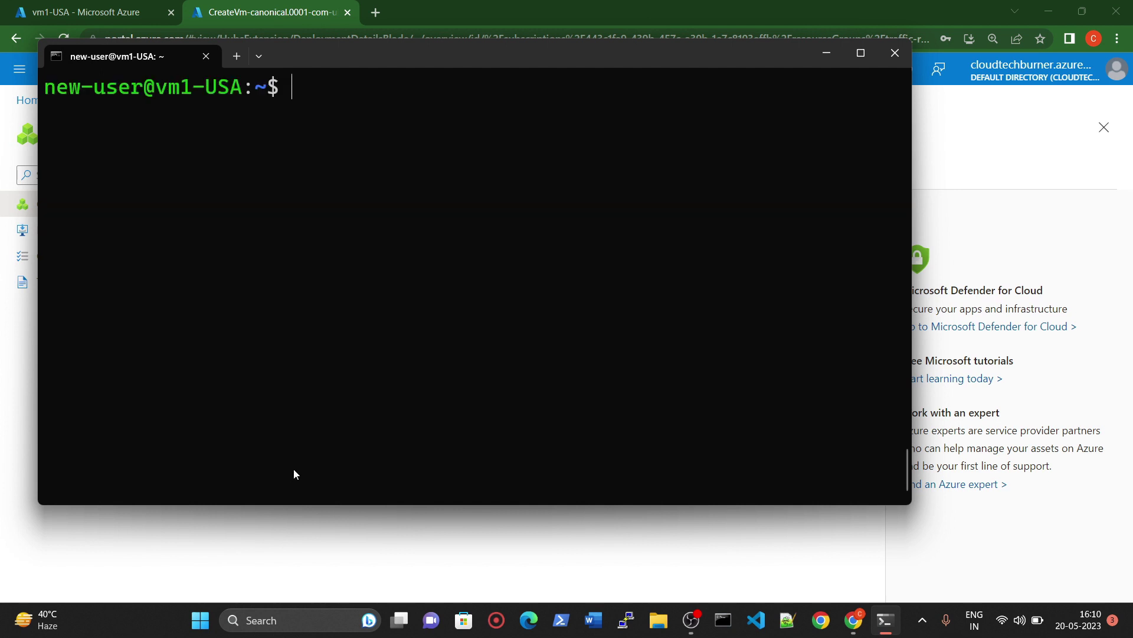
Step: Install apache2 with sudo apt-get install apache2 -y, then return to the vm1-USA browser tab
text(sudo apt)
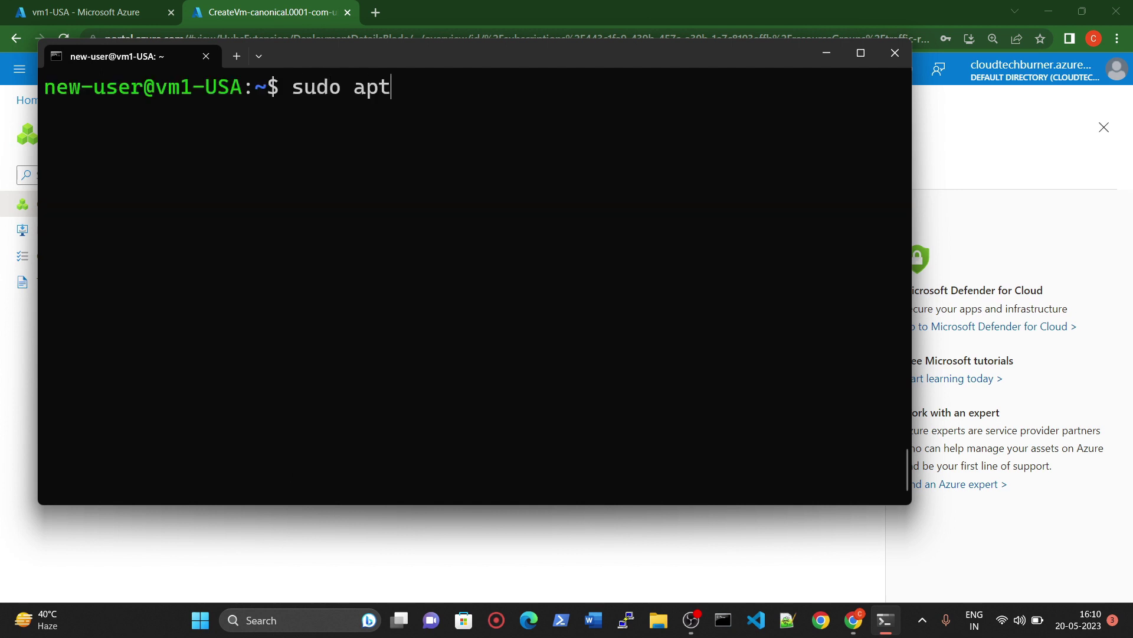
text( instal)
key(BackSpace)
key(BackSpace)
key(BackSpace)
key(BackSpace)
key(BackSpace)
key(BackSpace)
key(BackSpace)
key(BackSpace)
text(-get instal)
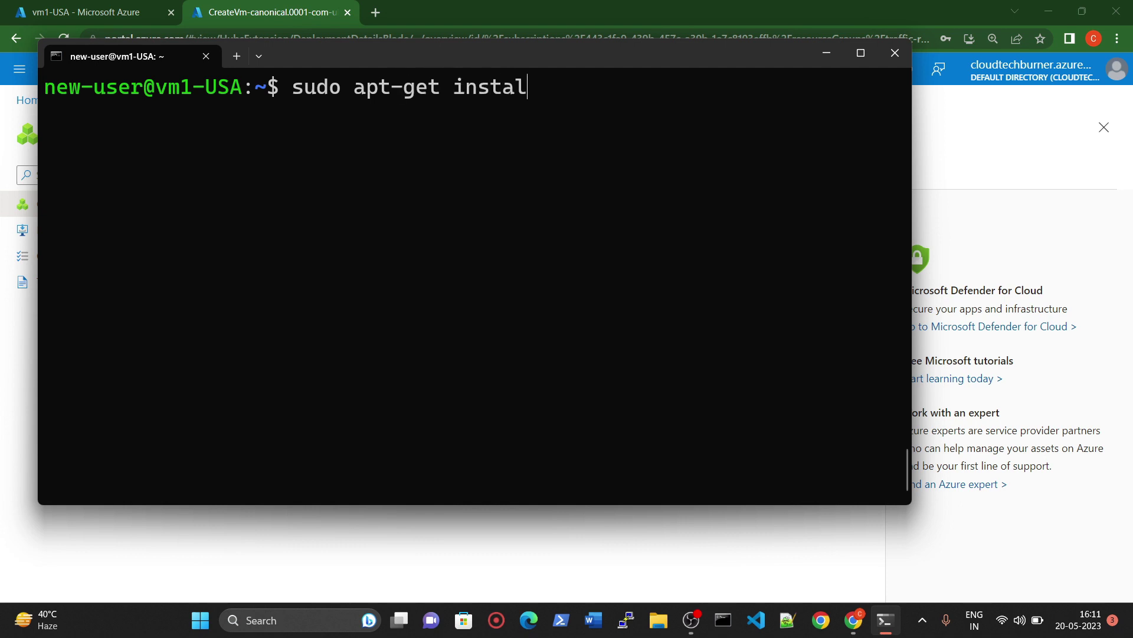
text(l apache2 )
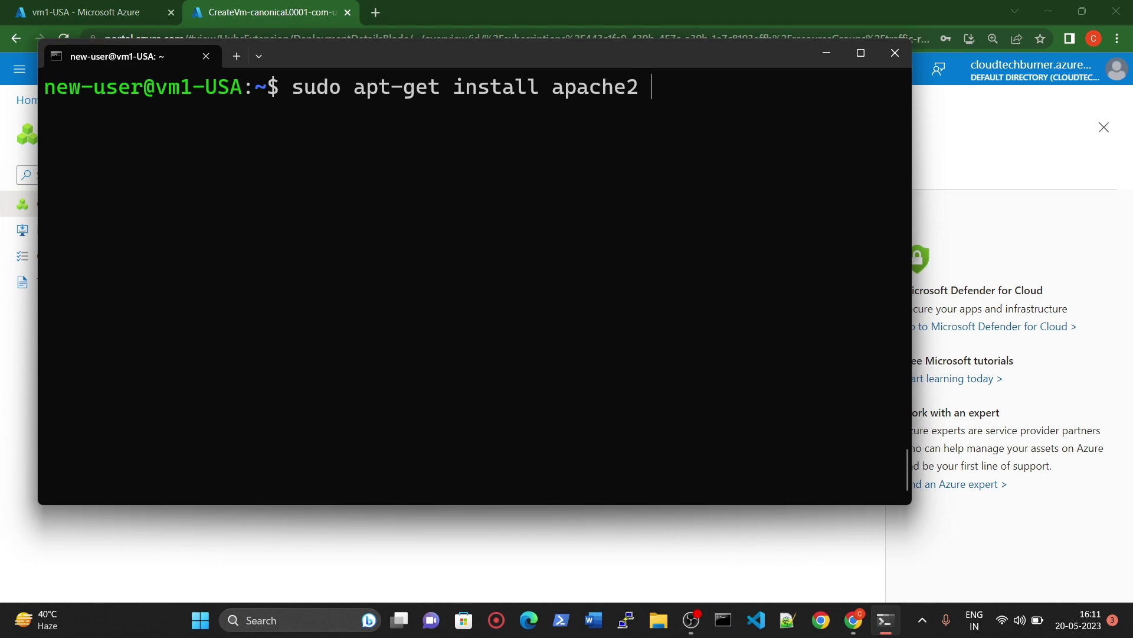
text(-y)
key(Return)
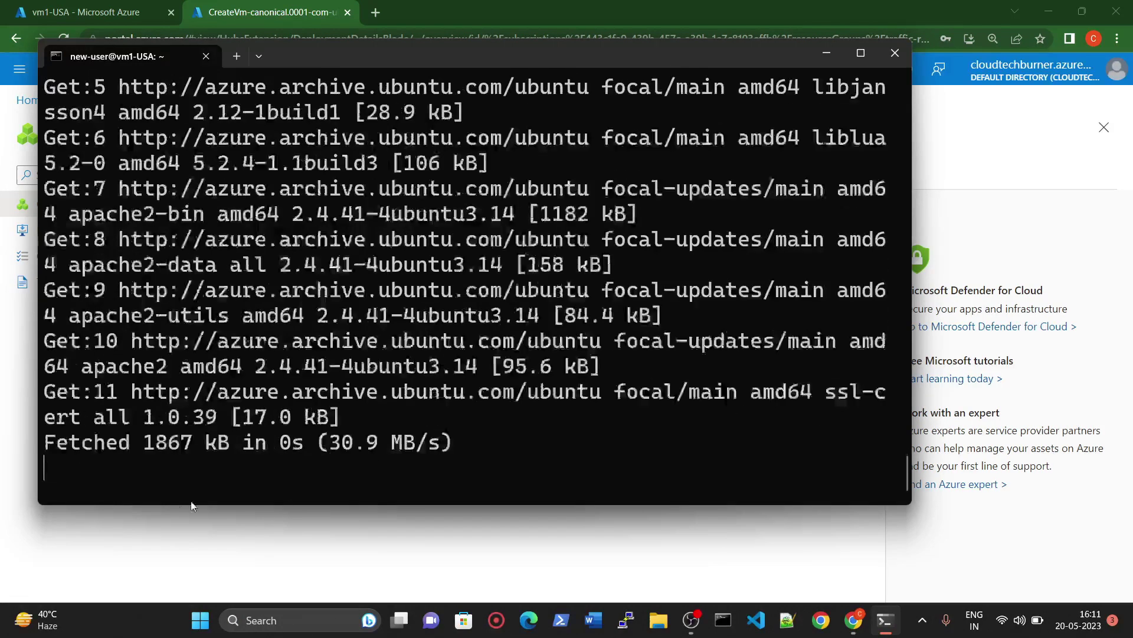
click(661, 559)
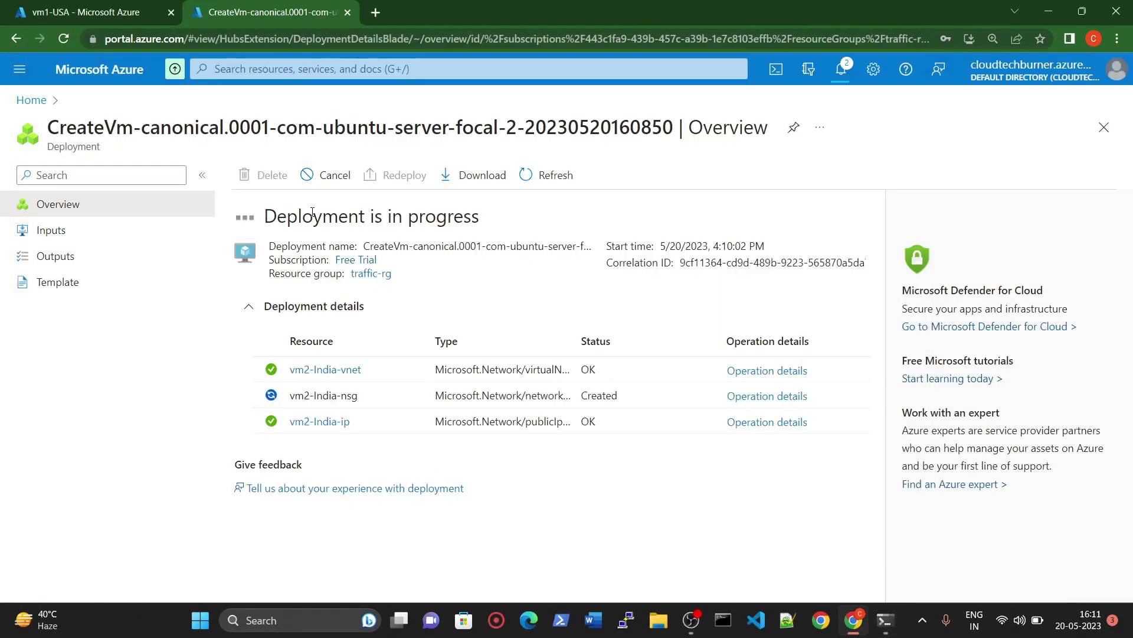
key(alt+Tab)
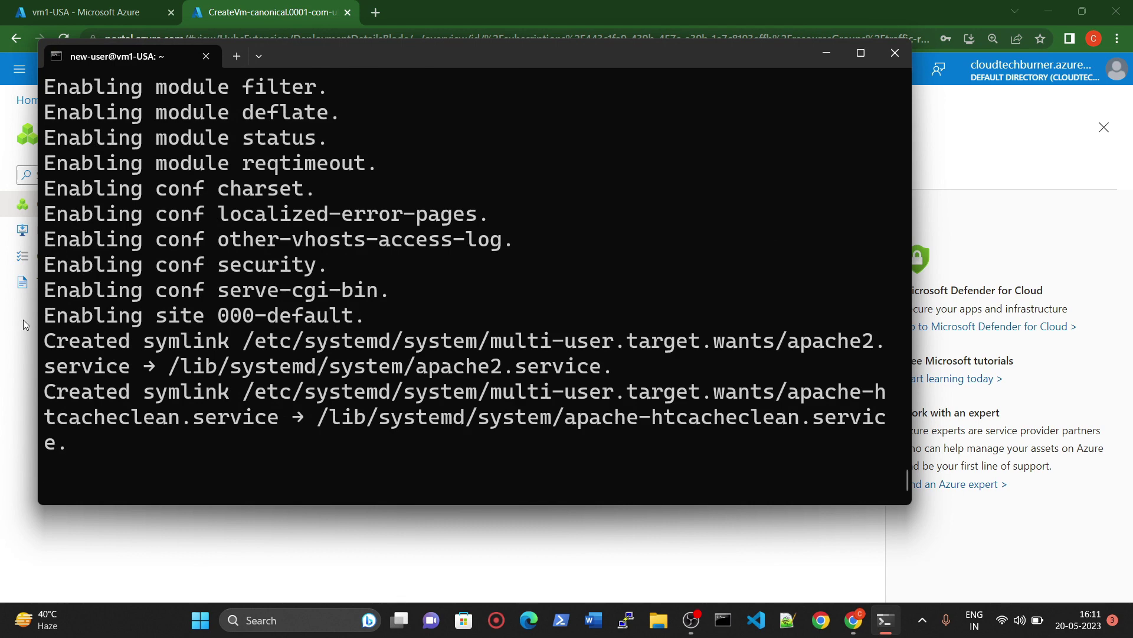
click(16, 374)
click(118, 12)
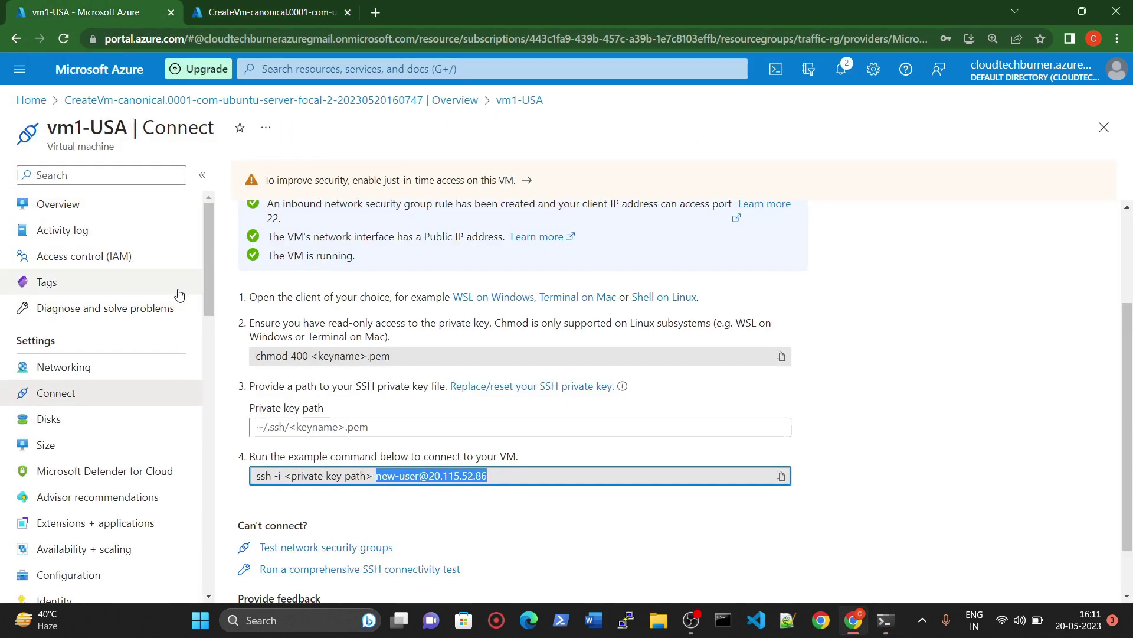
Step: Copy vm1-USA's public IP 20.115.52.86 from Overview and load it in a new browser tab
click(88, 205)
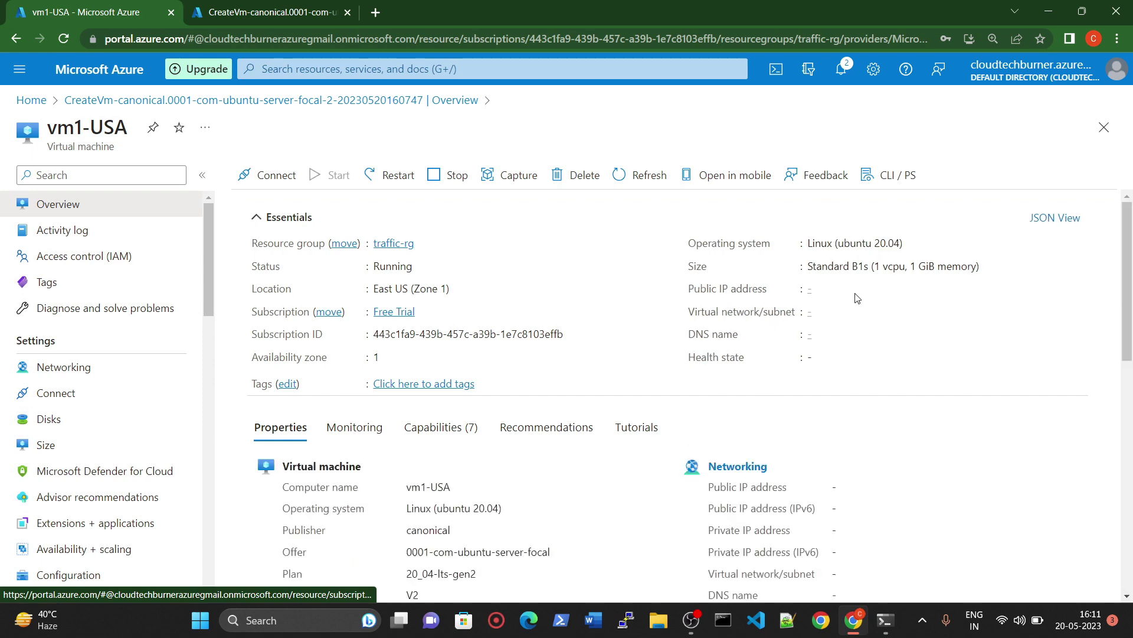
click(875, 289)
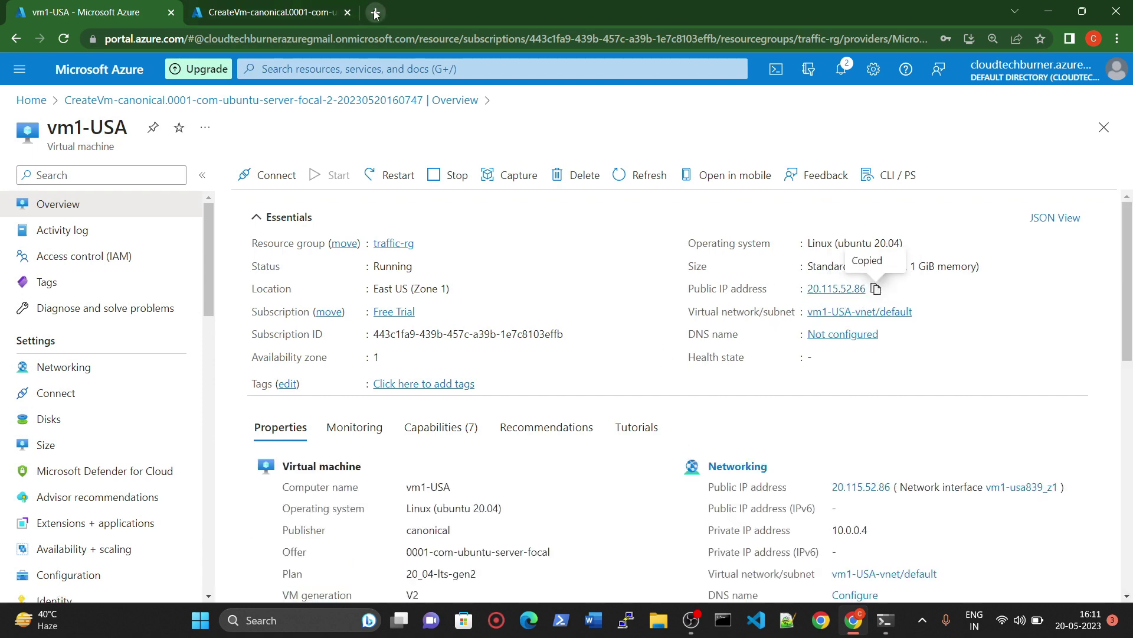
click(375, 12)
key(ctrl+v)
key(Return)
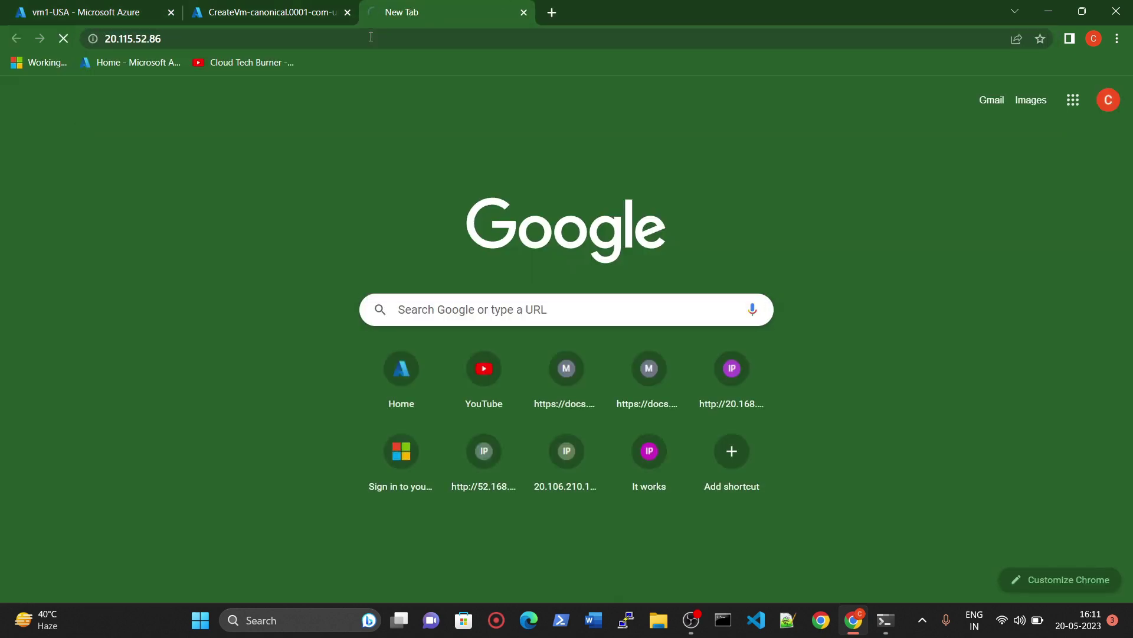
click(884, 620)
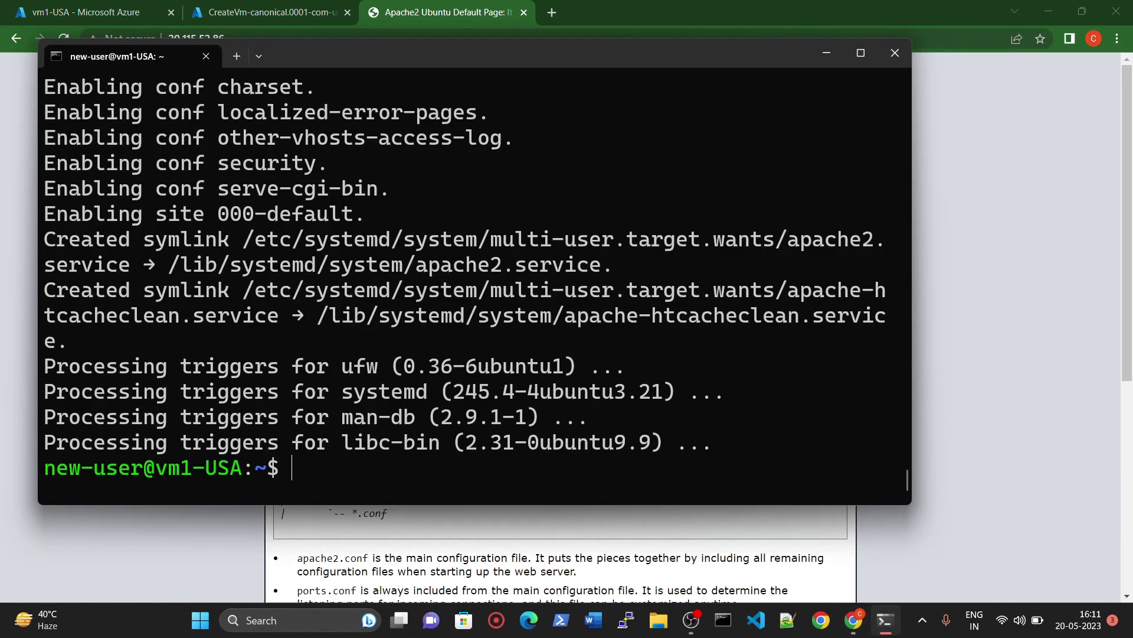
Step: In /var/www/html, list the files and delete index.html with sudo rm
key(ctrl+l)
text(cd /va)
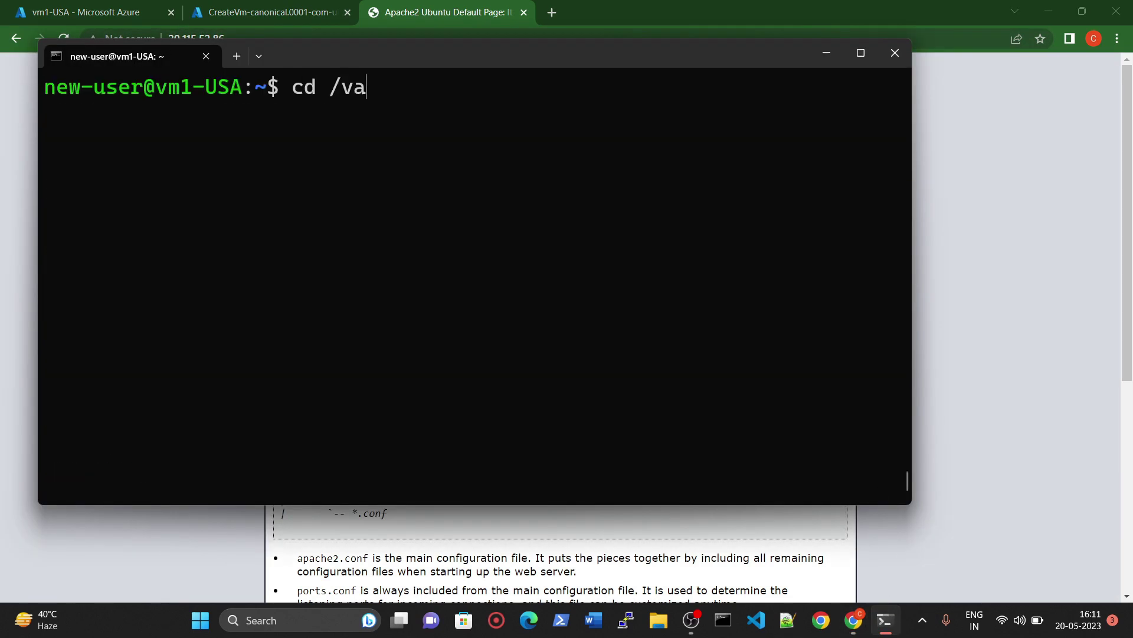
text(r/www/)
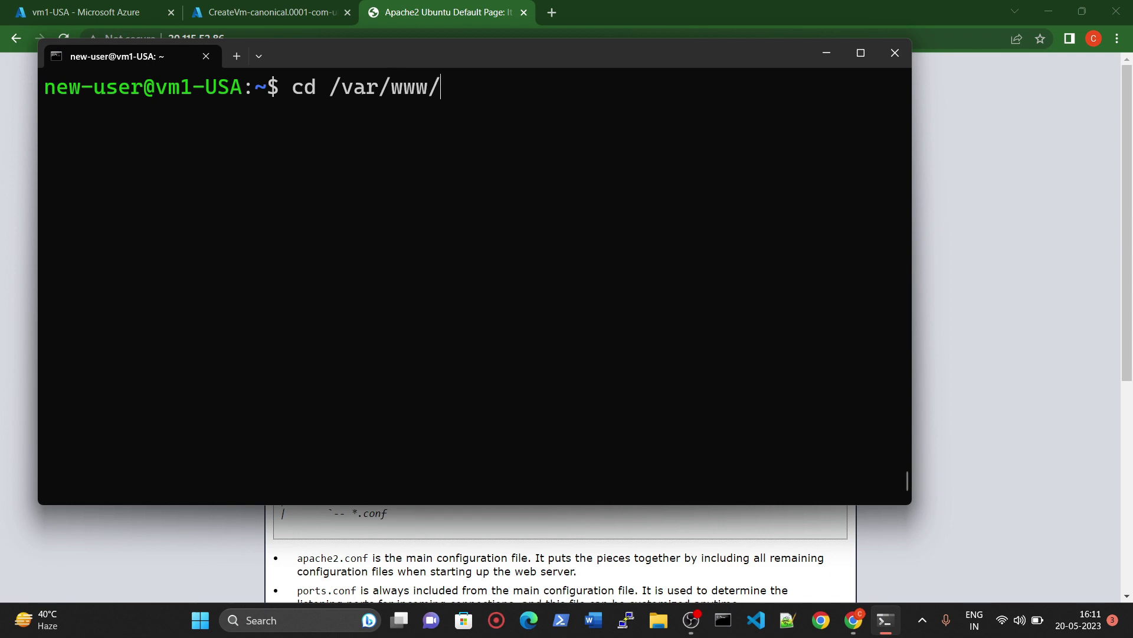
text(html)
key(Return)
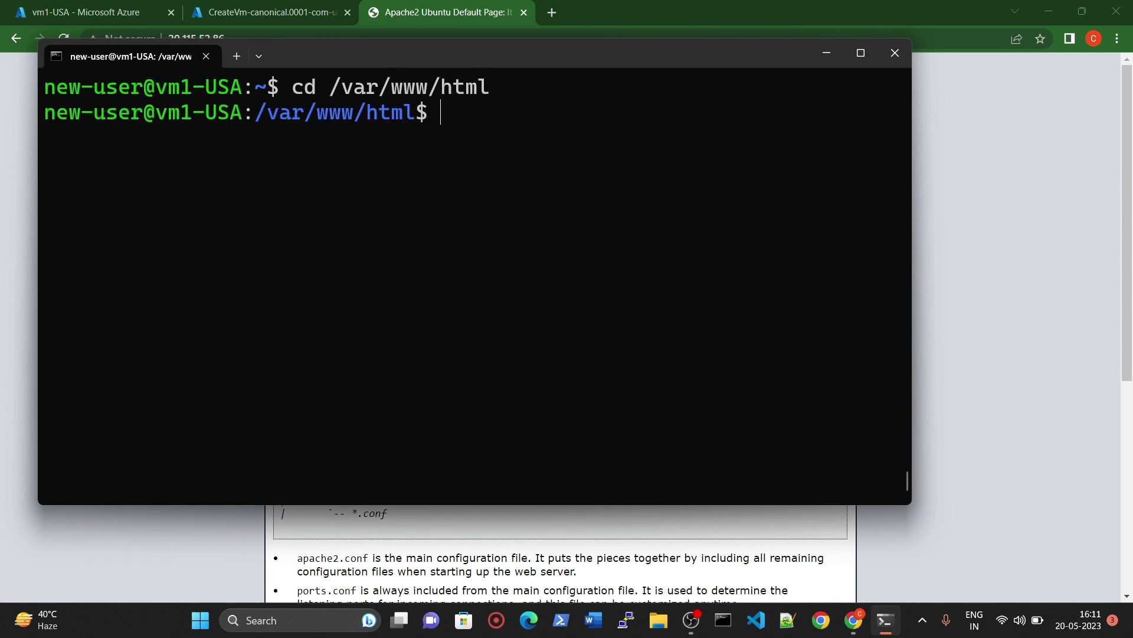
text(ls)
key(Return)
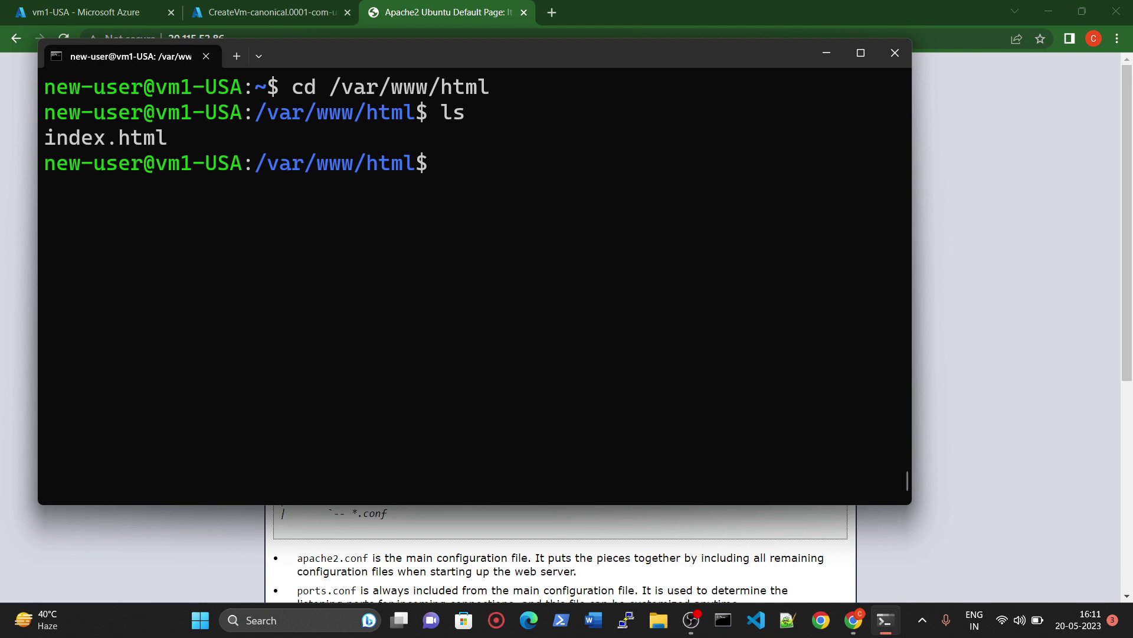
text(sudo nano rm)
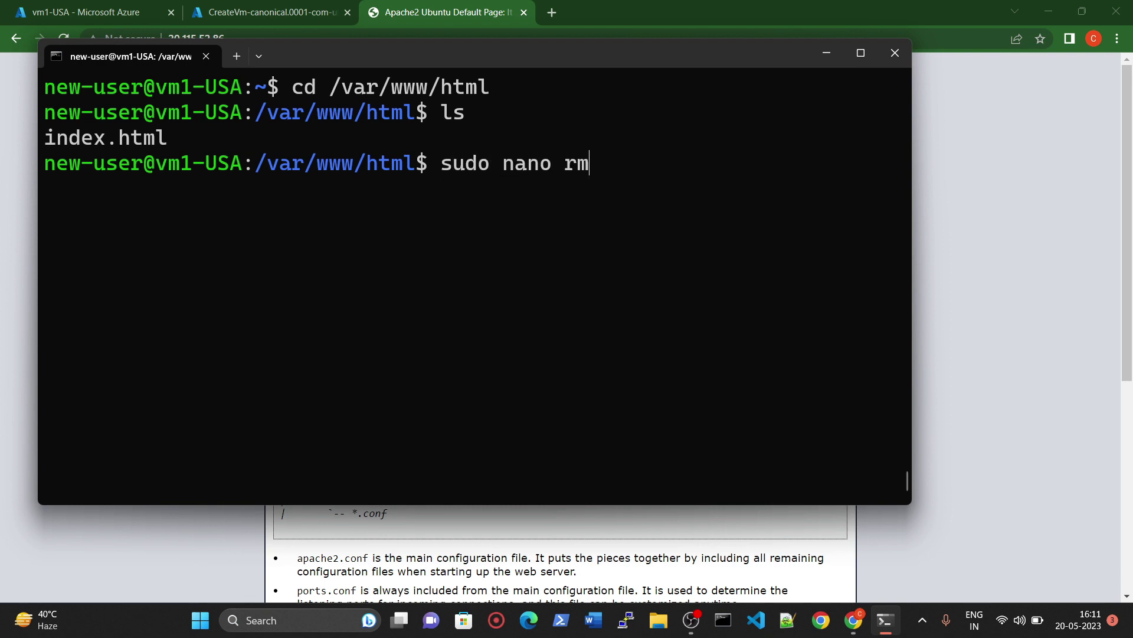
key(BackSpace)
key(BackSpace)
key(BackSpace)
key(BackSpace)
key(BackSpace)
key(BackSpace)
key(BackSpace)
key(BackSpace)
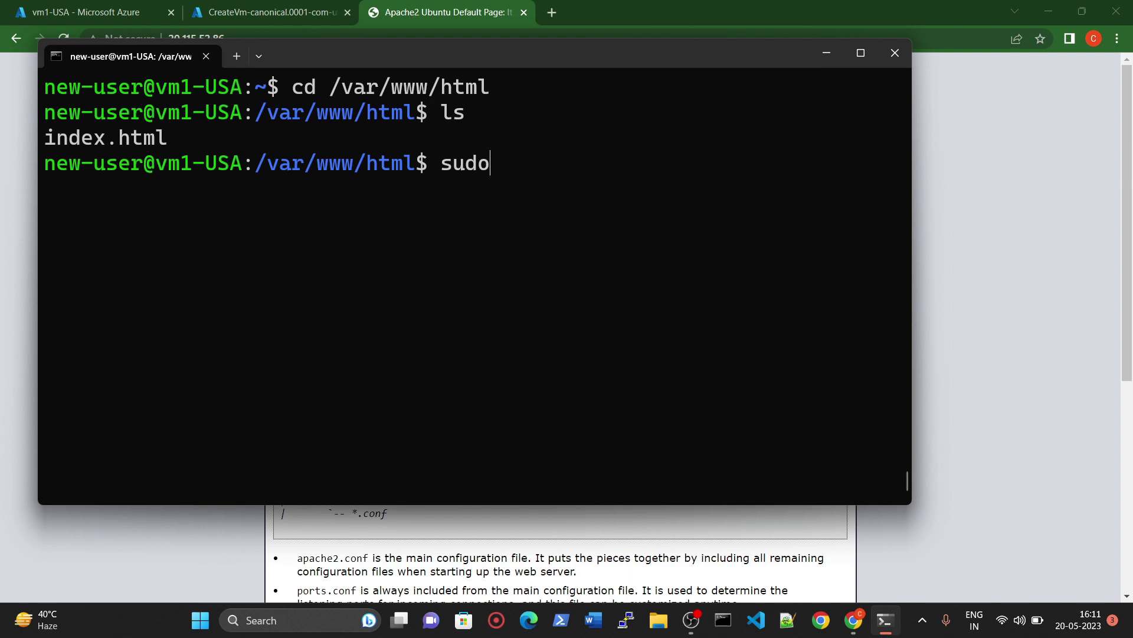
text(rm index.)
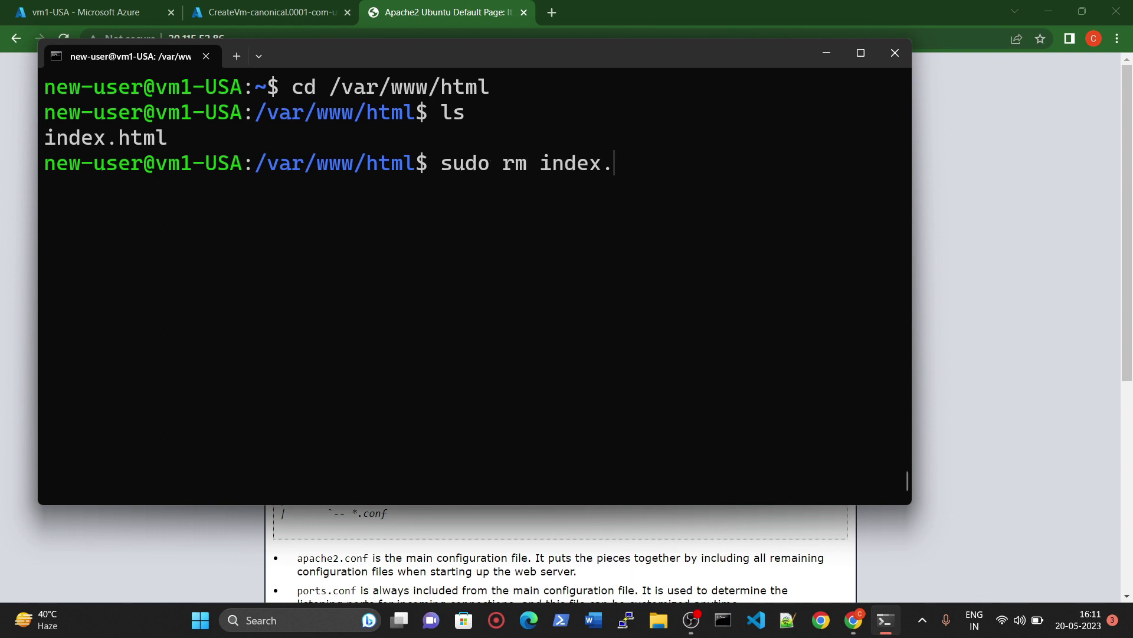
text(html)
key(Return)
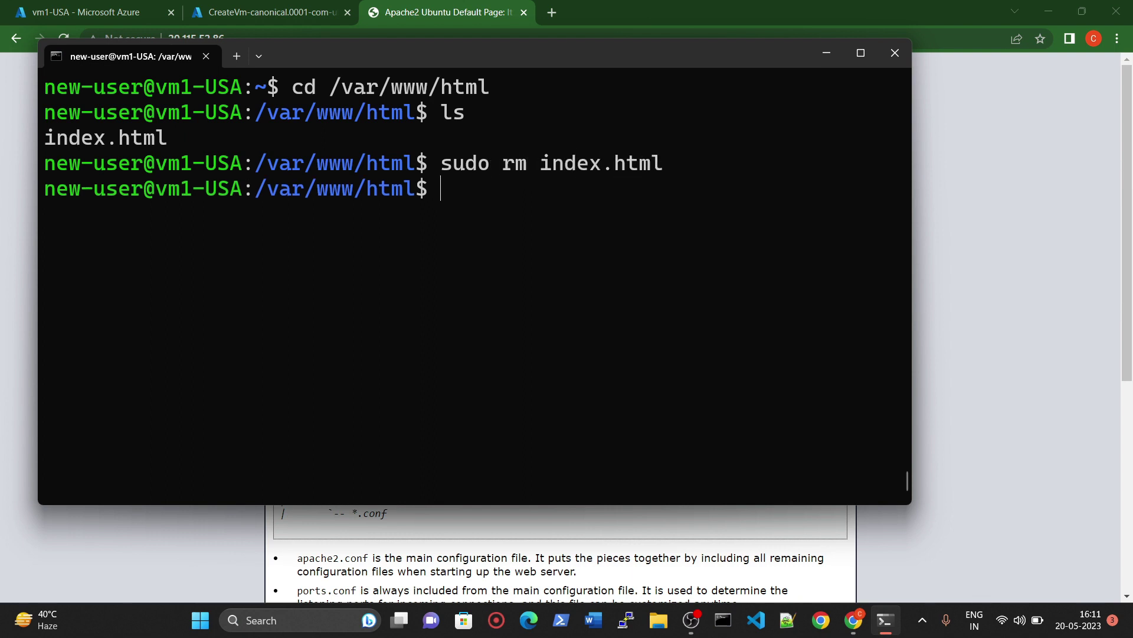
Step: Reload 20.115.52.86 in the browser to confirm the empty Index of / listing
click(19, 270)
click(55, 37)
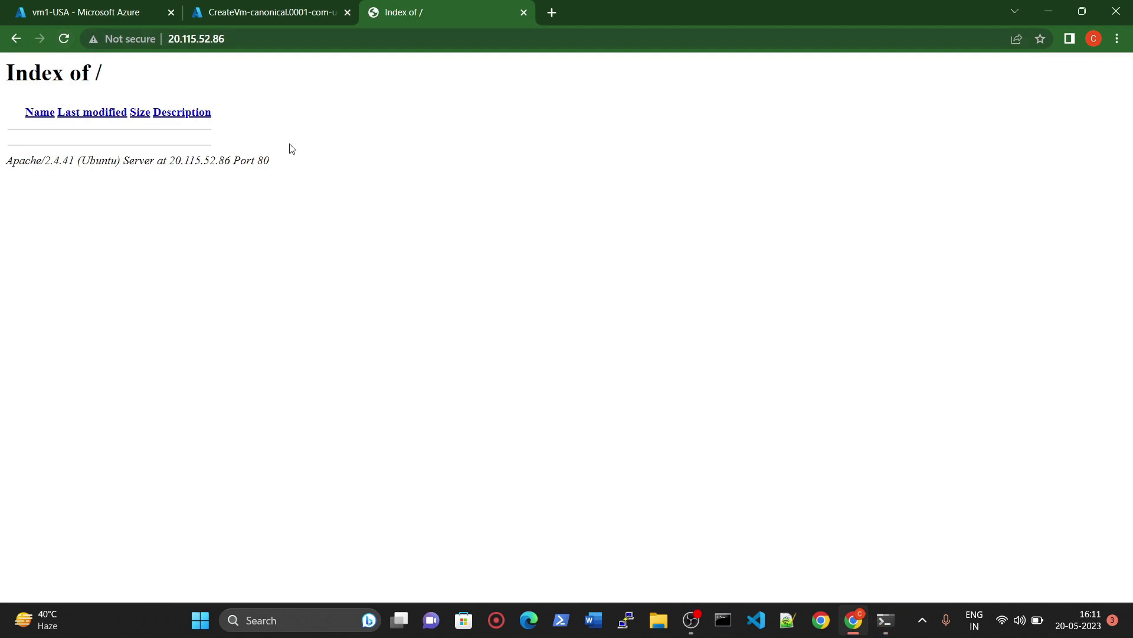
click(885, 620)
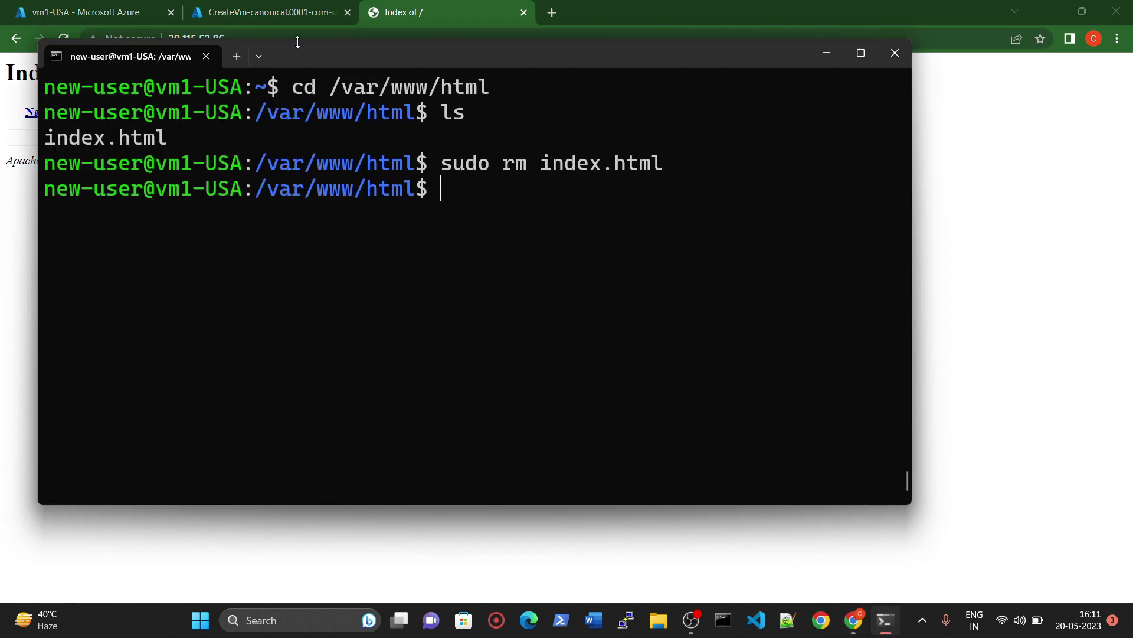
click(231, 12)
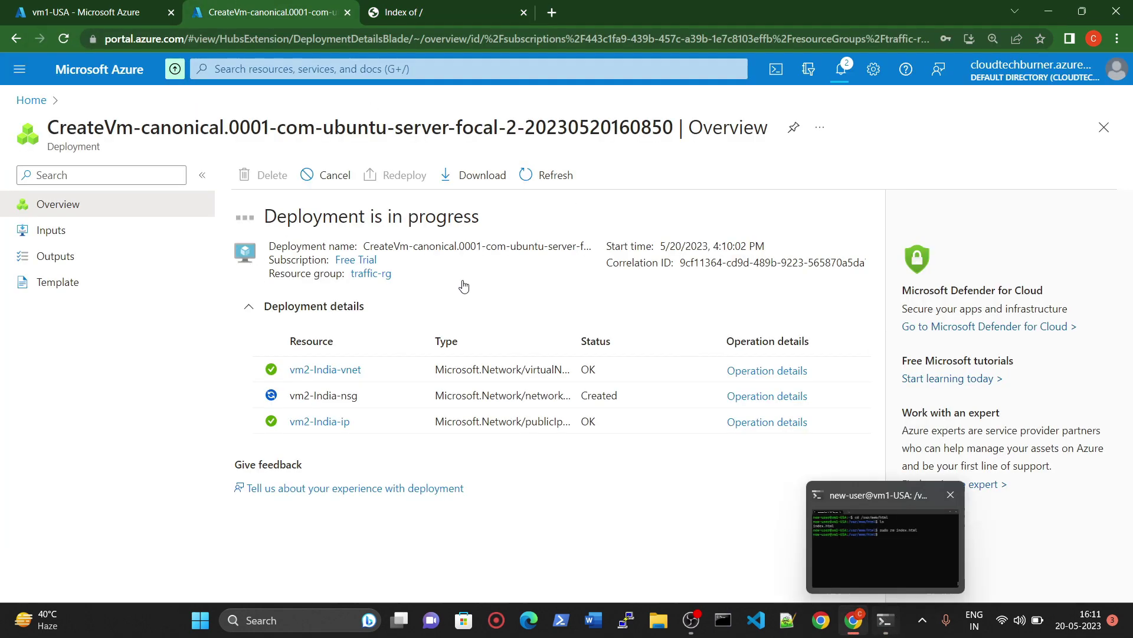
click(429, 8)
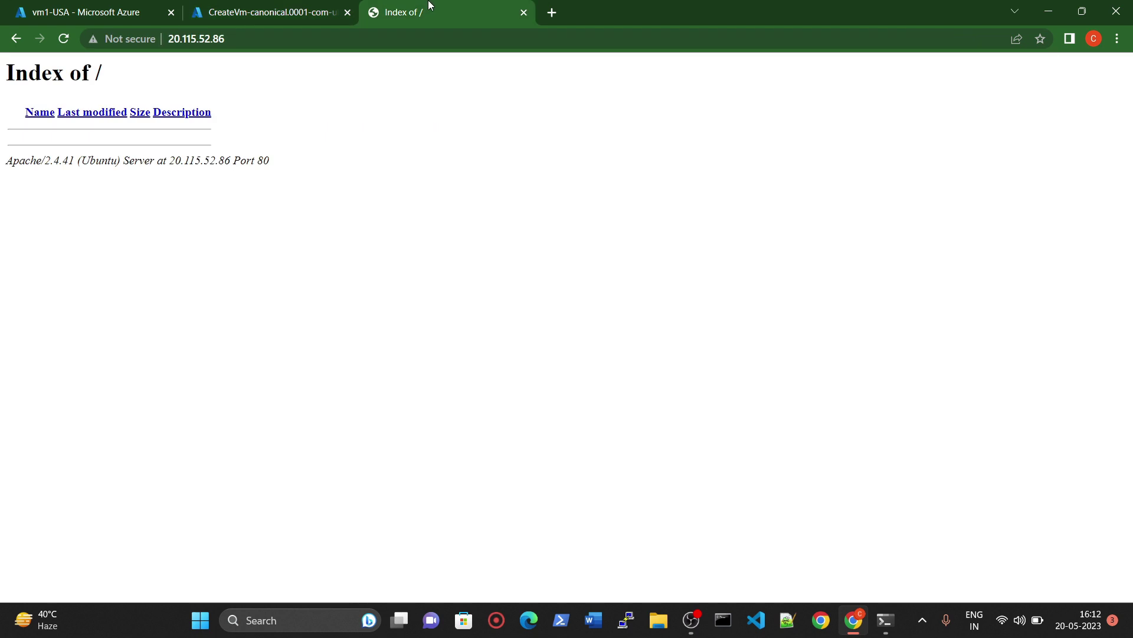
click(886, 620)
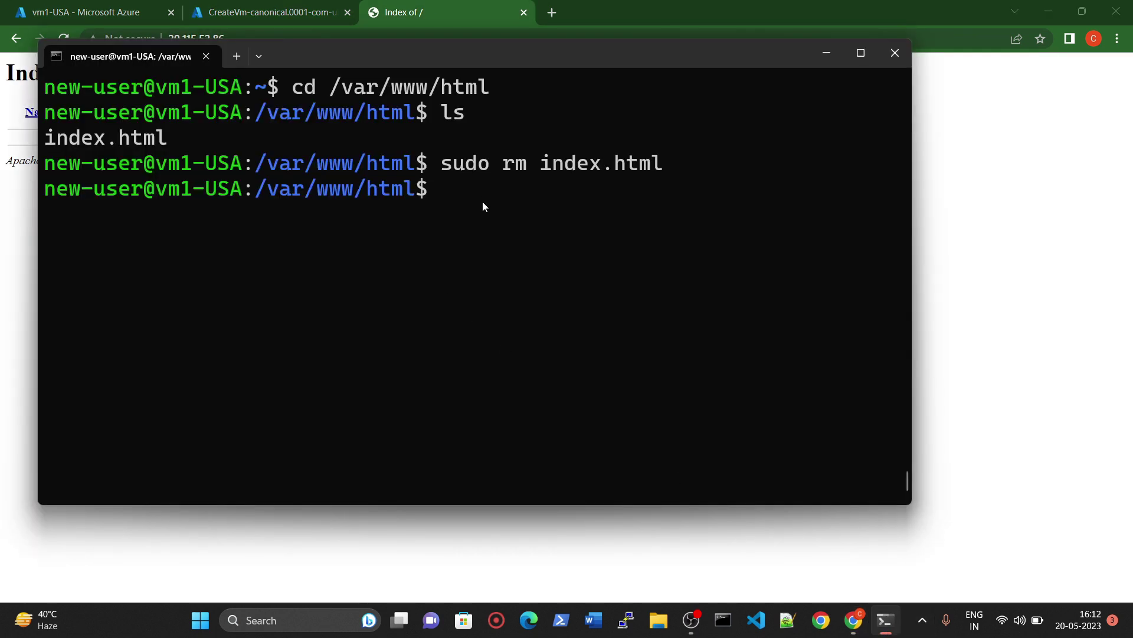
Step: Open a new index.html in nano with sudo nano index.html
text(sudo nanon)
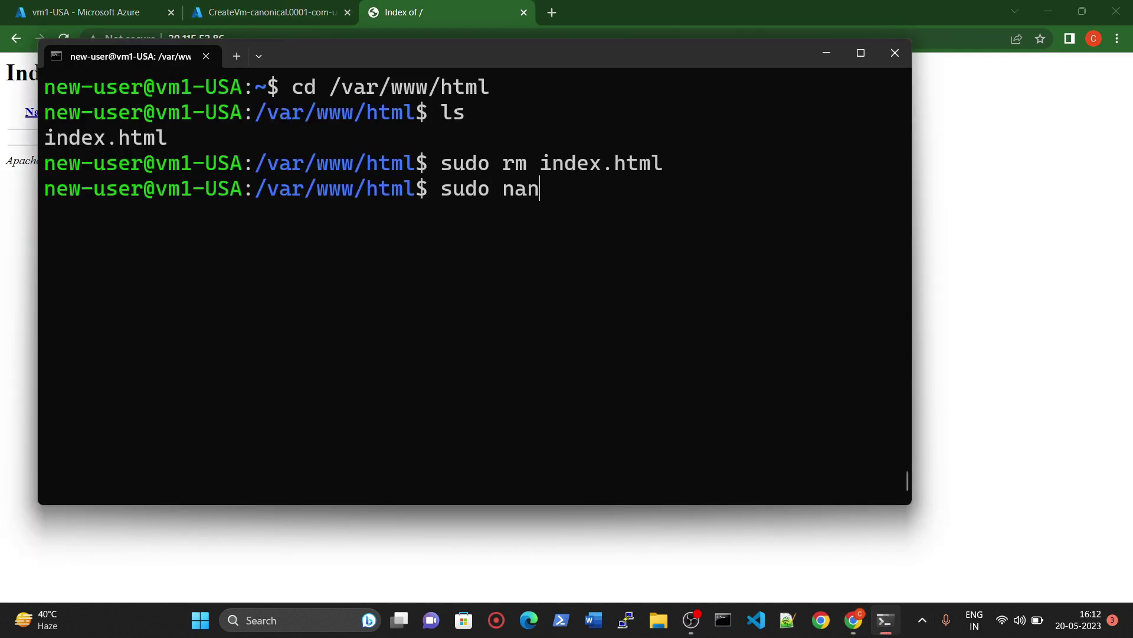
key(BackSpace)
key(BackSpace)
text(index.html)
key(Return)
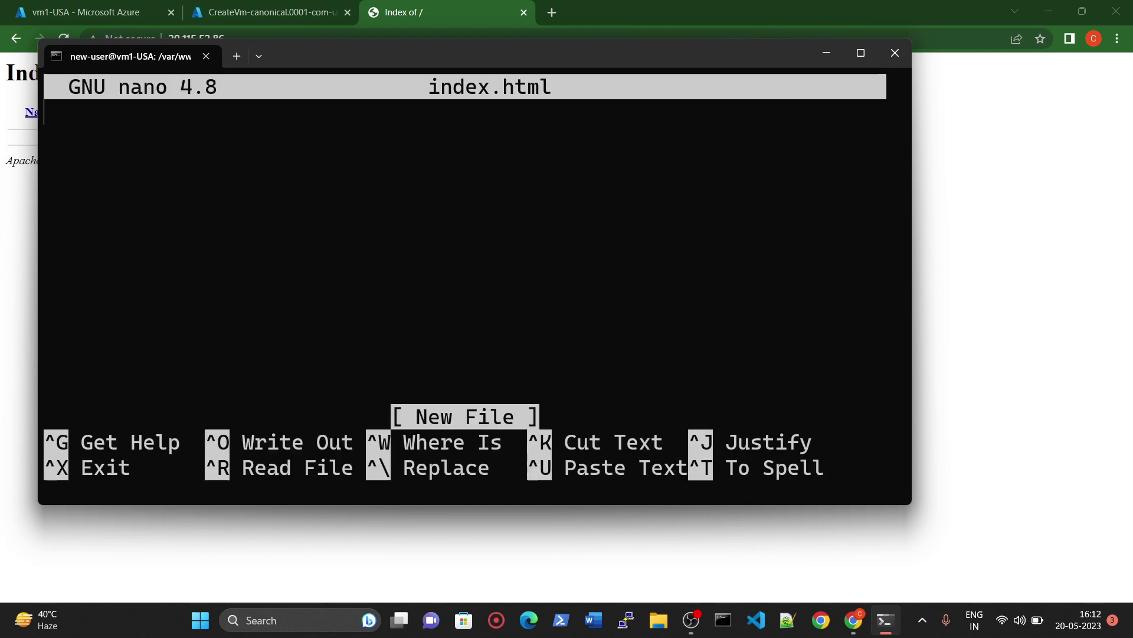
Step: Write 'This is USA version' into index.html, save it and exit nano
text(This is )
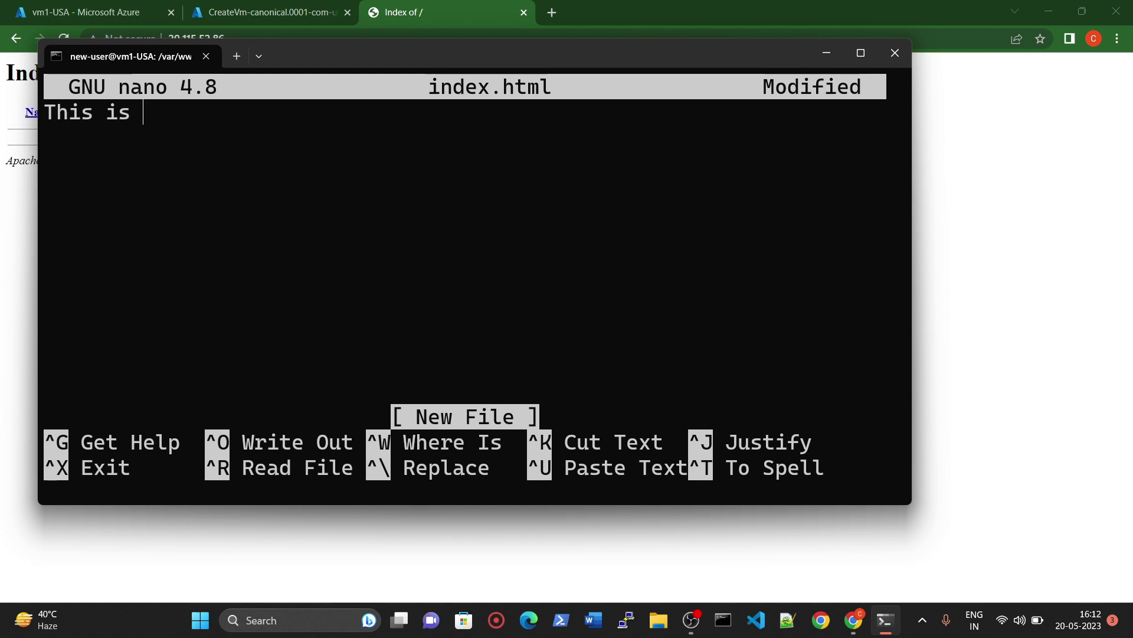
text(USA ver)
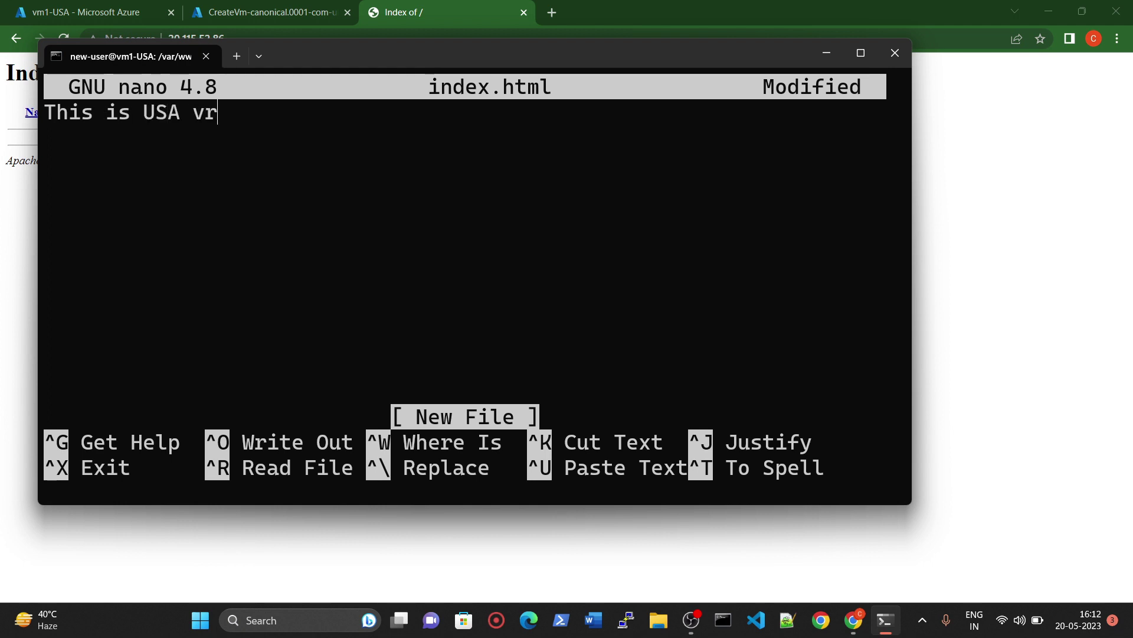
key(BackSpace)
text(ersion)
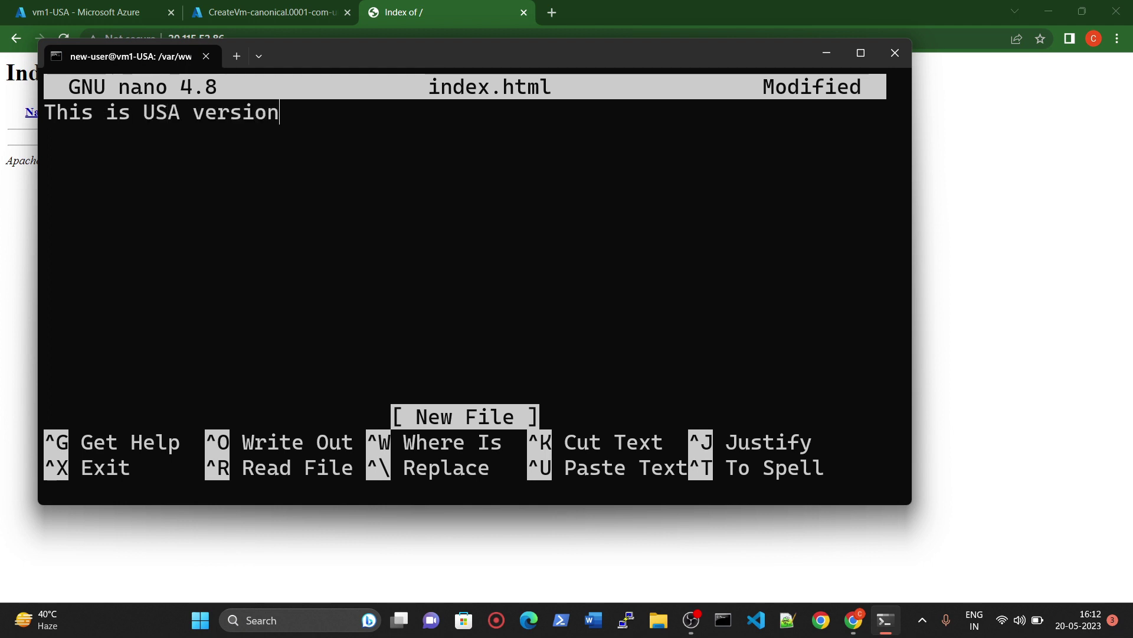
key(Left)
key(Left)
key(Left)
key(Left)
key(Left)
key(Left)
key(Left)
key(Left)
key(Left)
key(Left)
key(Left)
key(Left)
key(Left)
key(Left)
key(Left)
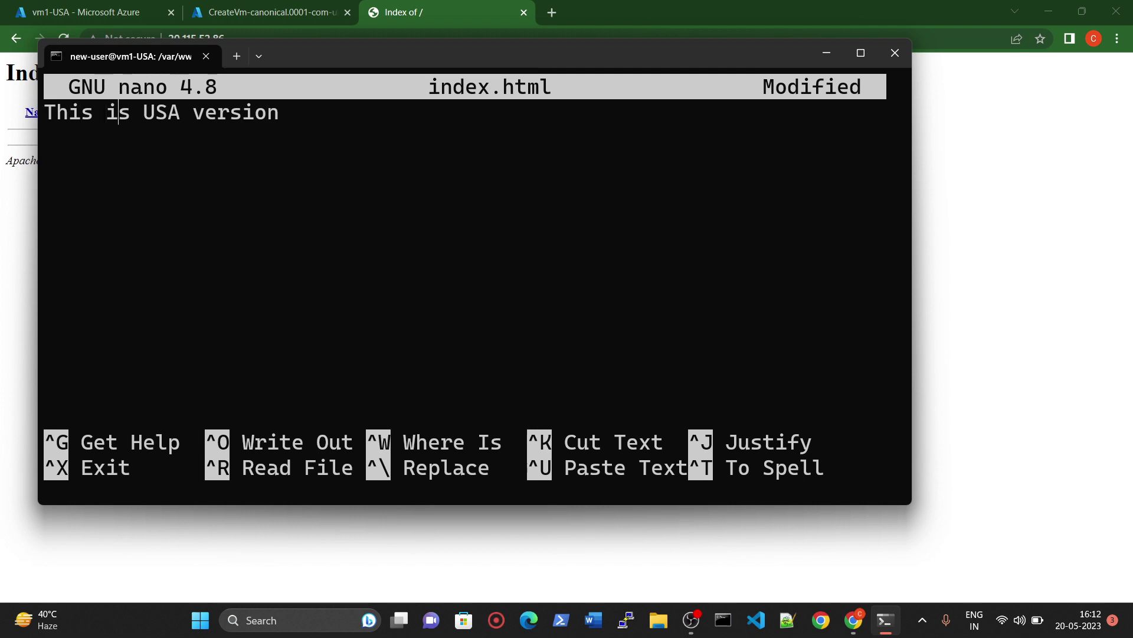
key(Right)
key(ctrl+o)
key(Return)
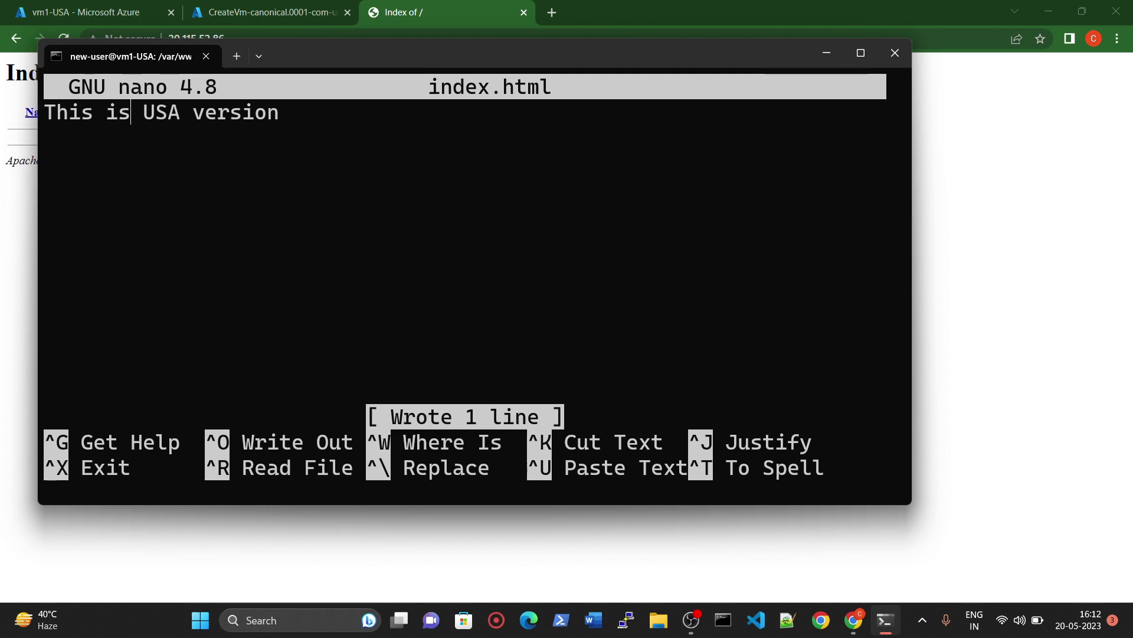
key(ctrl+x)
click(1098, 215)
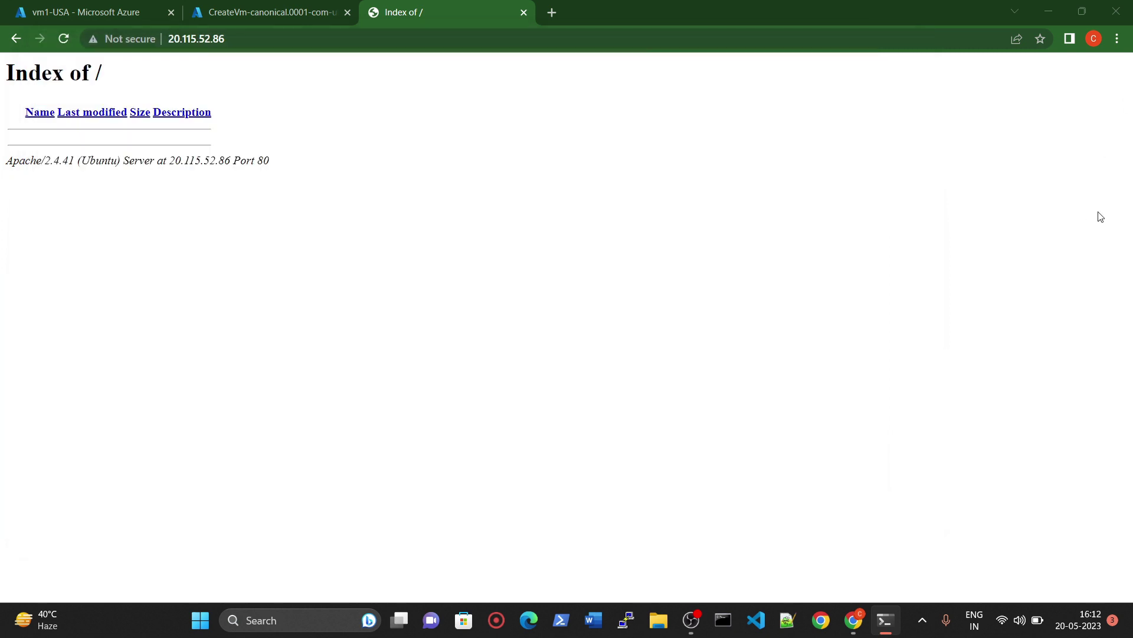
Step: Reload the 20.115.52.86 page and zoom in to confirm it reads 'This is USA version'
click(63, 39)
key(ctrl+plus)
key(ctrl+plus)
key(ctrl+plus)
key(ctrl+plus)
key(ctrl+plus)
key(ctrl+plus)
key(ctrl+plus)
key(ctrl+plus)
key(ctrl+plus)
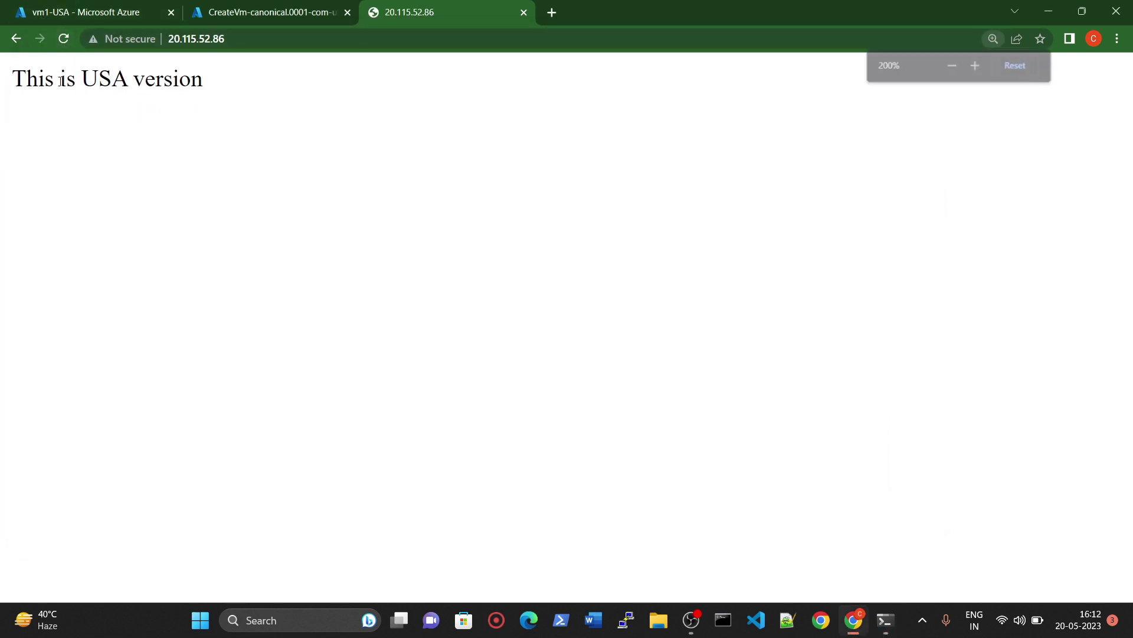
click(265, 12)
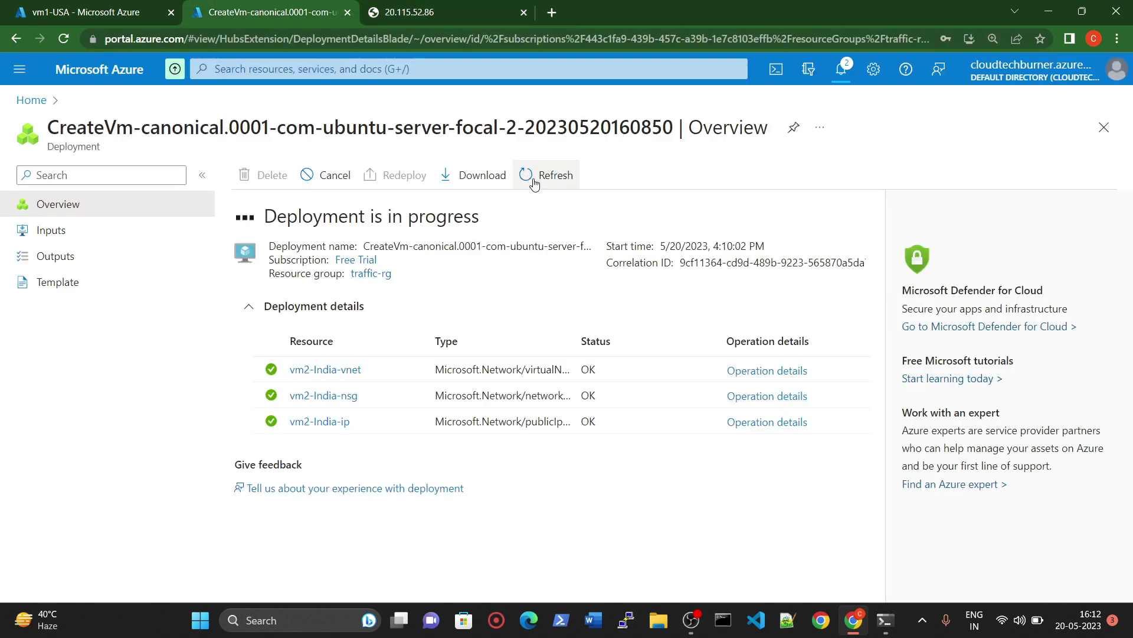
click(443, 12)
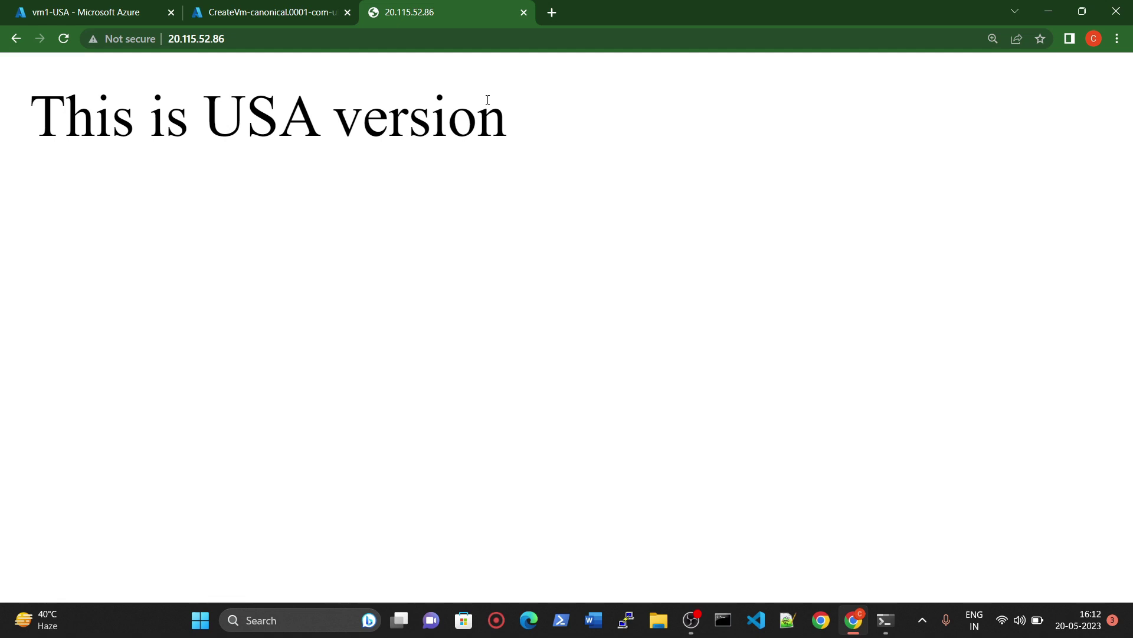
Step: Open a blank new browser tab
click(553, 13)
click(560, 41)
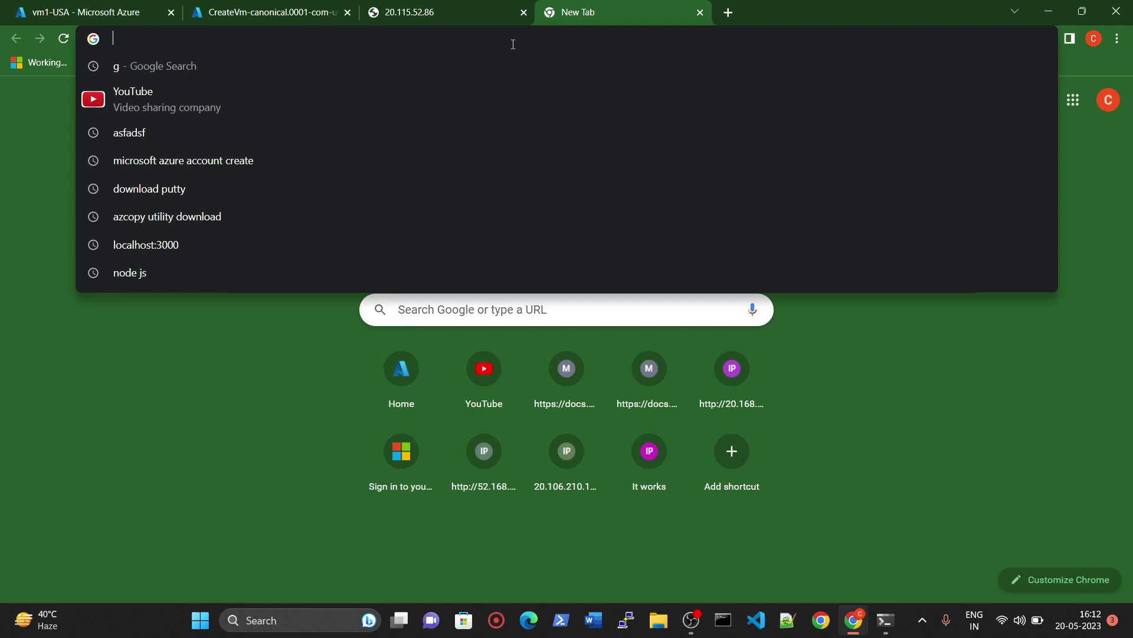
click(413, 12)
click(266, 12)
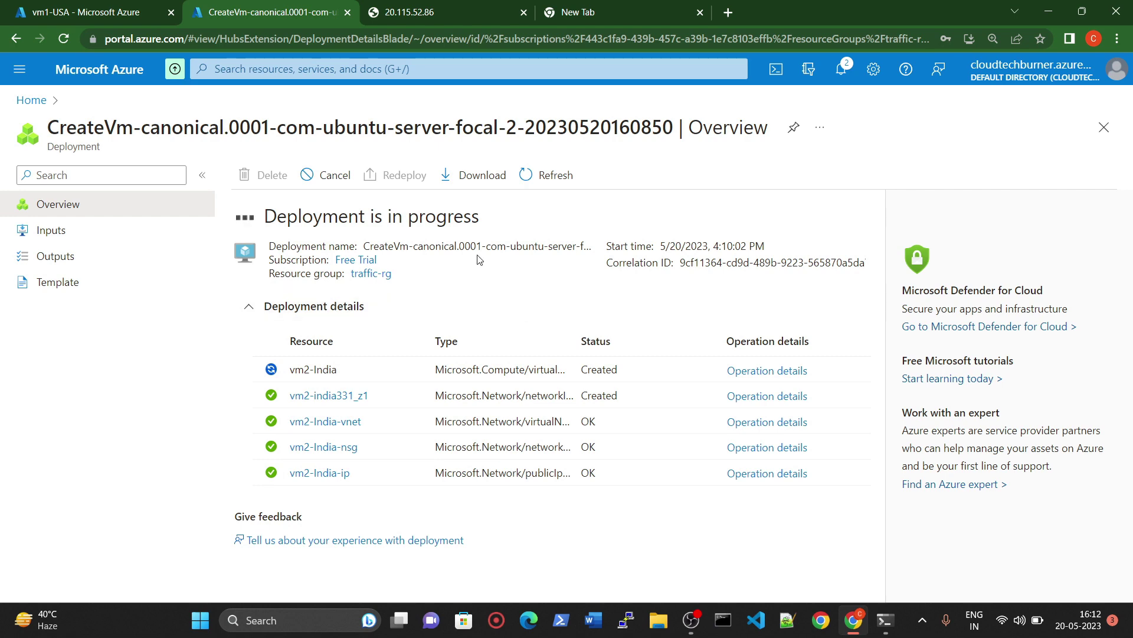
key(ctrl+4)
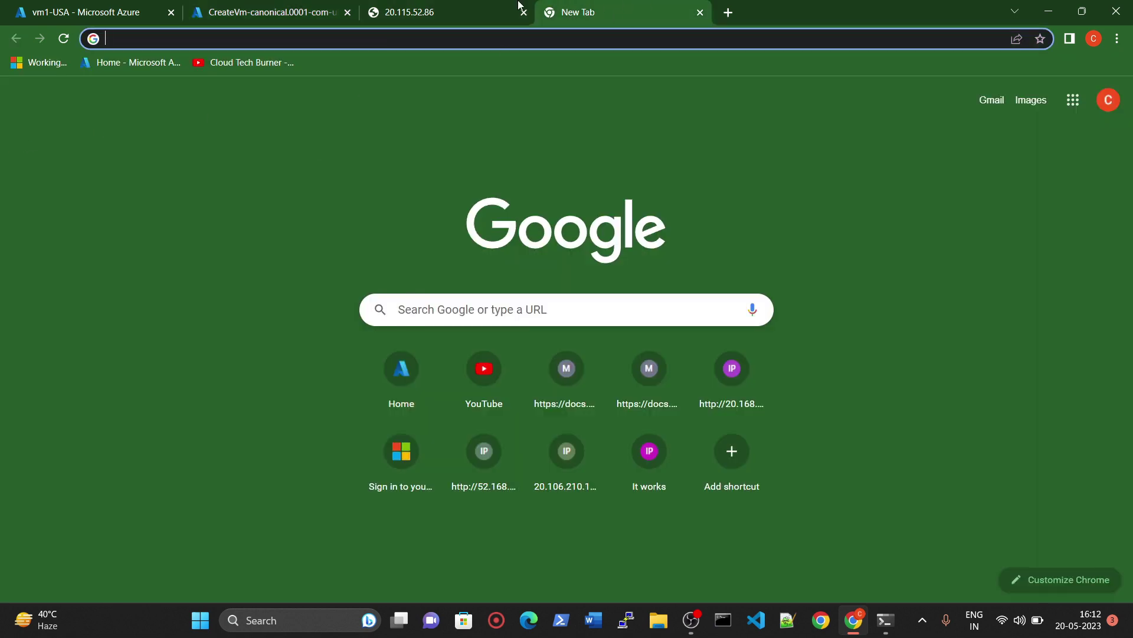
Step: Duplicate the Azure CreateVm deployment tab
click(513, 7)
click(350, 9)
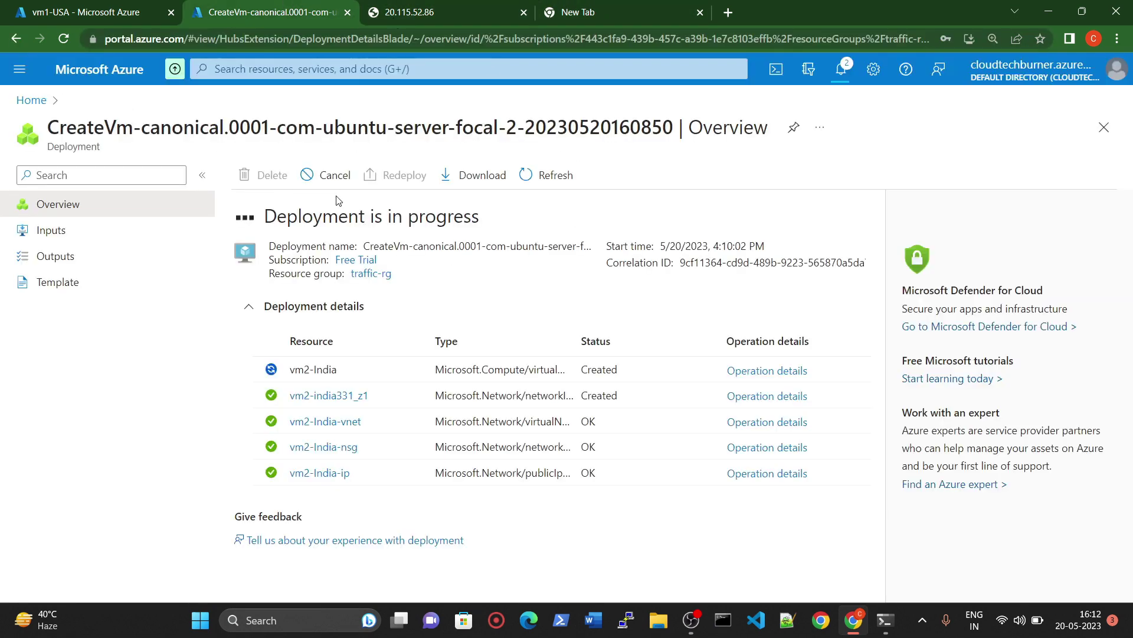
right_click(288, 12)
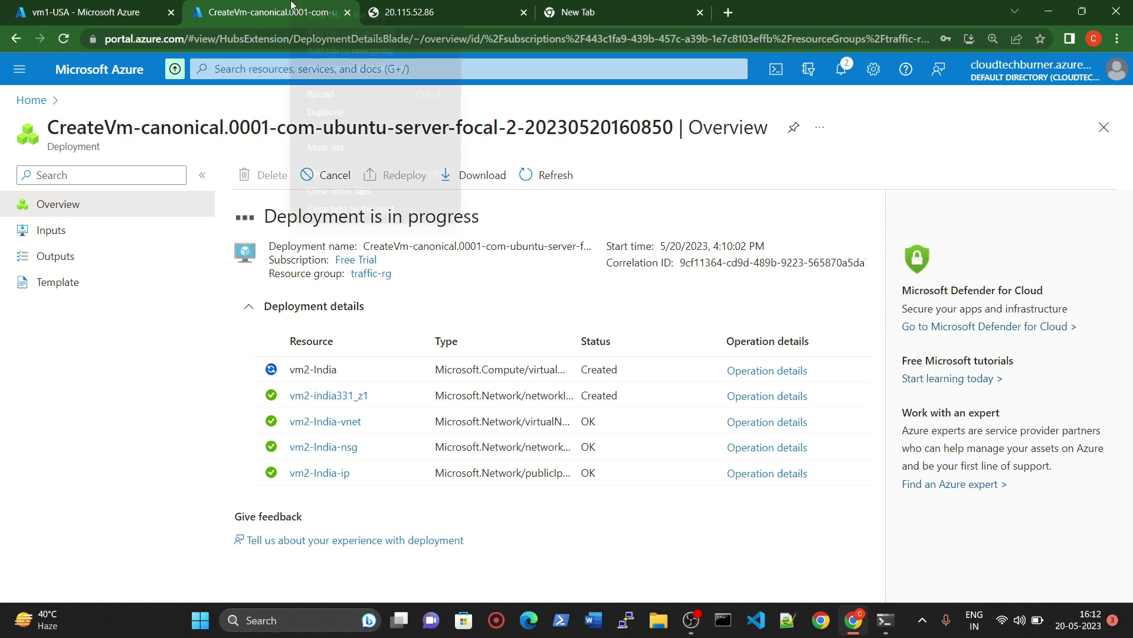
click(338, 115)
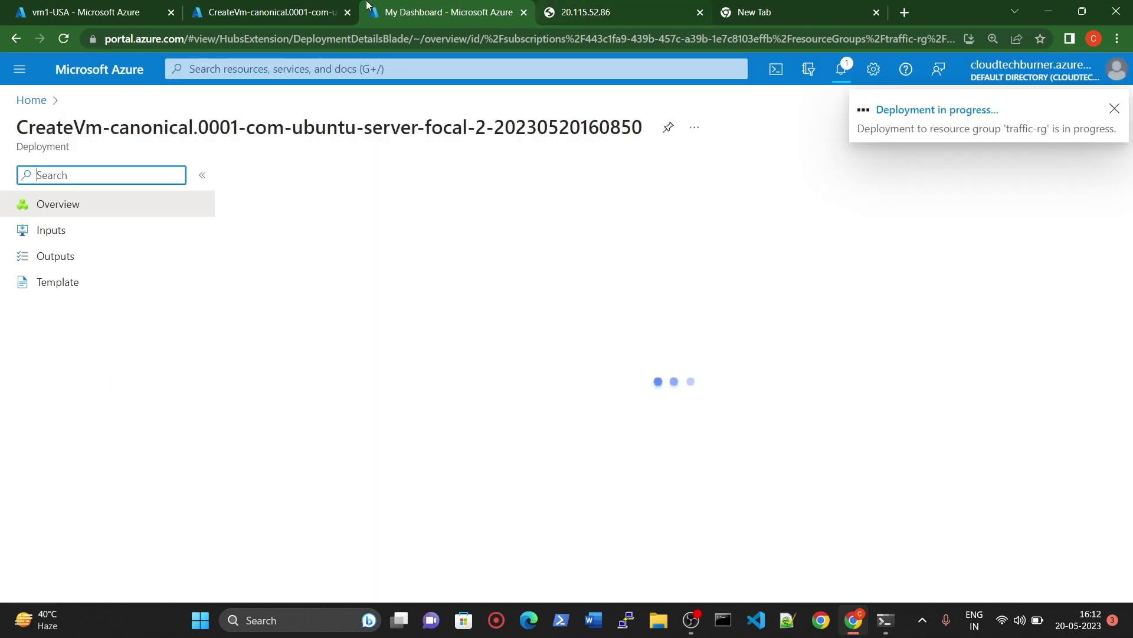
Step: Go from Azure Home through Virtual machines to vm1-USA and open its vm1-USA-ip configuration
click(270, 5)
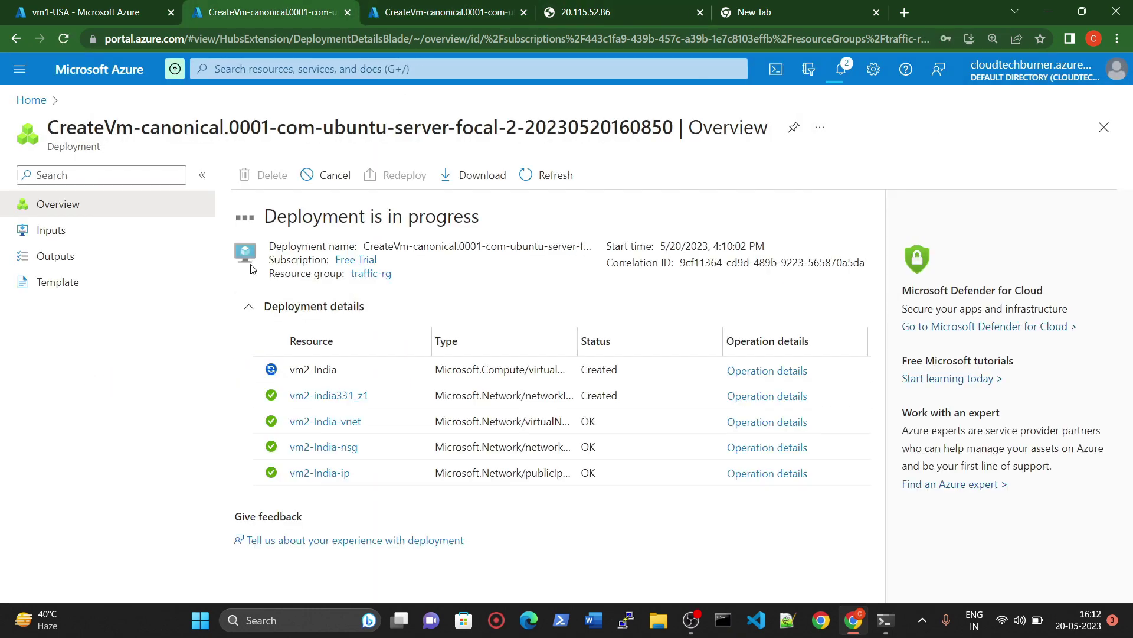
click(97, 12)
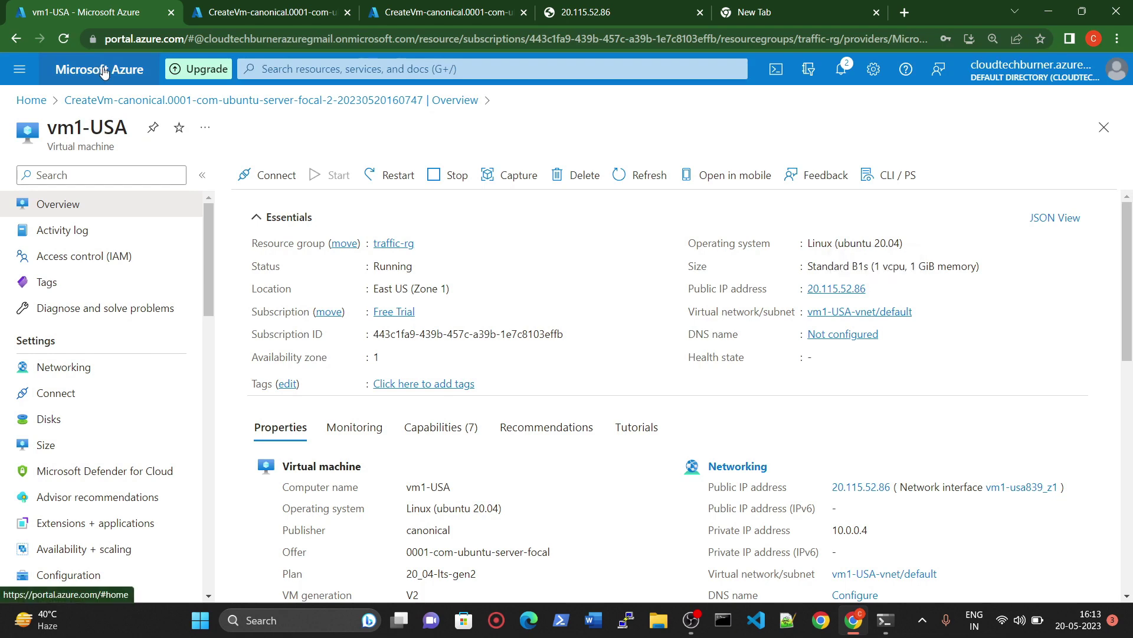
click(98, 70)
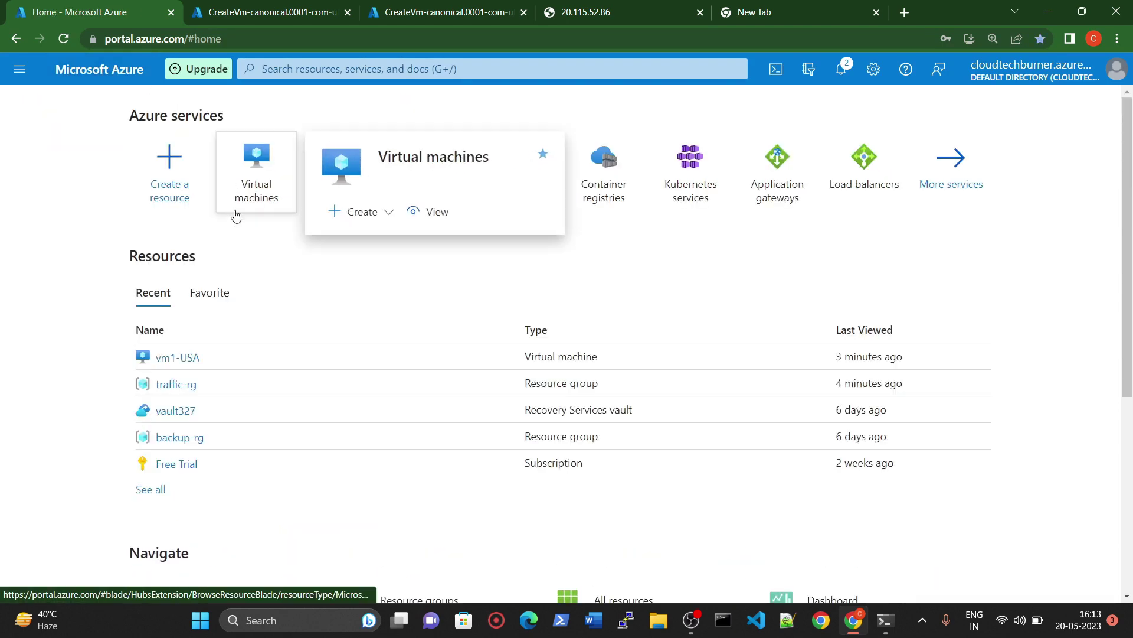
click(248, 173)
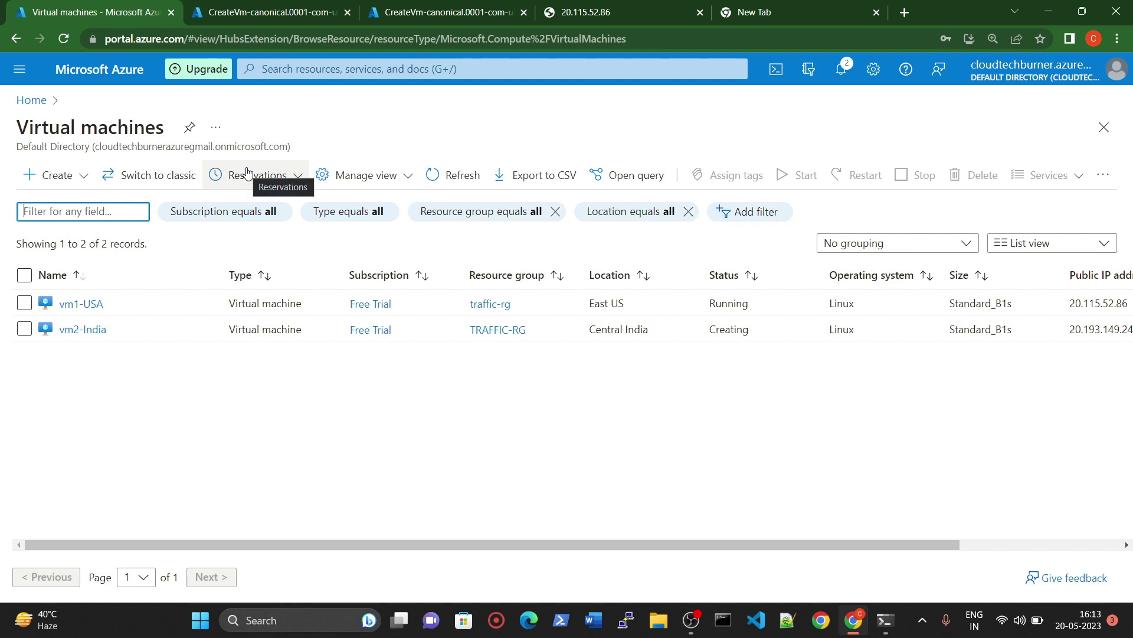
click(80, 304)
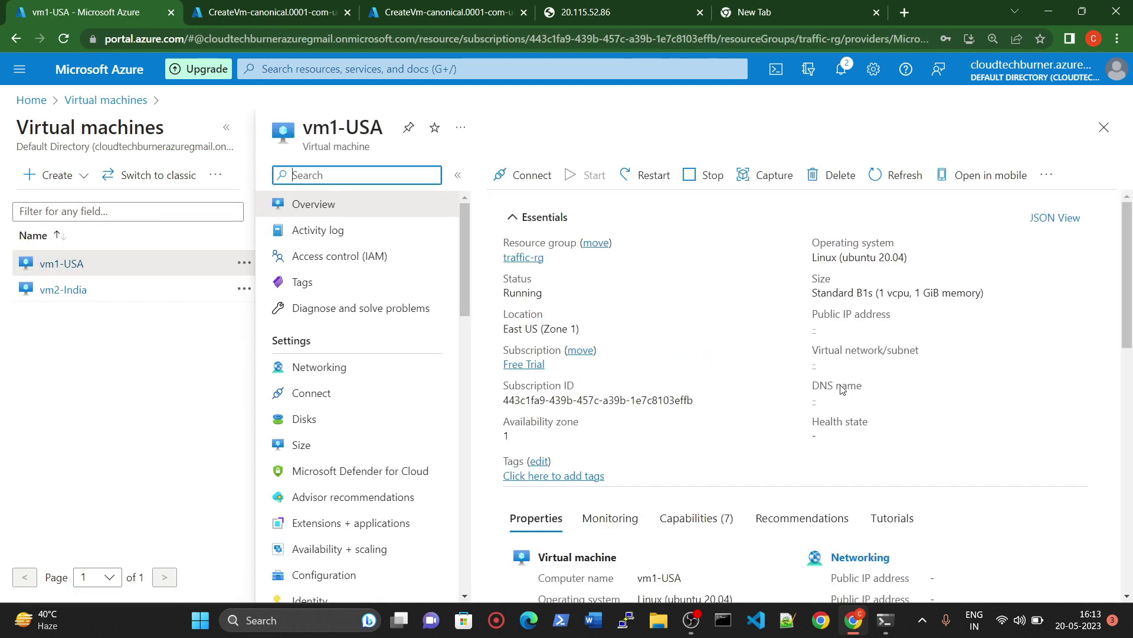
click(852, 401)
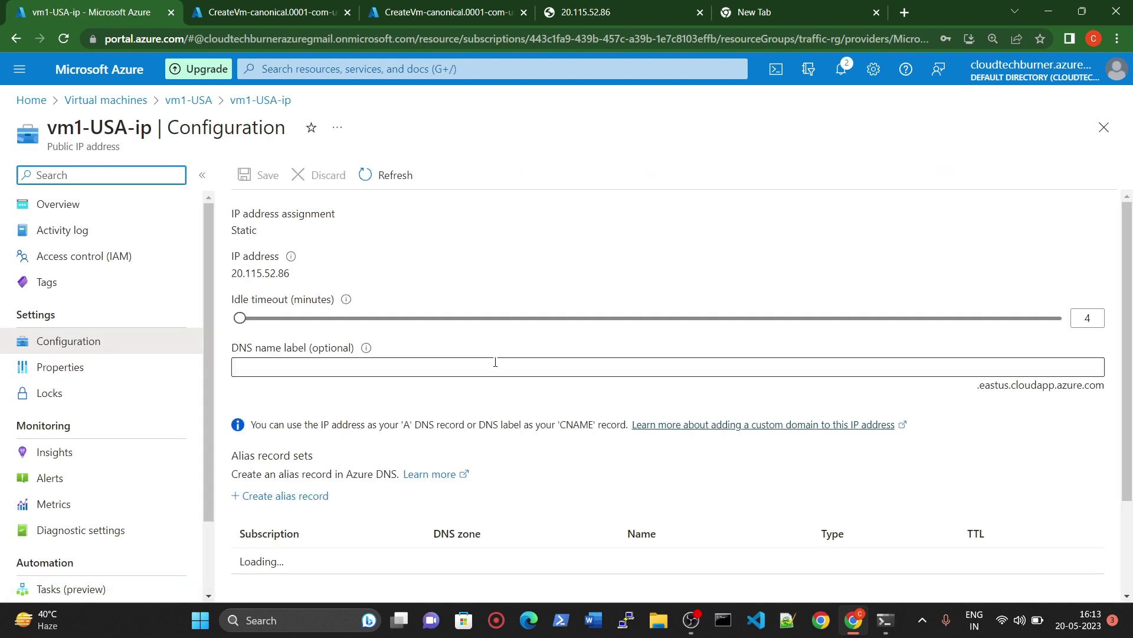
Step: Enter the lowercase DNS name label usaserver6001 for vm1-USA-ip and save it
click(305, 365)
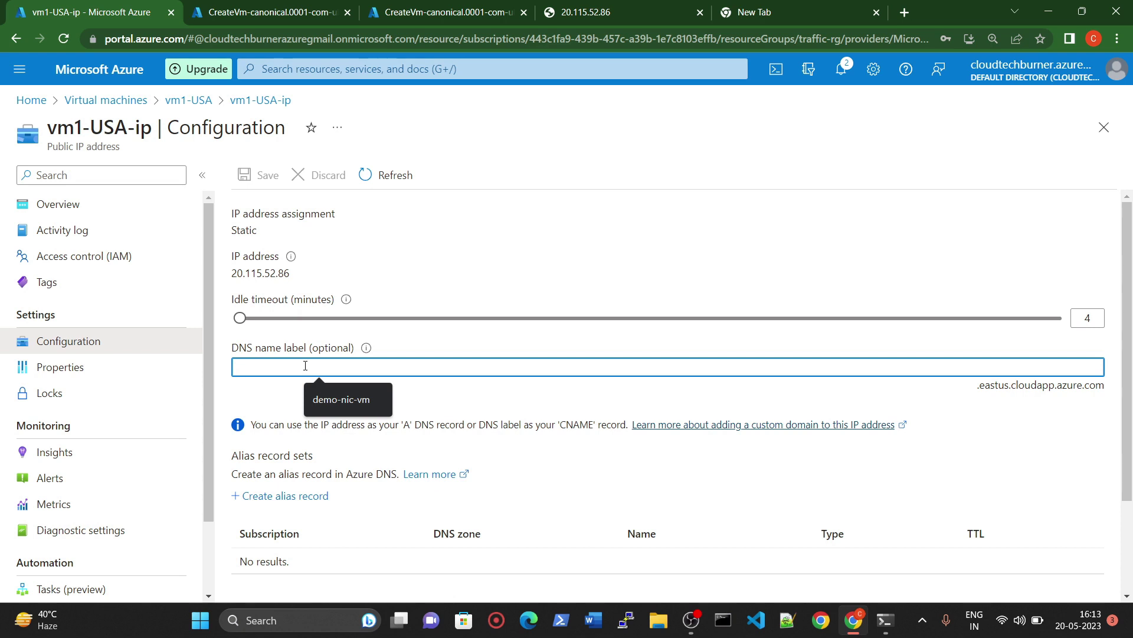
text(USA)
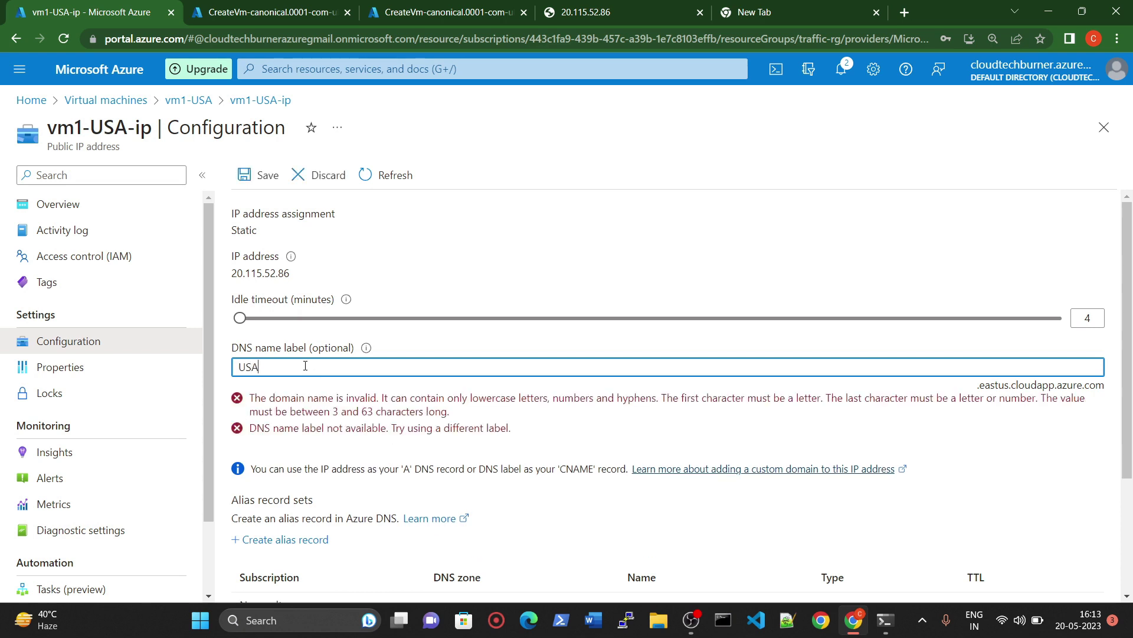
text(server600)
key(Delete)
key(Delete)
key(Delete)
text(usa)
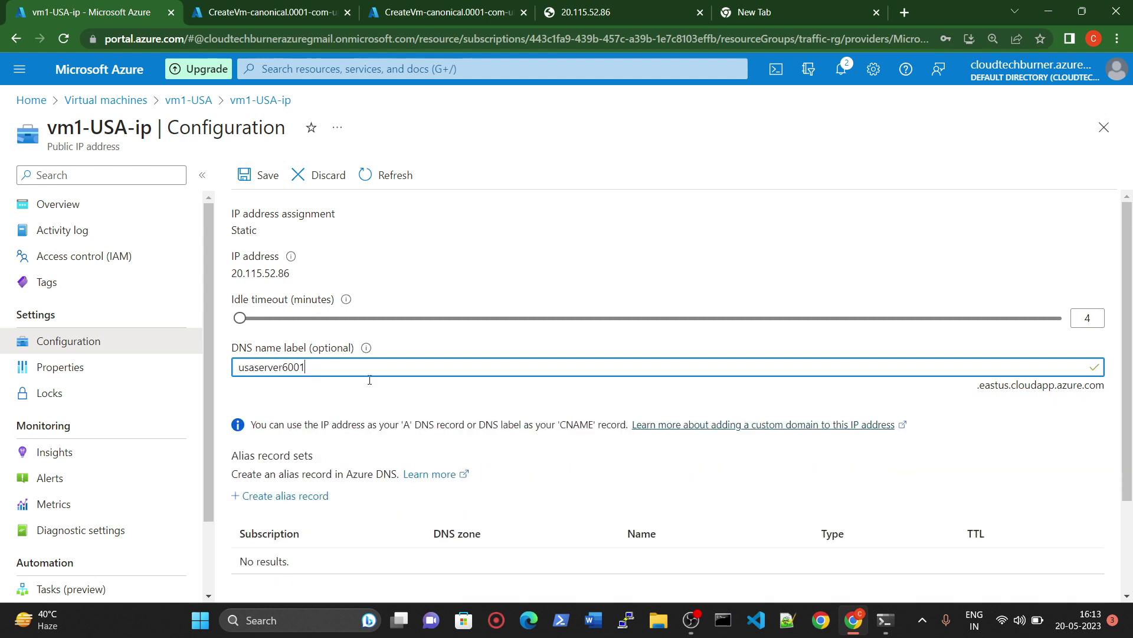
click(260, 381)
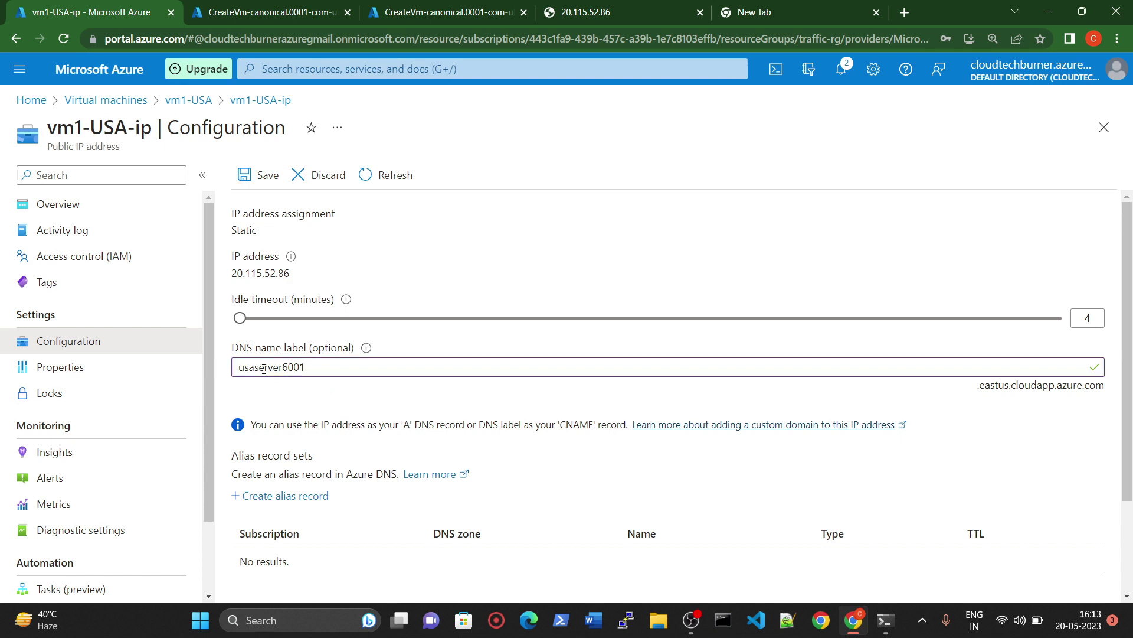
scroll(353, 395, down, 2)
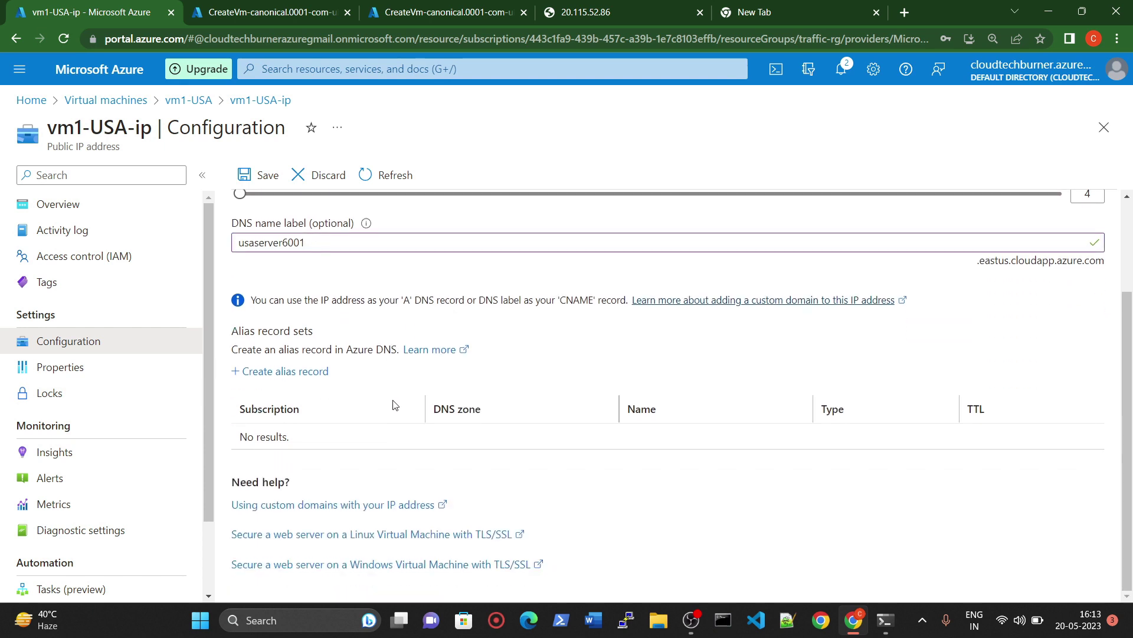
scroll(362, 440, up, 2)
click(253, 175)
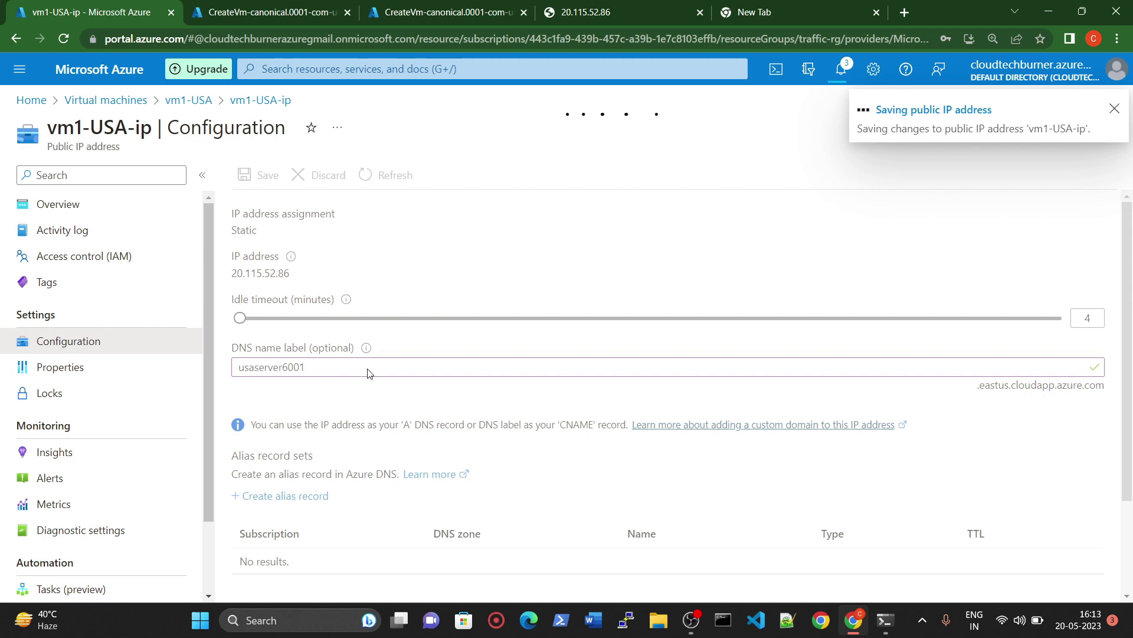
click(281, 11)
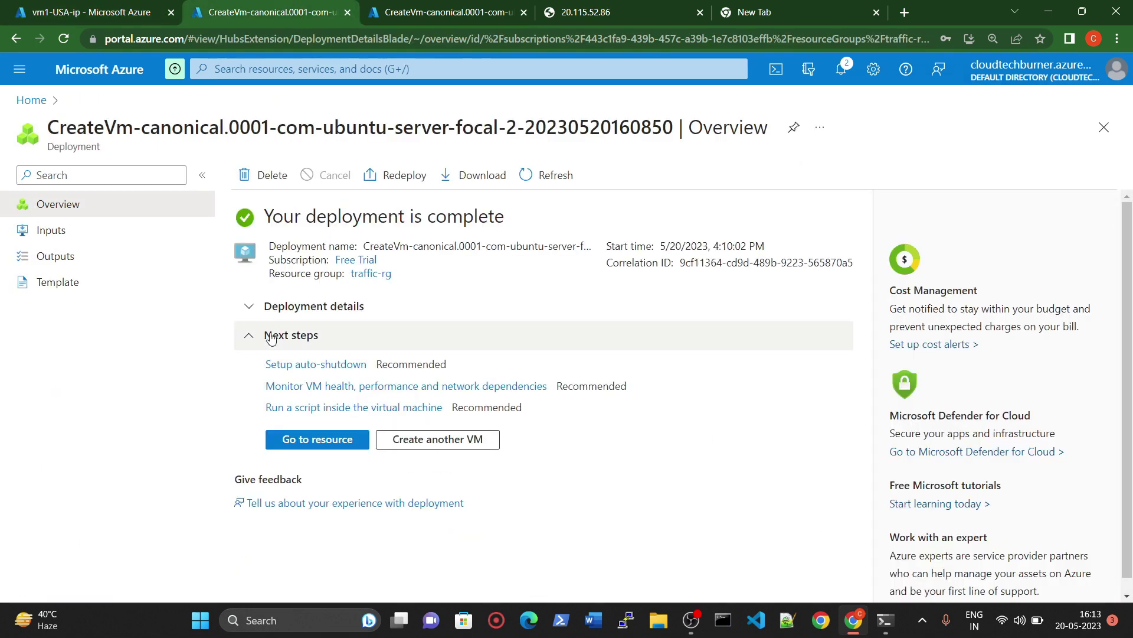
click(326, 438)
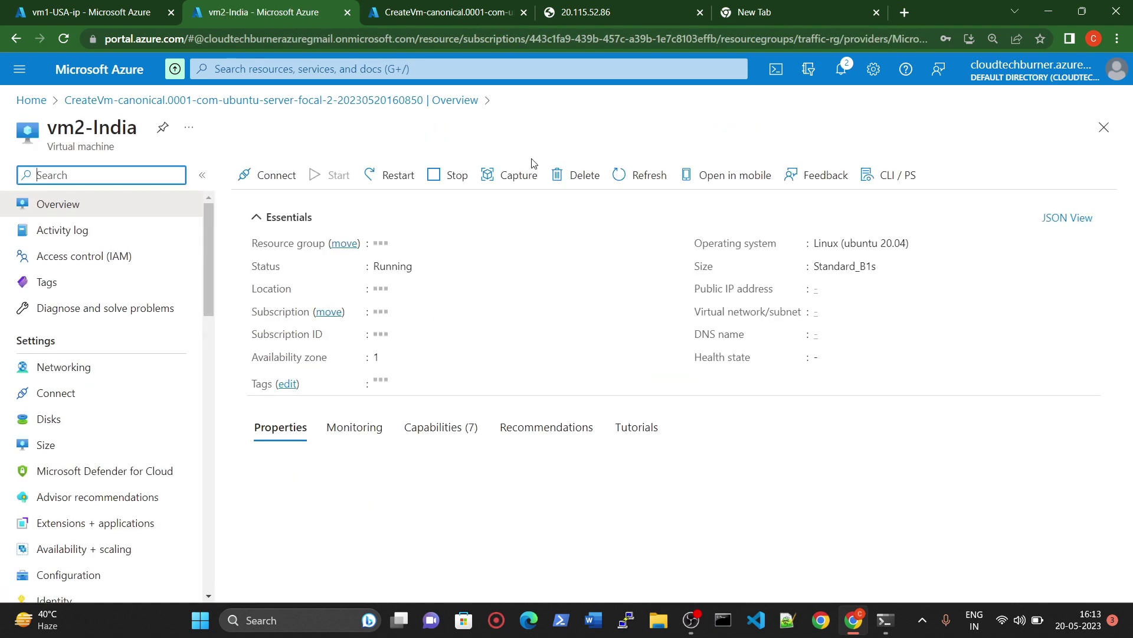
click(266, 172)
scroll(458, 307, down, 3)
drag(376, 411, 568, 421)
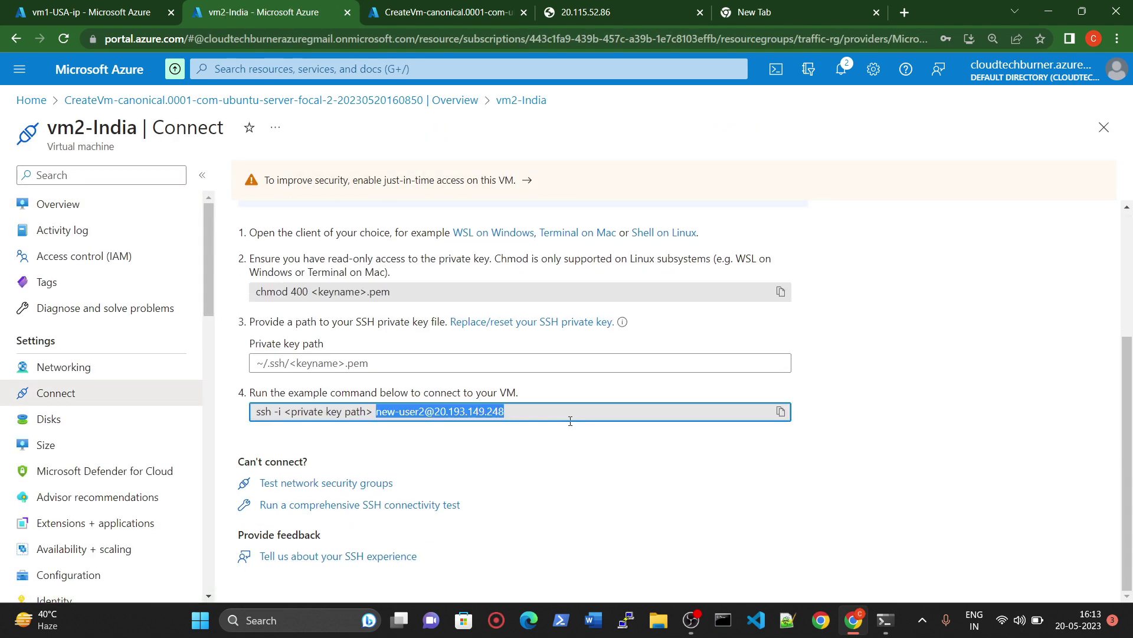
Step: Launch an administrator terminal from the Win+X menu
click(720, 625)
key(super+x)
key(a)
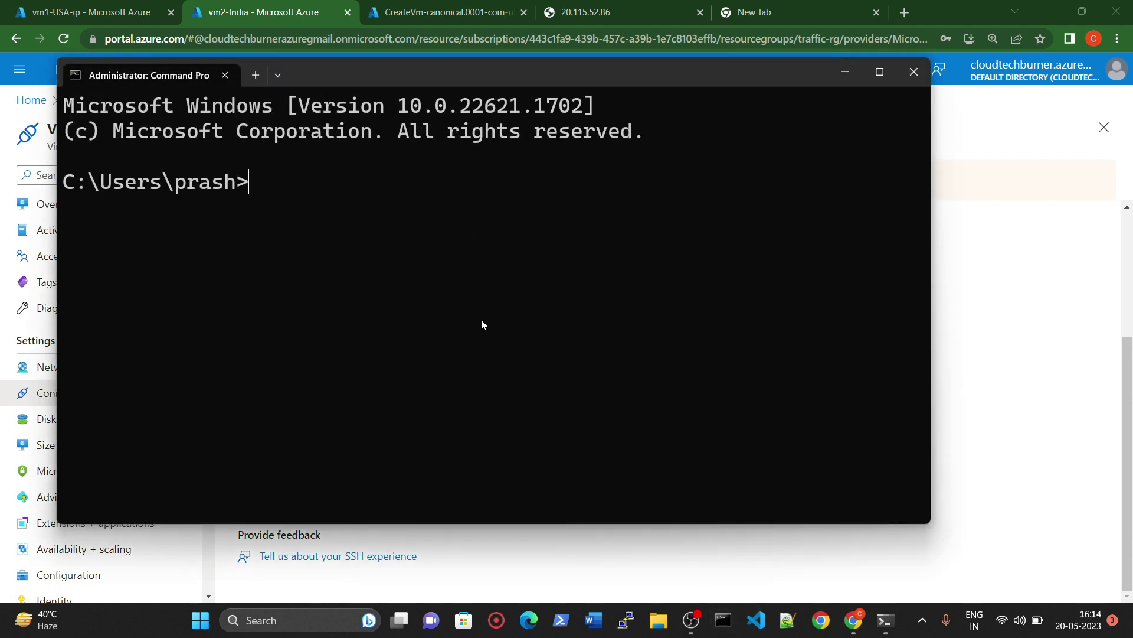
text(ssh)
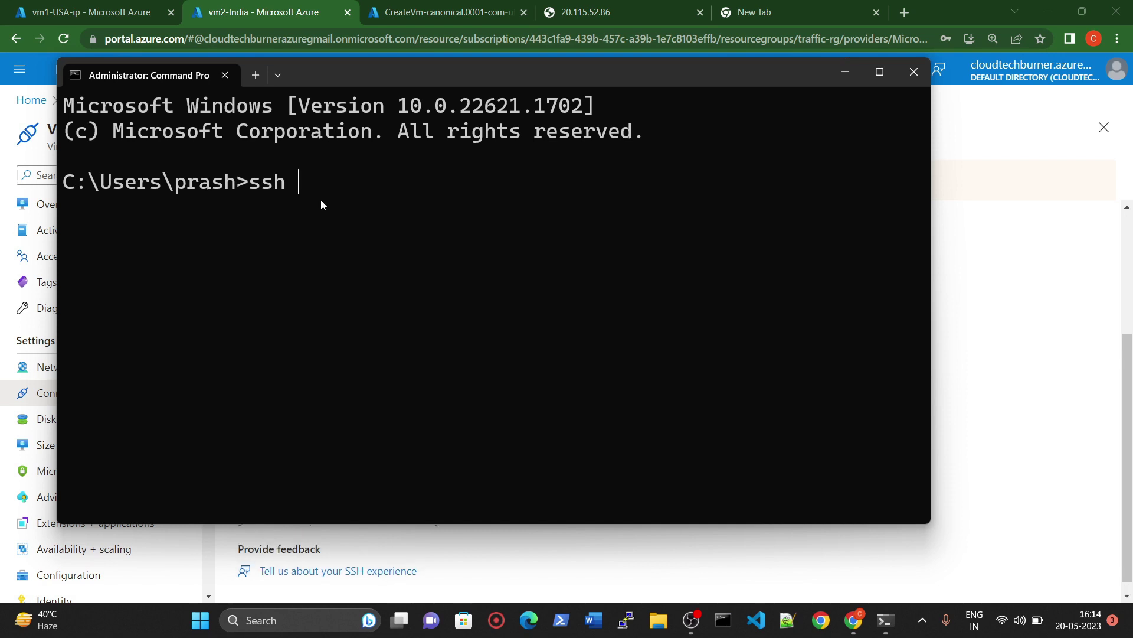
key(ctrl+v)
key(Return)
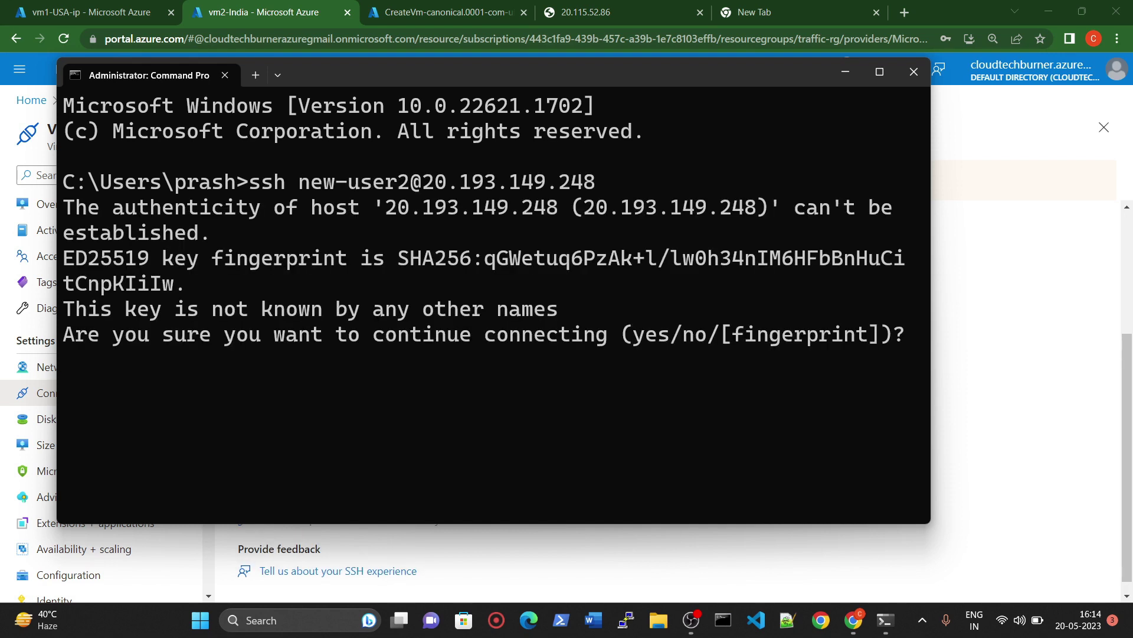
text(yes)
key(Return)
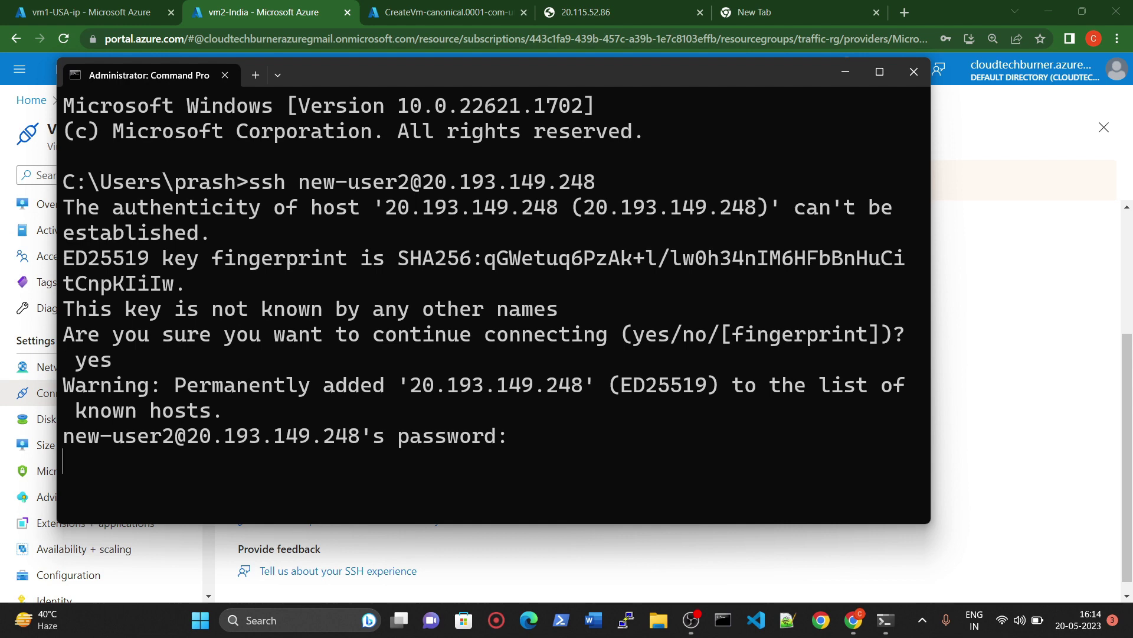
Step: Log in to vm2-India and run sudo apt-get update
key(Return)
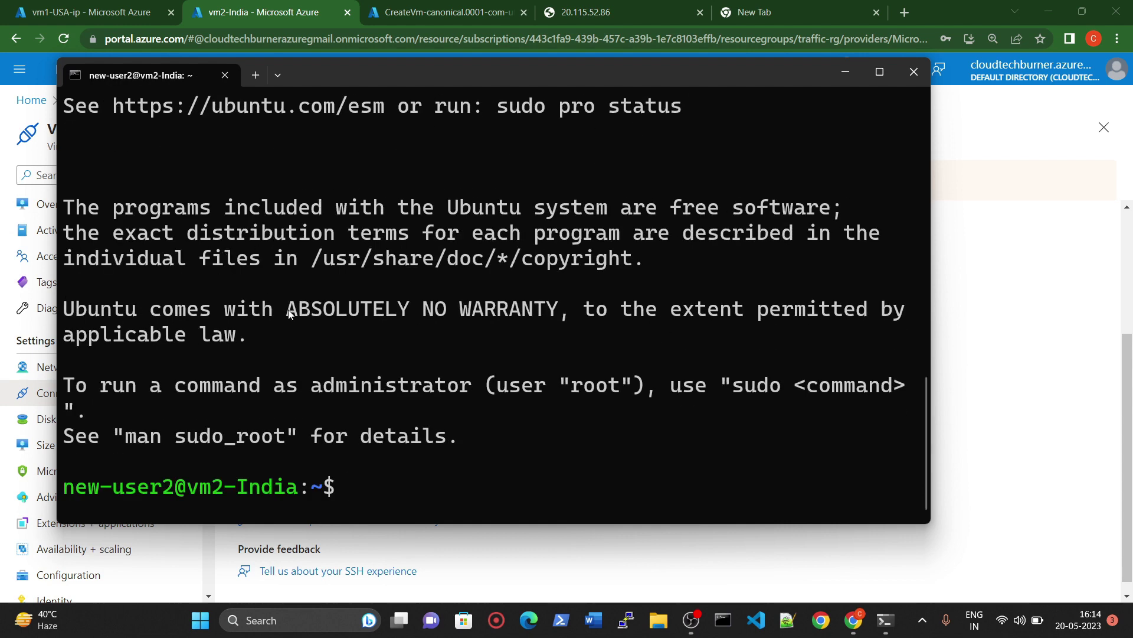
key(ctrl+l)
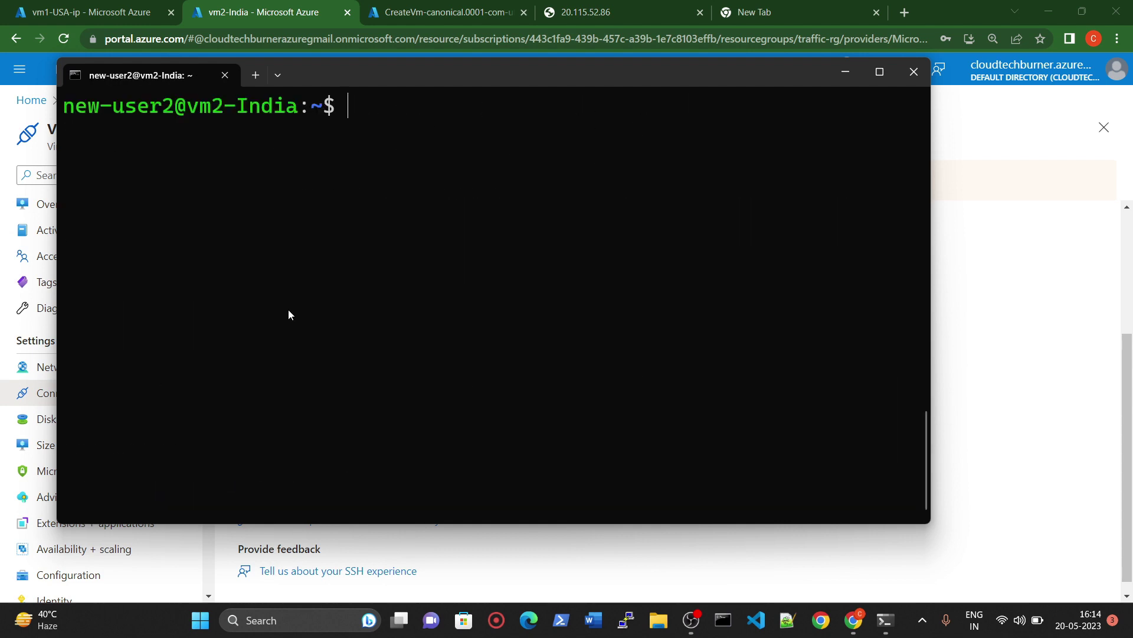
text(sudo apt)
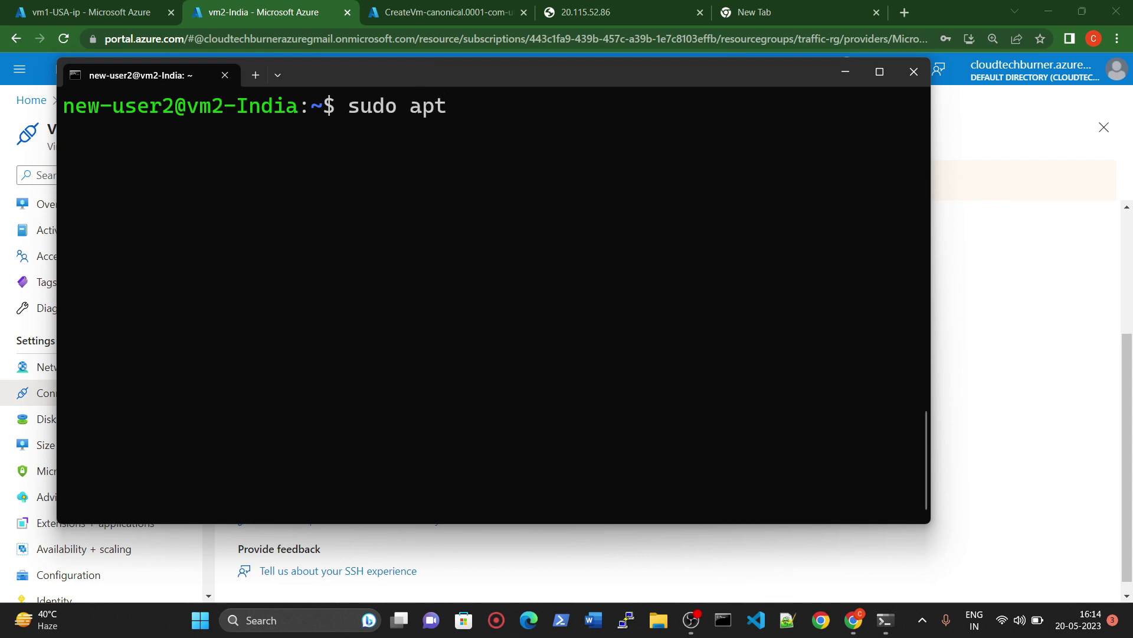
text(-get update)
key(Return)
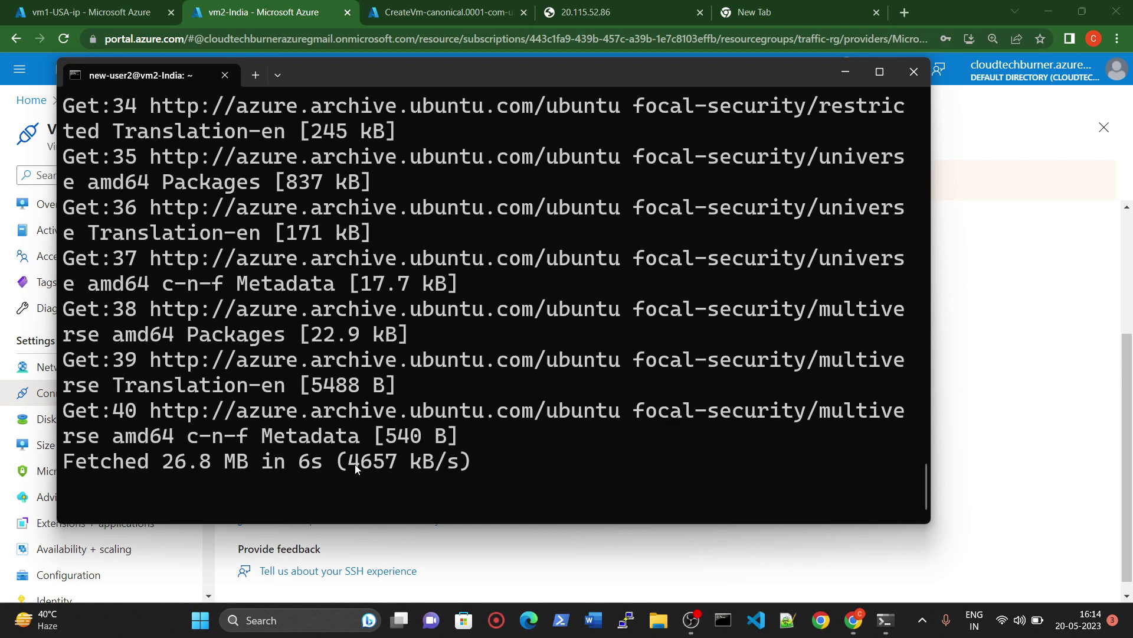
Step: Run sudo apt-get install apache2 -y on vm2-India
click(429, 11)
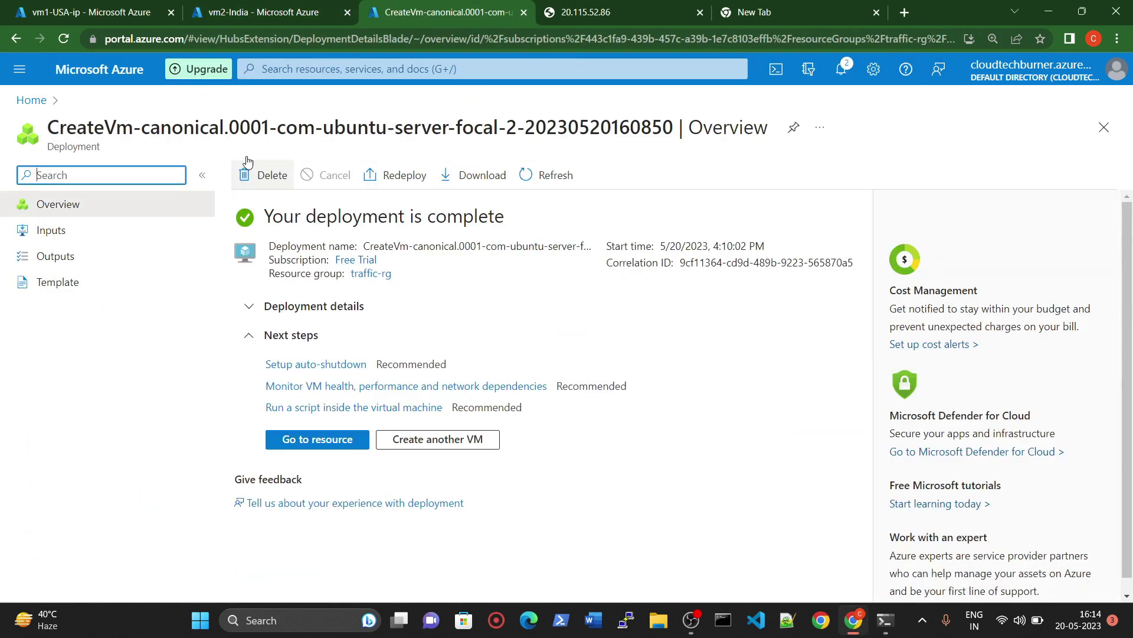
click(131, 71)
click(215, 6)
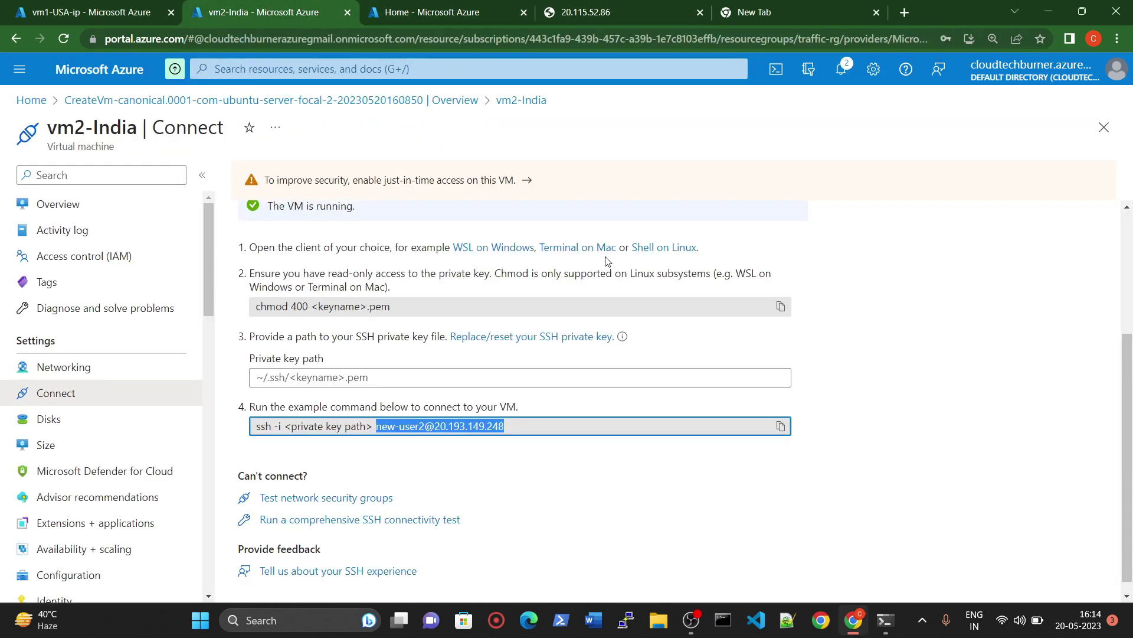
mouse_move(885, 620)
click(919, 542)
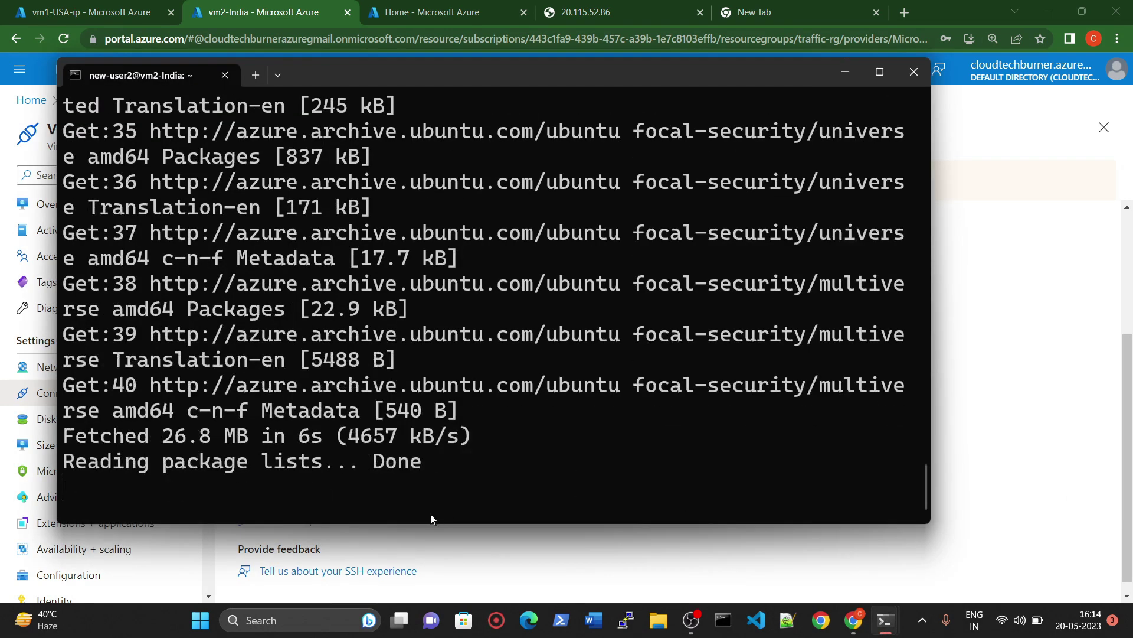
key(ctrl+l)
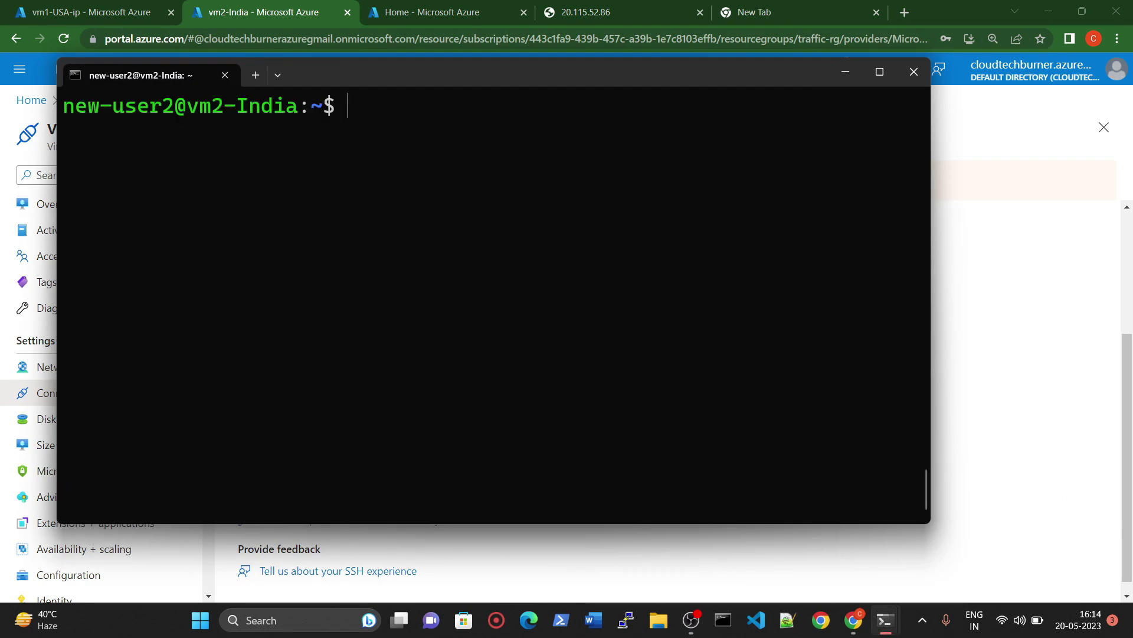
text(sudo apt)
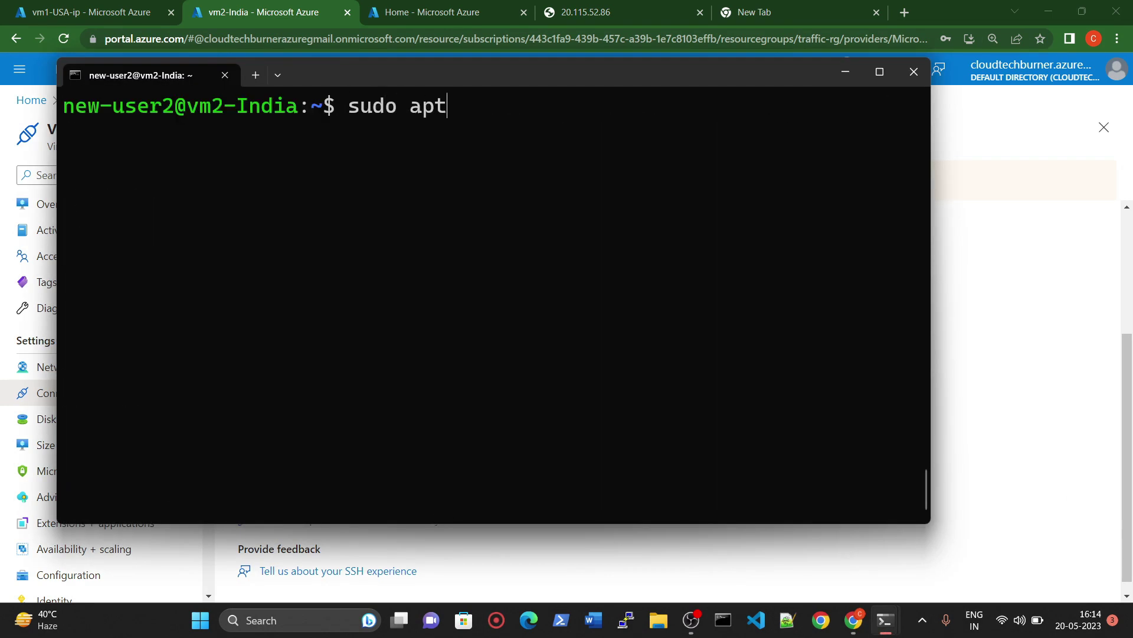
text(-get instal)
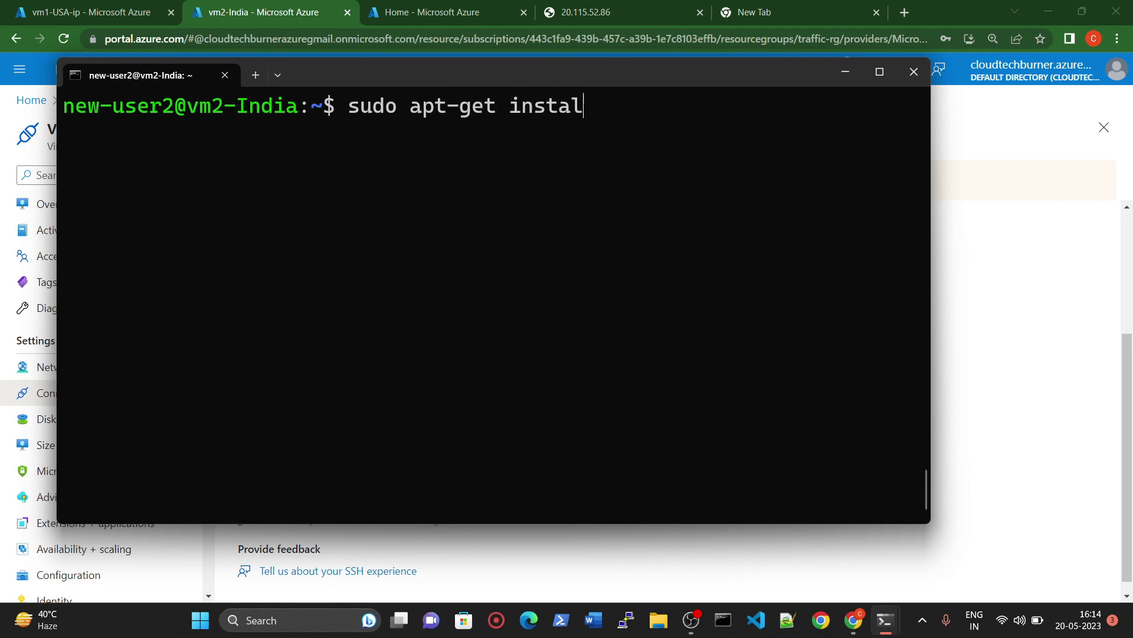
text(l apache2)
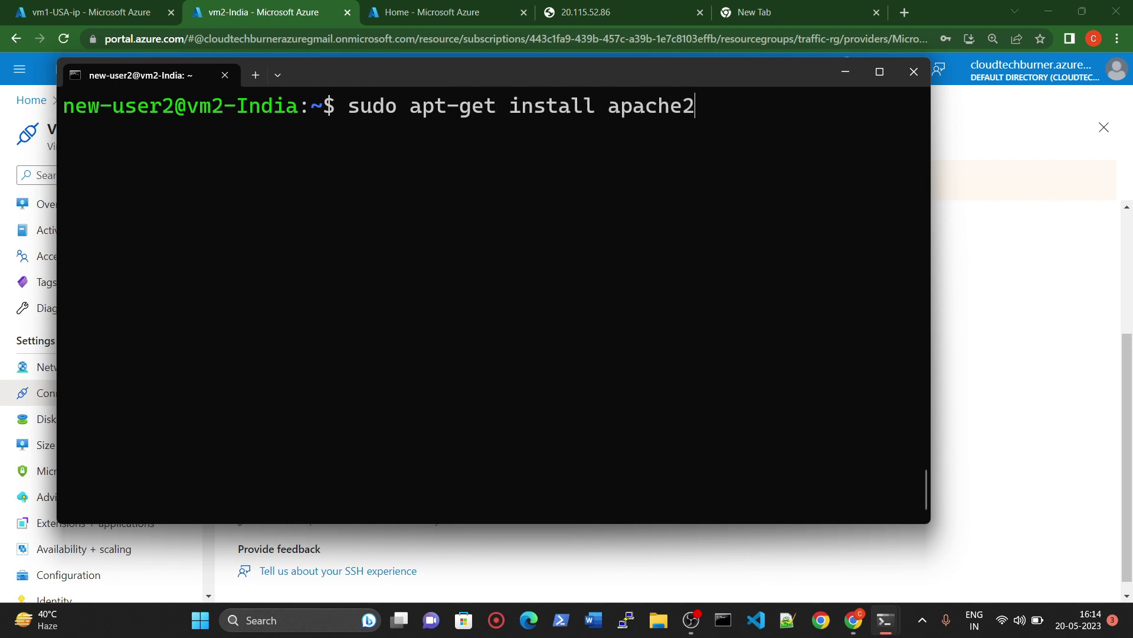
text( -y)
key(Return)
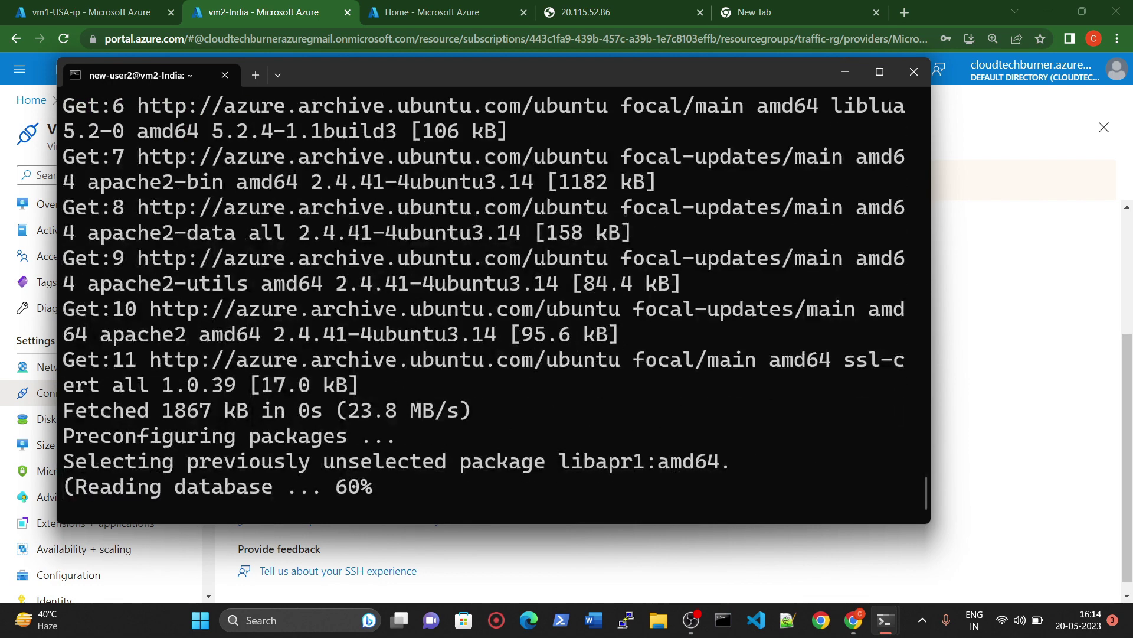
click(424, 12)
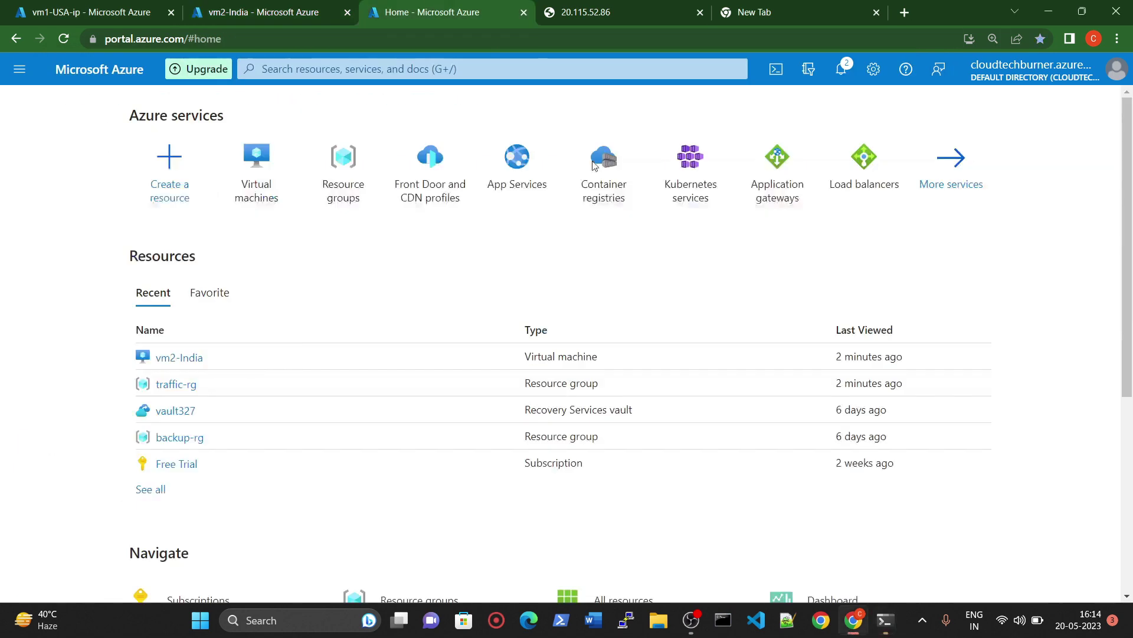
Step: Return the portal to the Virtual machines list and bring the vm2-India terminal forward
click(248, 11)
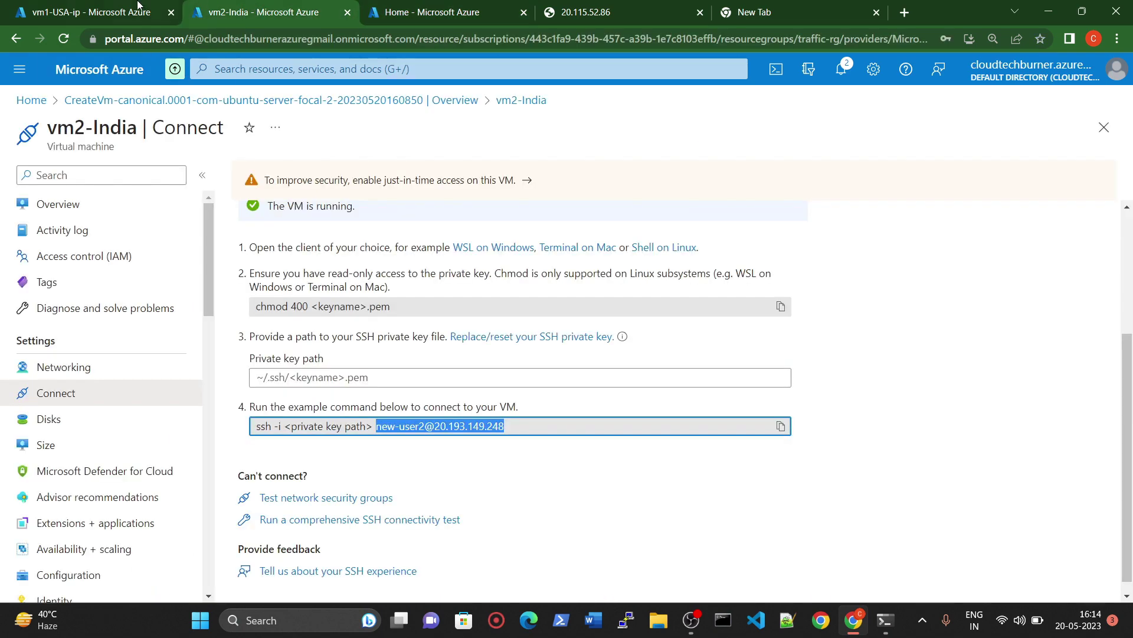
click(103, 9)
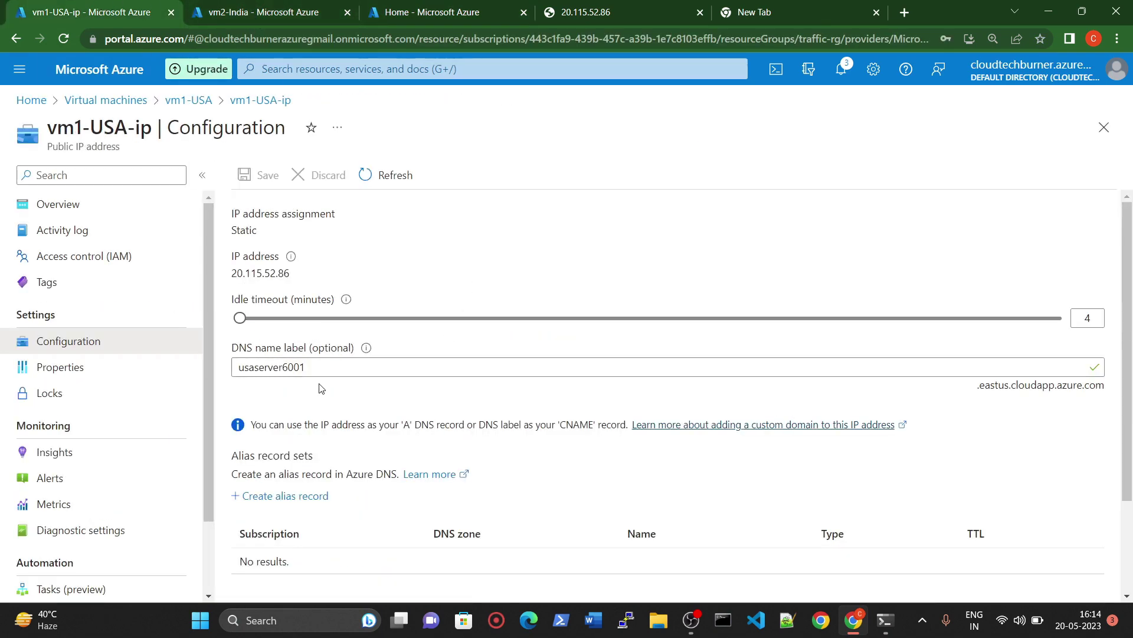
click(139, 101)
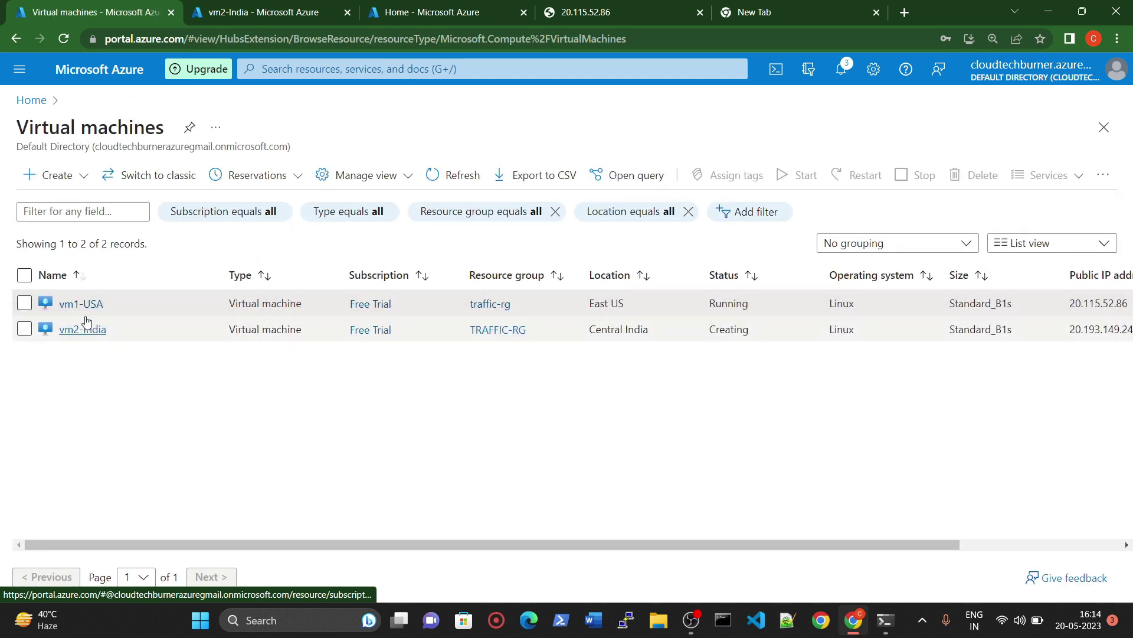
mouse_move(80, 331)
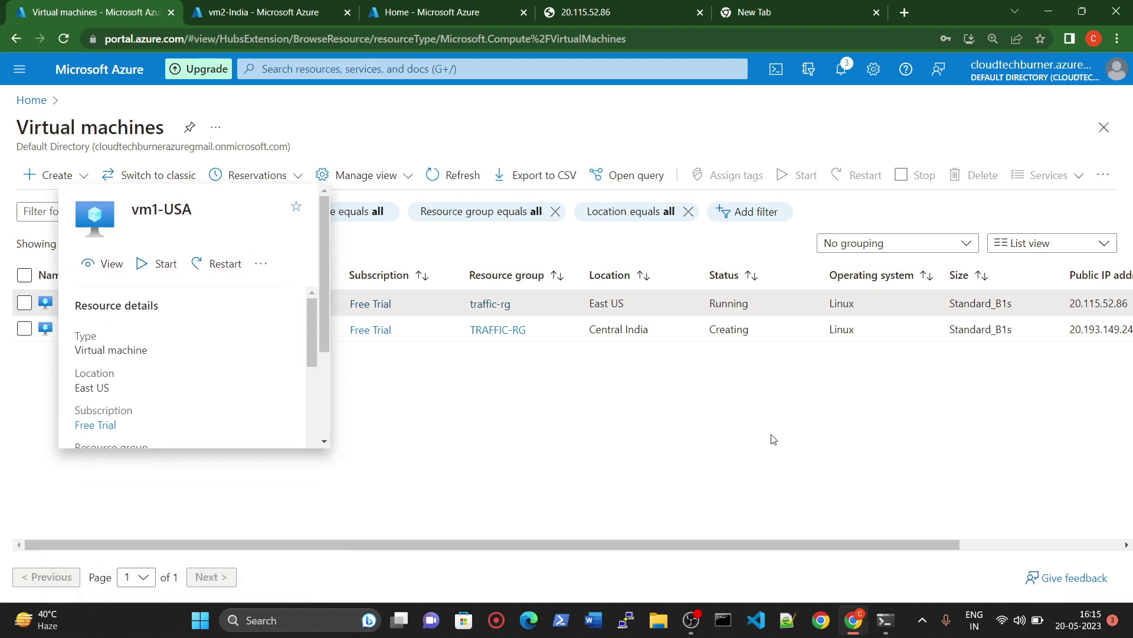
mouse_move(885, 620)
click(731, 501)
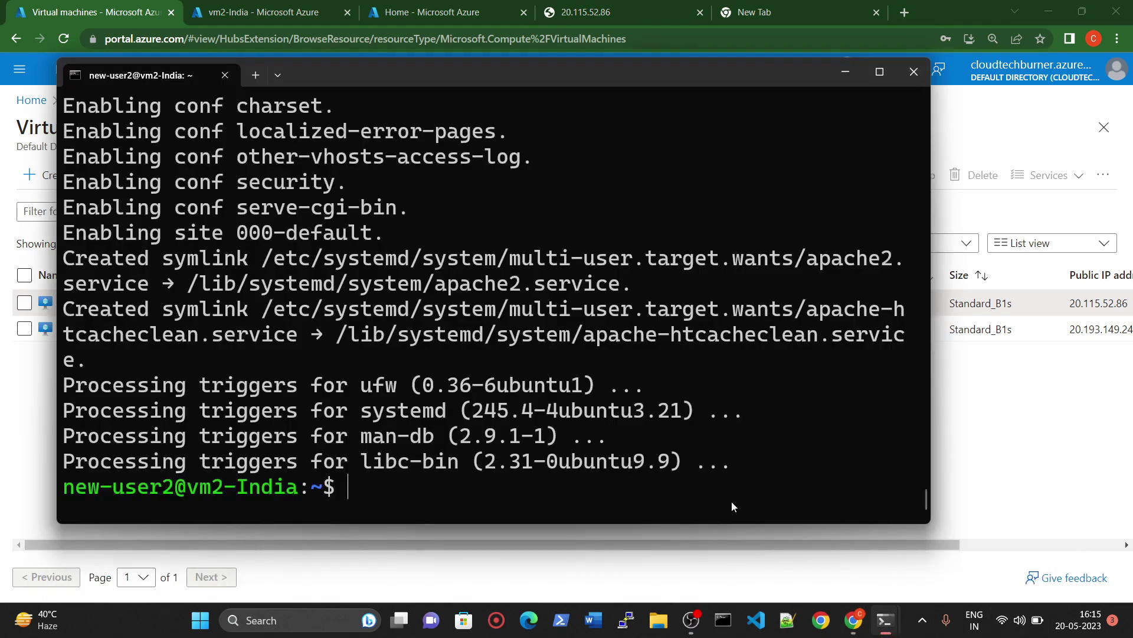
Step: Change into /var/www/html and list its files
key(ctrl+l)
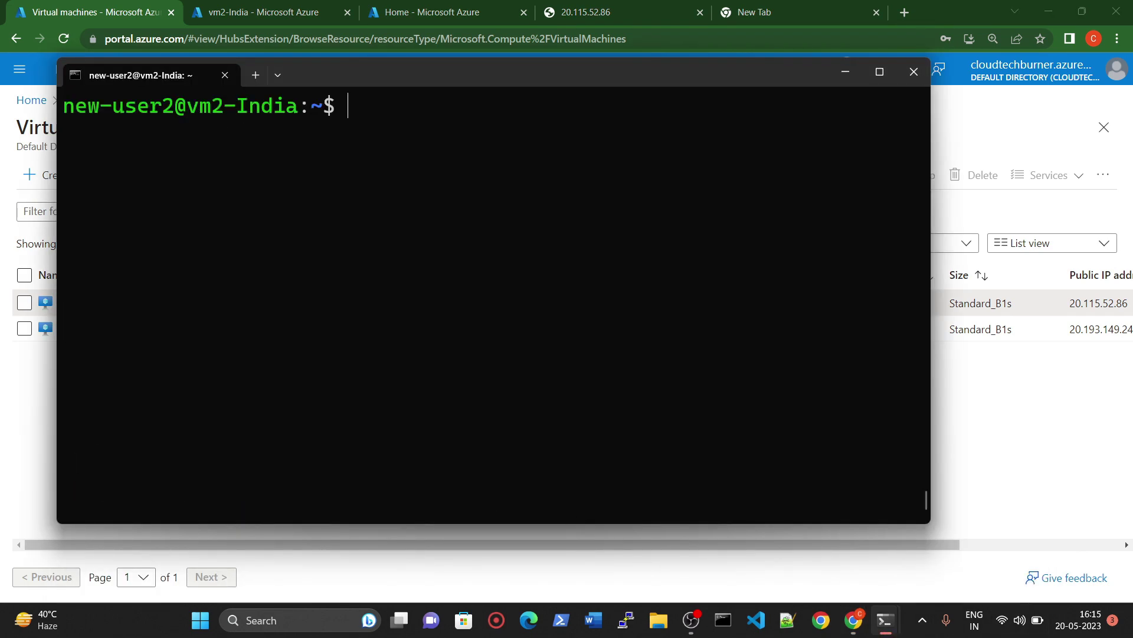
text(cd /var/www/html/)
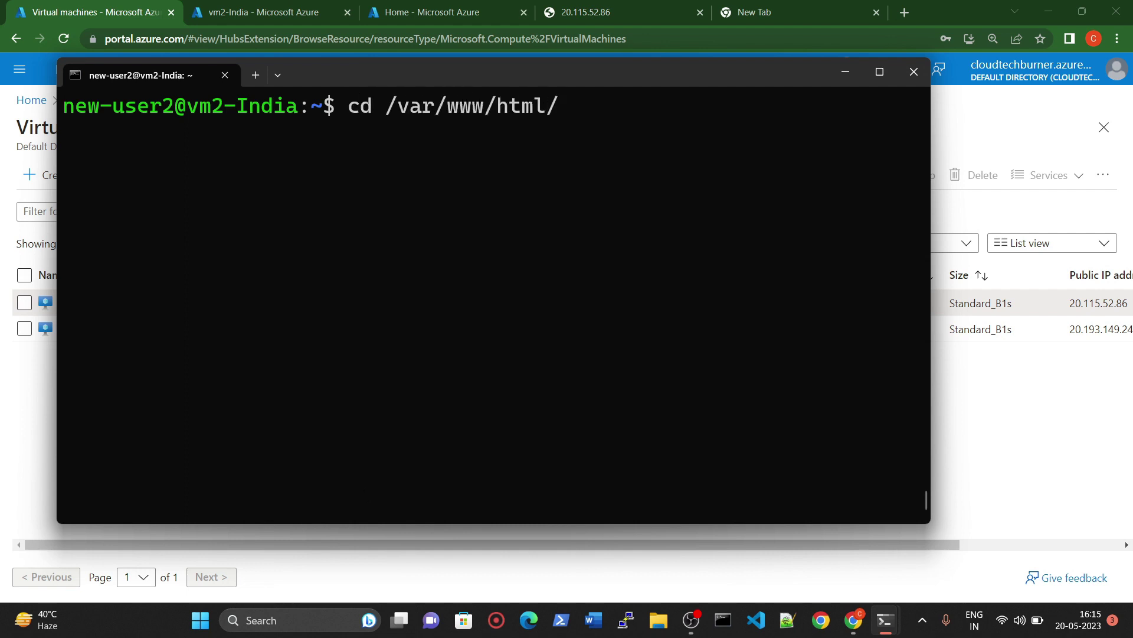
key(BackSpace)
key(Return)
text(ls)
key(Return)
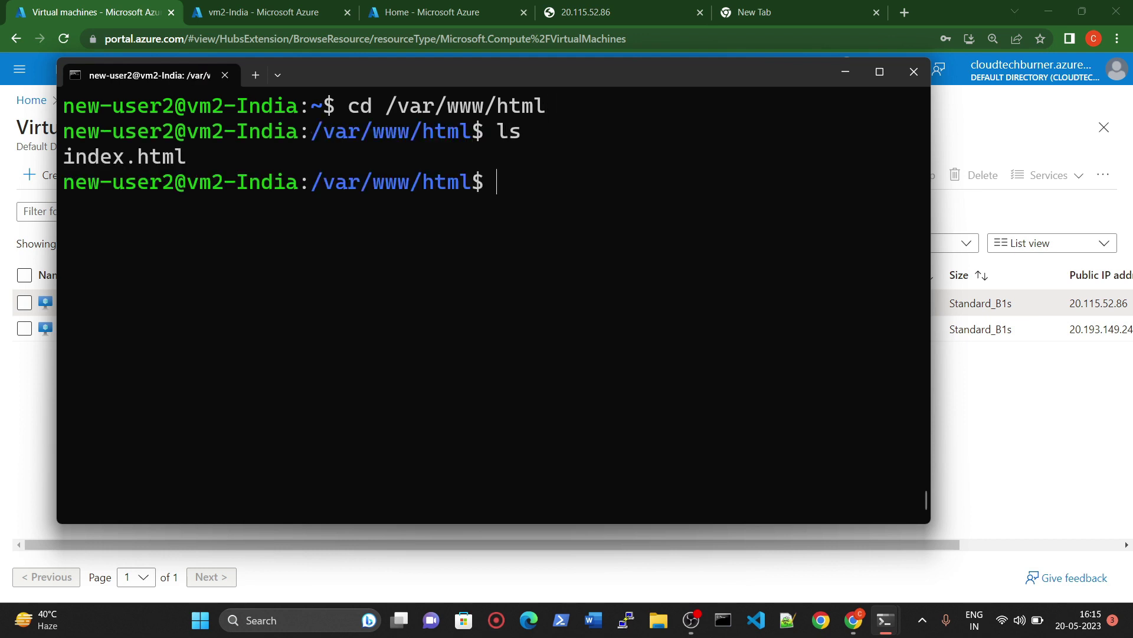
Step: Delete the default index.html with sudo rm index.html
text(sudo na)
key(BackSpace)
key(BackSpace)
text(rm indezx.)
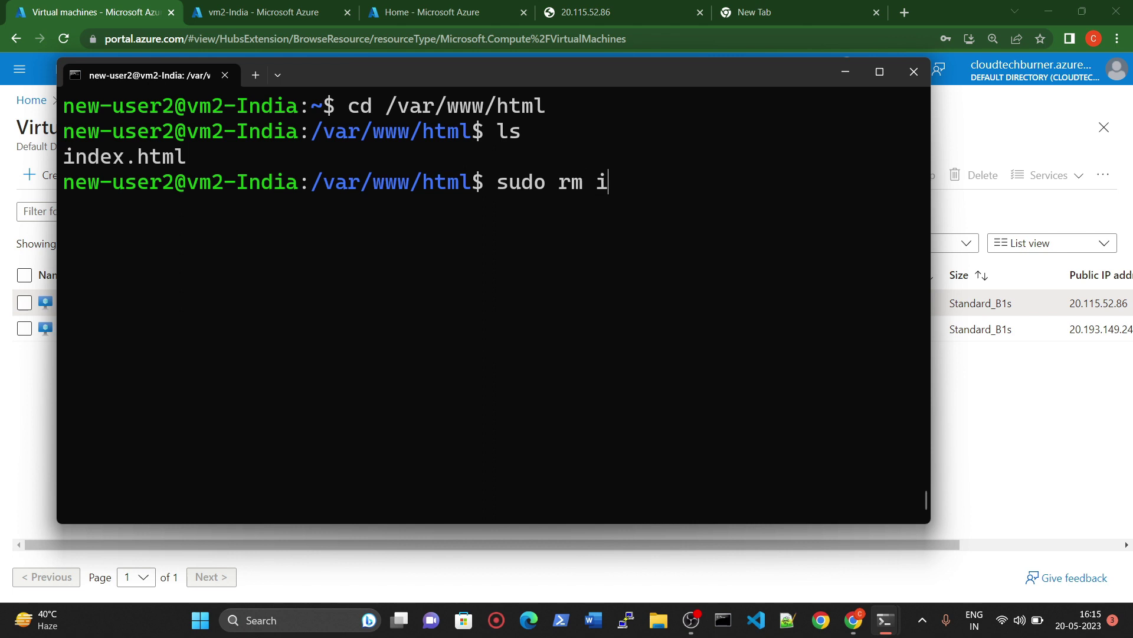
key(BackSpace)
key(BackSpace)
text(.html\)
key(Return)
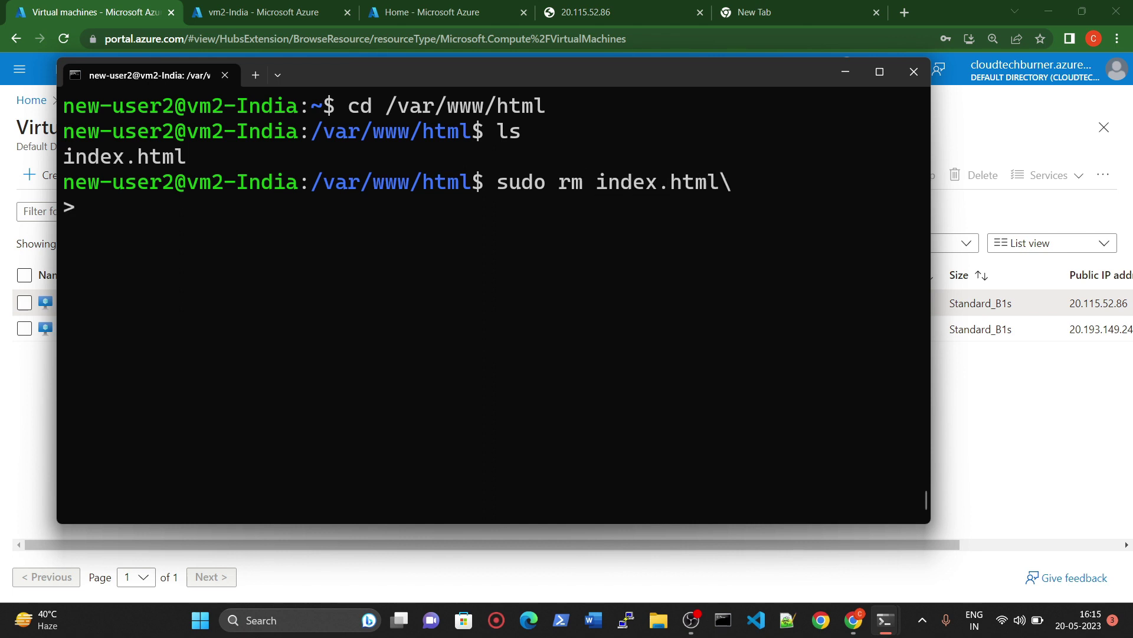
key(ctrl+c)
key(Up)
key(BackSpace)
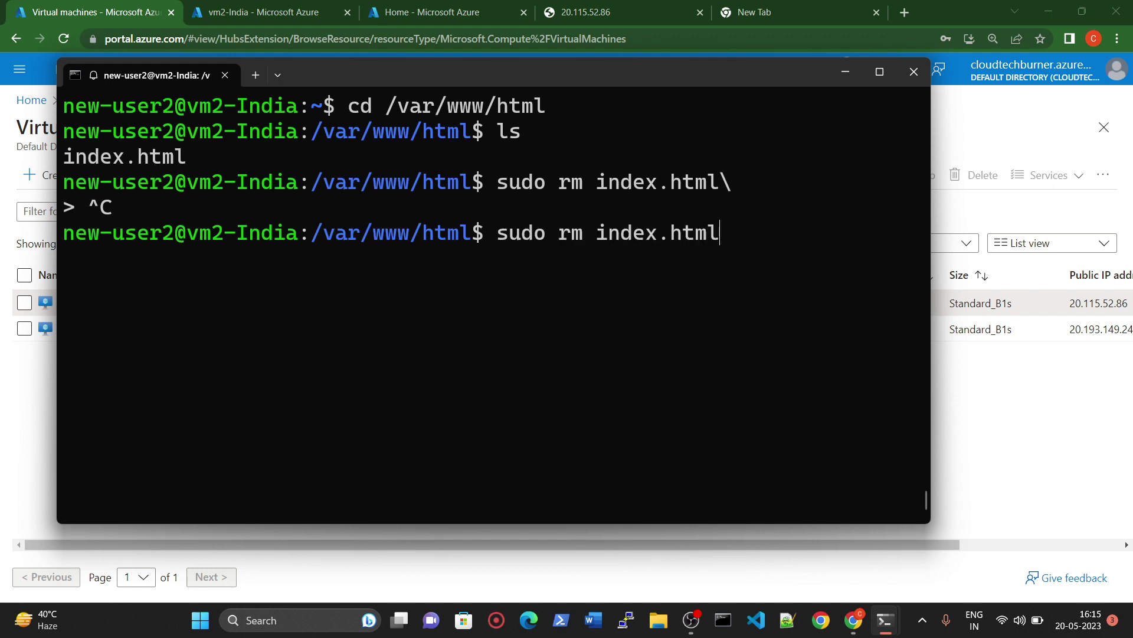
key(Return)
Step: Create index.html reading 'This is INDIAN version' in nano, save it, and minimize the terminal
text(sudo )
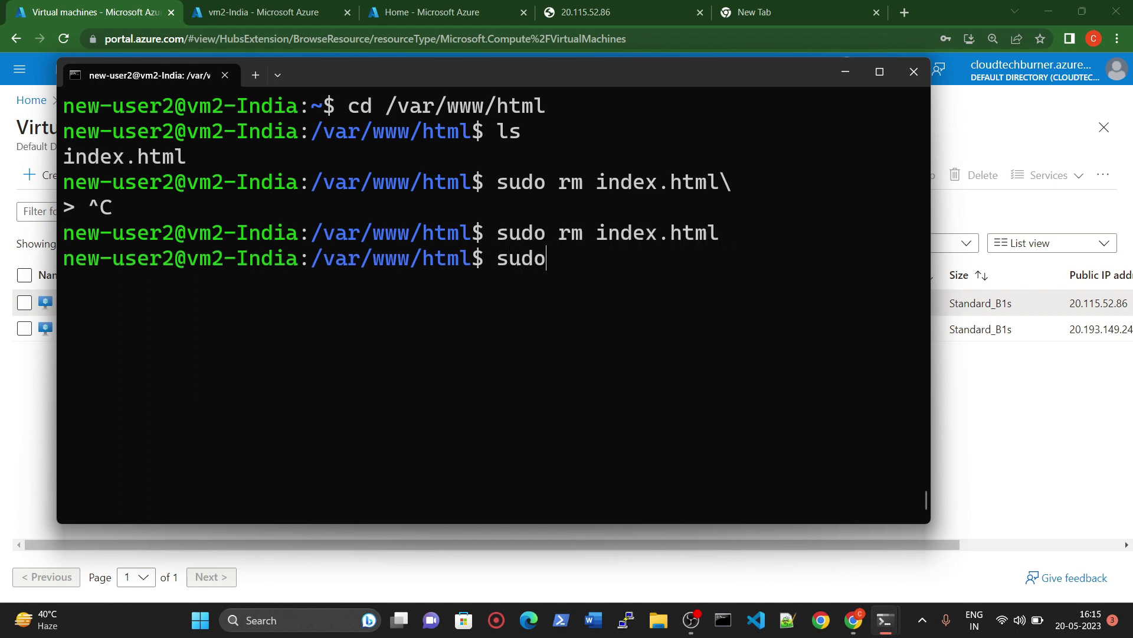
text(nano index.tj)
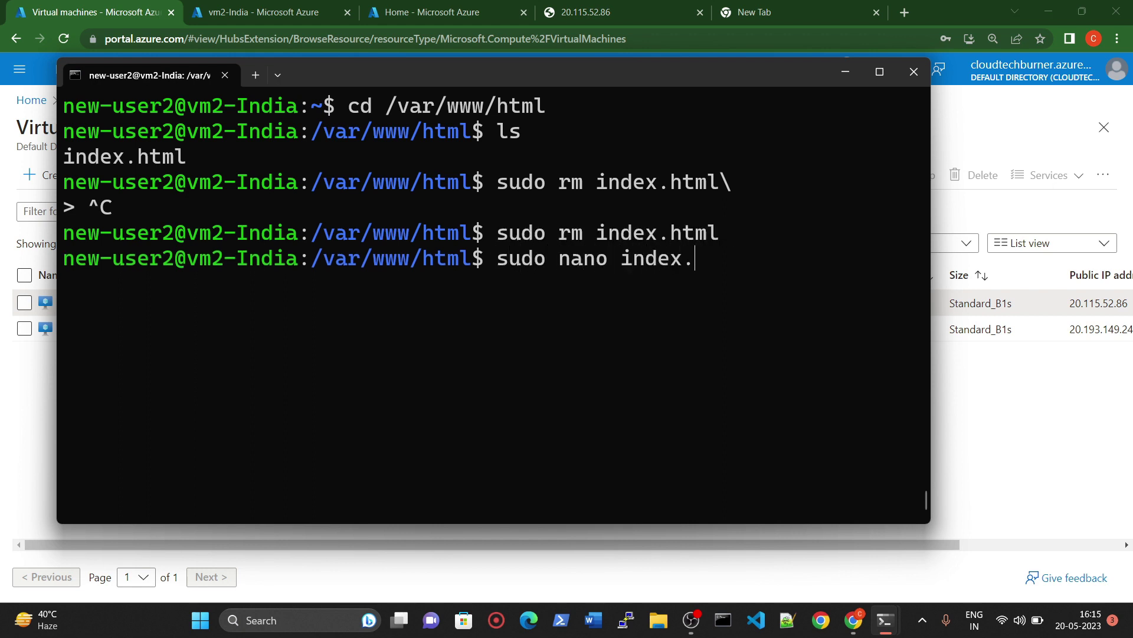
key(BackSpace)
key(BackSpace)
text(html)
key(Return)
text(This i)
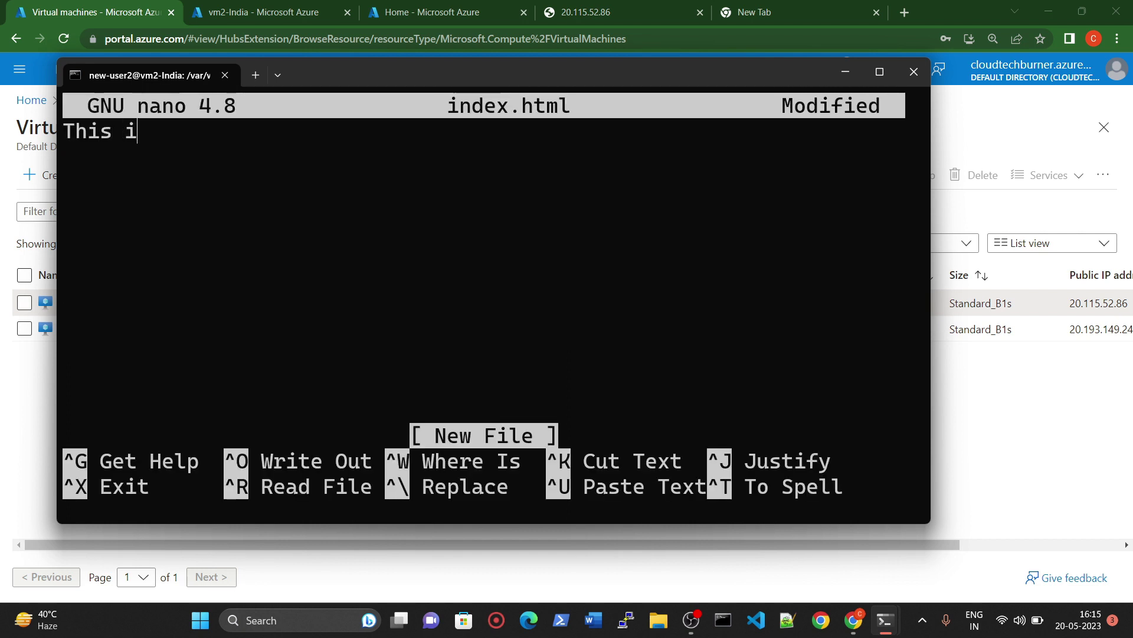
text(s INDIAN )
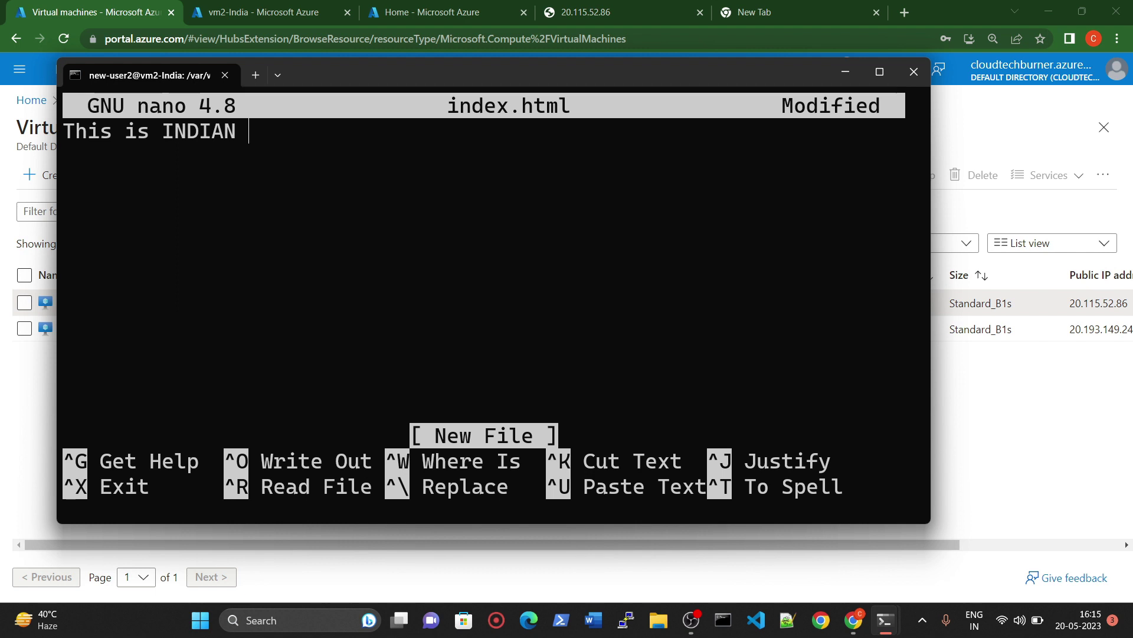
text(version)
key(ctrl+o)
key(Return)
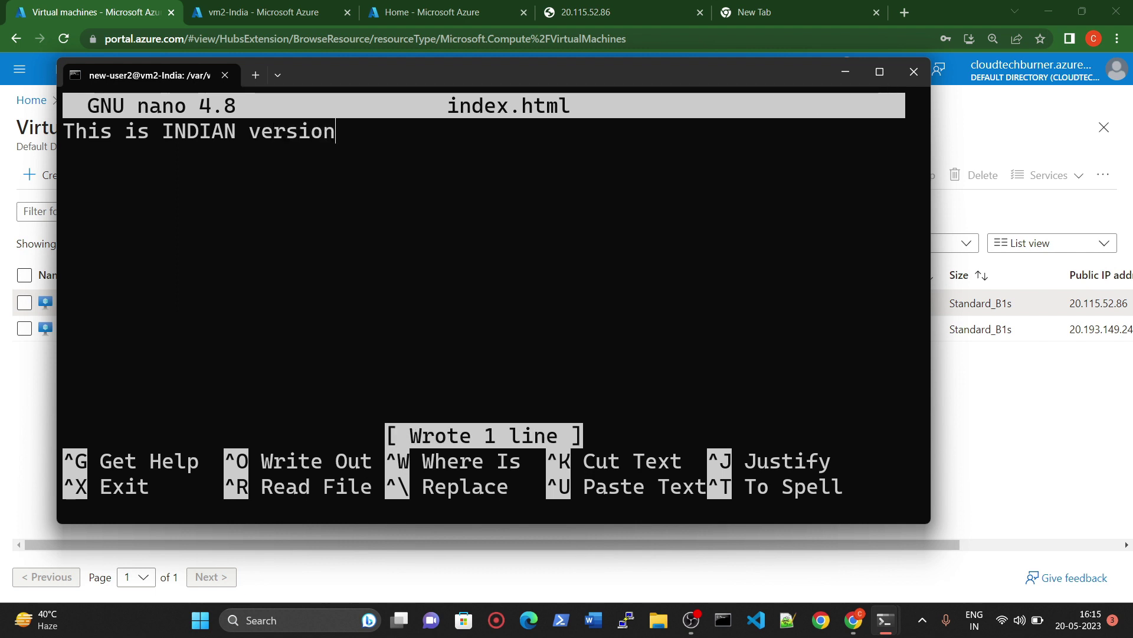
key(ctrl+x)
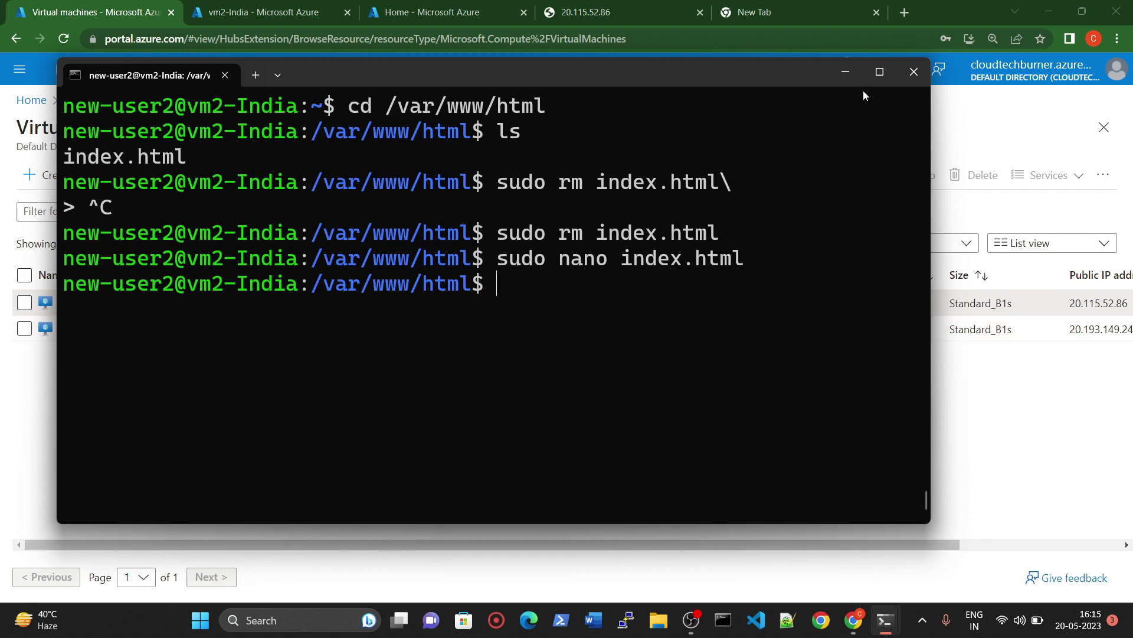
click(845, 71)
Step: Enter DNS name label indianserver6001 on vm2-India-ip and save it
click(89, 329)
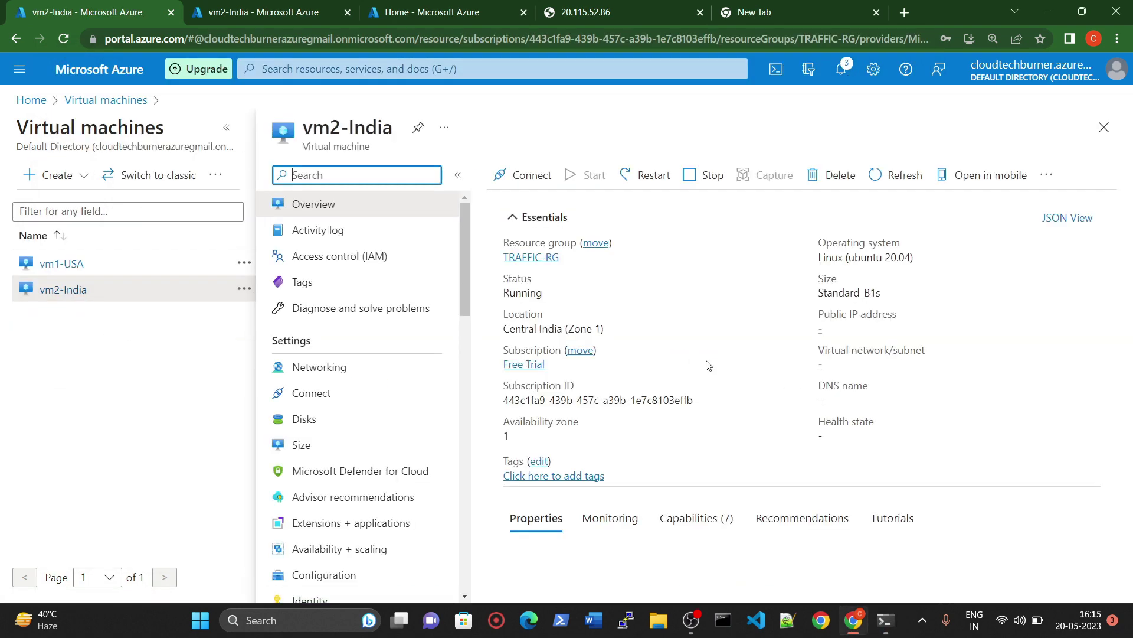
click(834, 401)
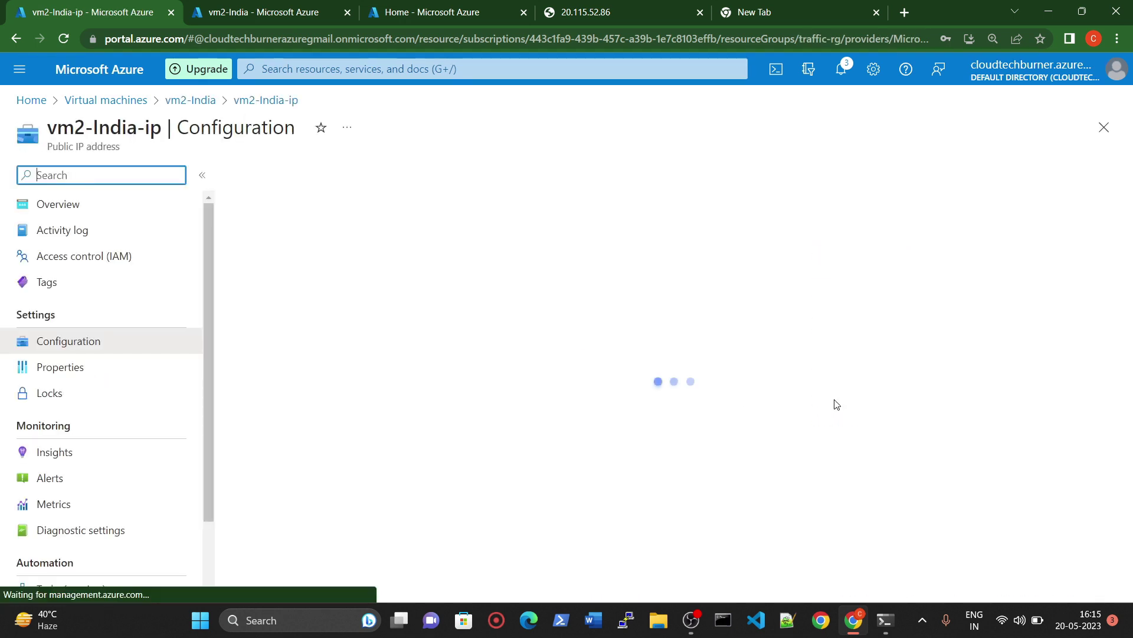
click(290, 368)
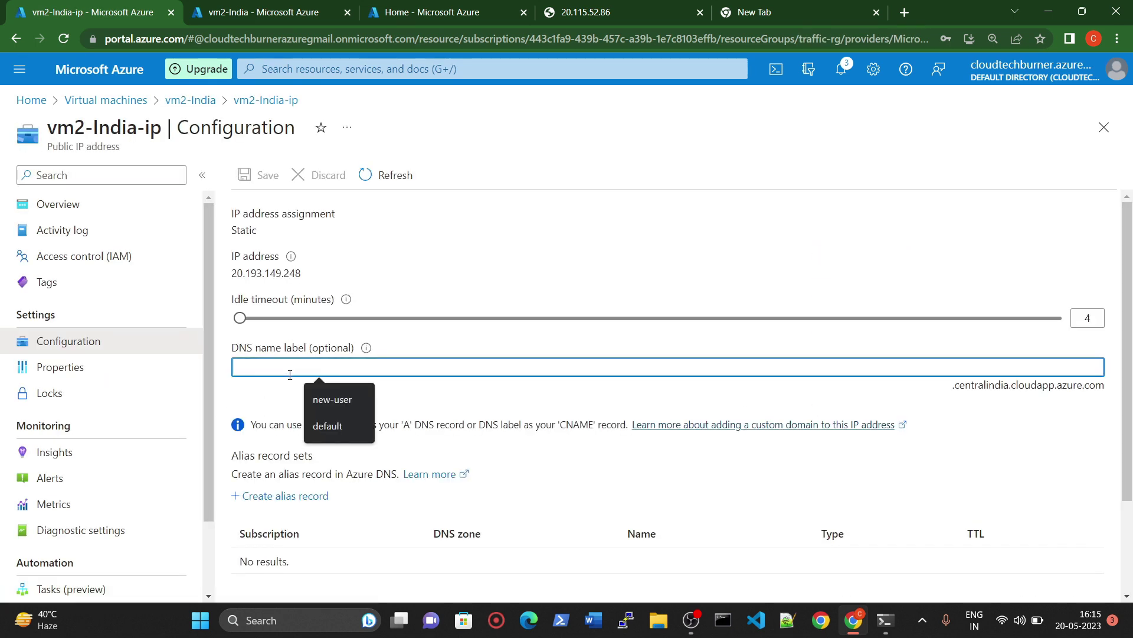
text(indiansre)
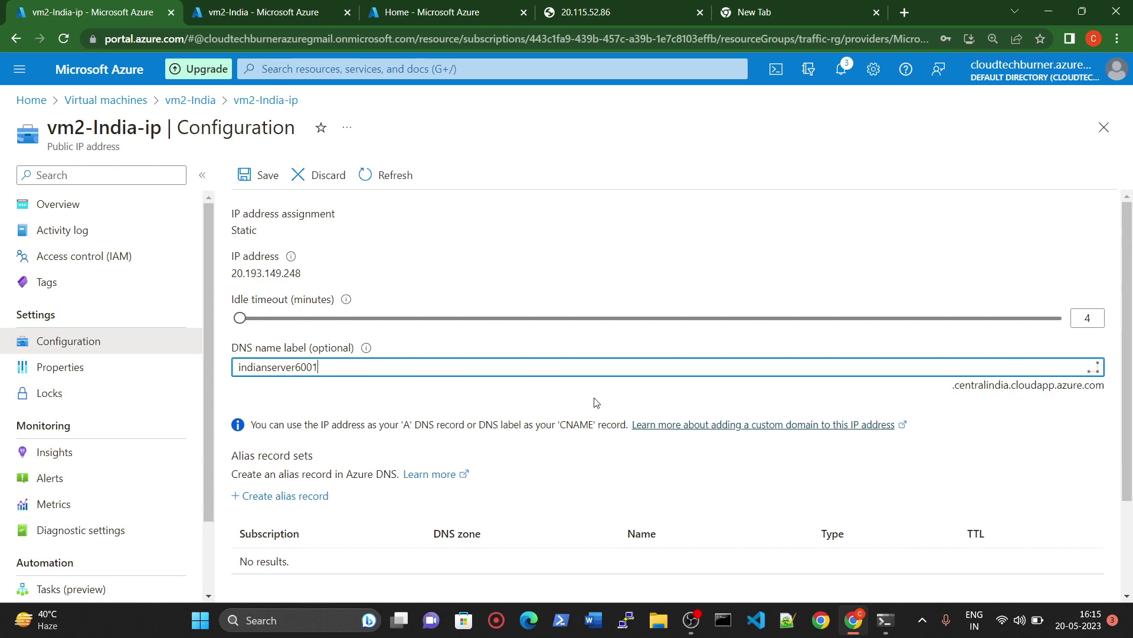
scroll(379, 398, down, 2)
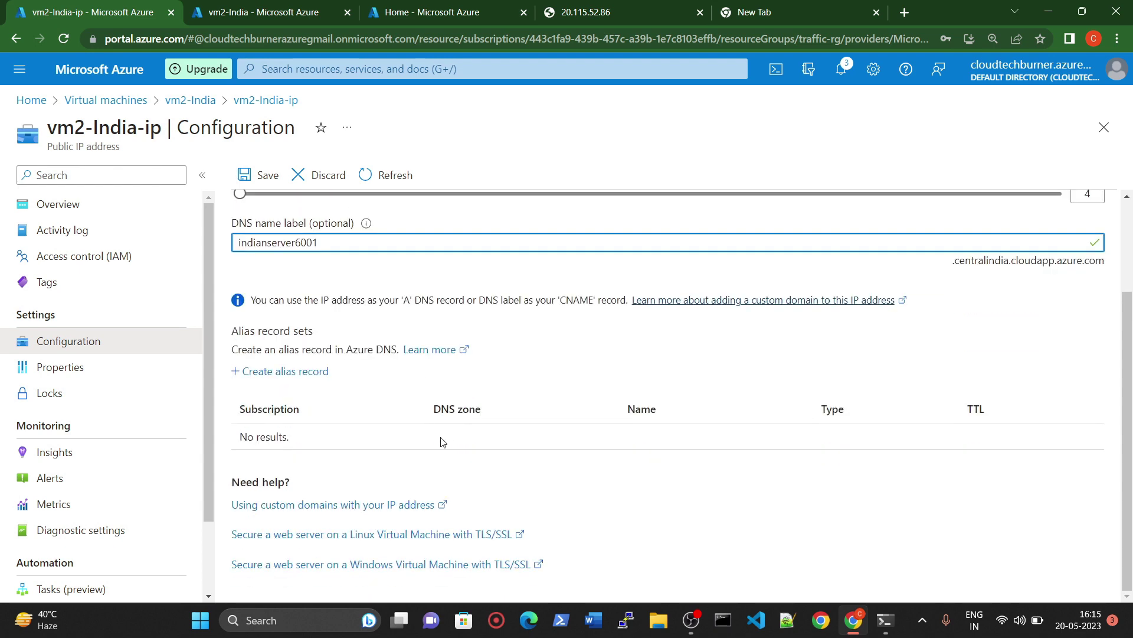
scroll(311, 316, up, 2)
click(263, 173)
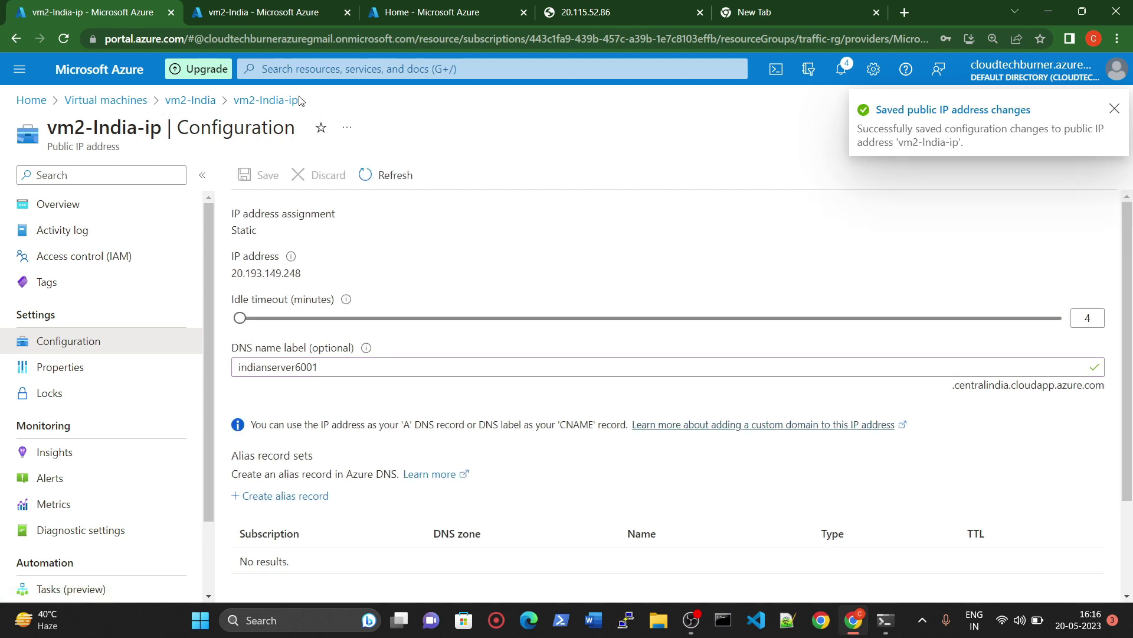
click(109, 100)
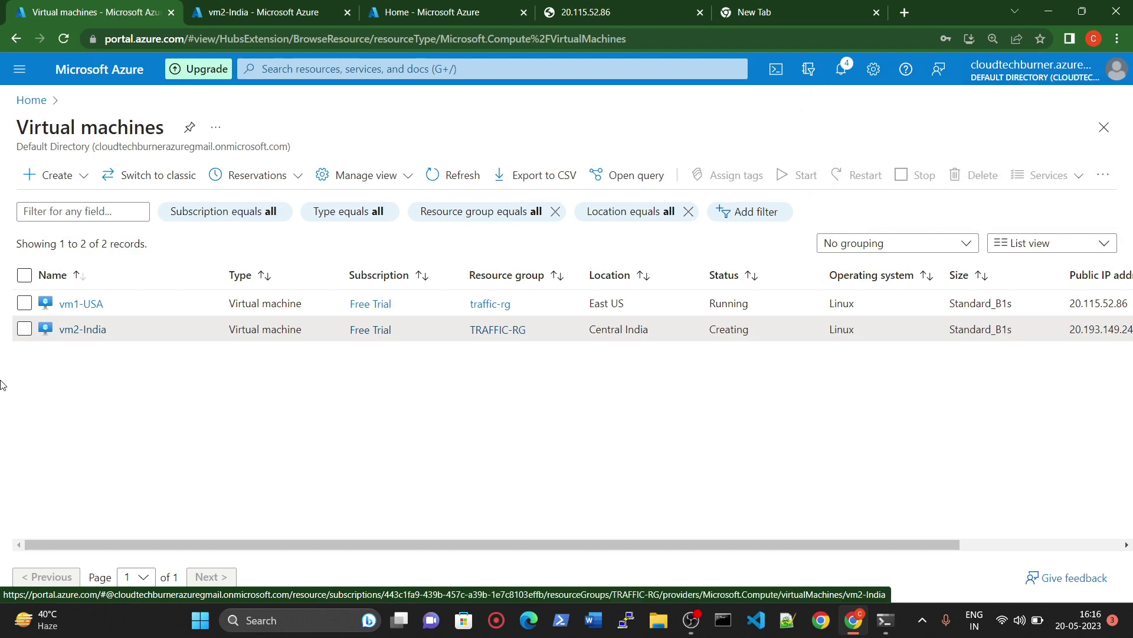
Step: Close the vm2-India connection tab and return to the virtual machines list
click(236, 8)
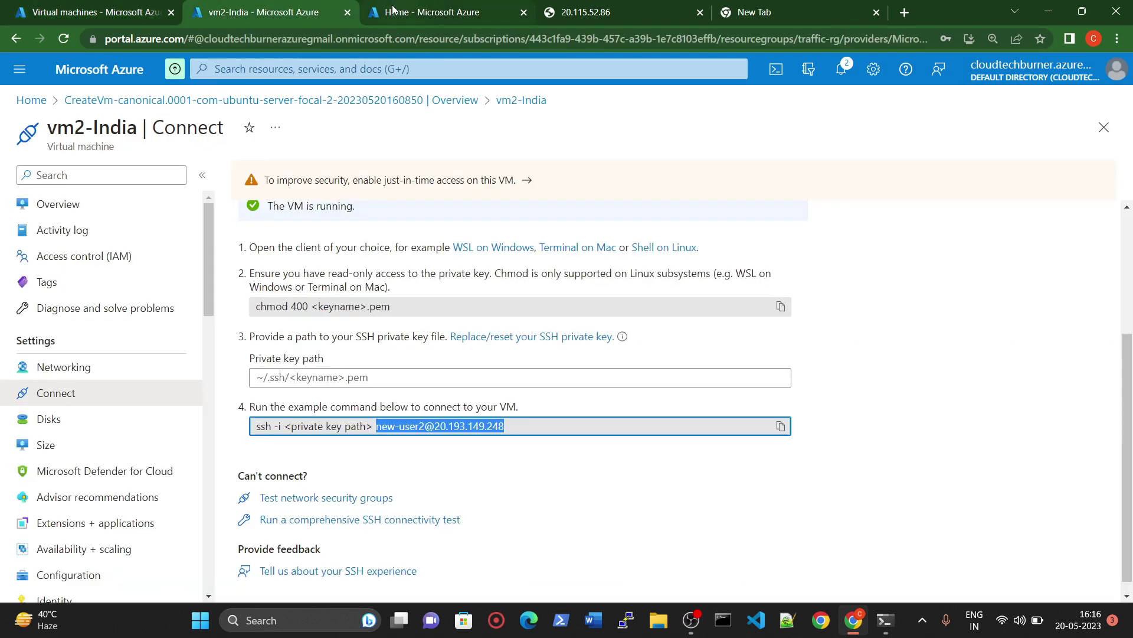
click(349, 13)
click(446, 9)
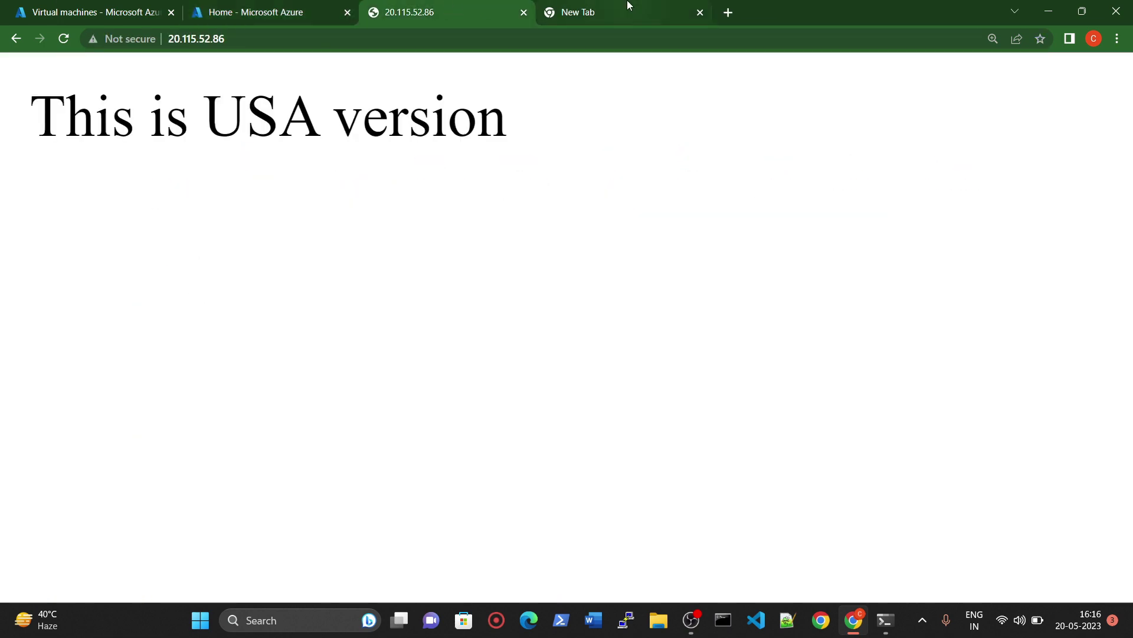
click(626, 7)
click(135, 8)
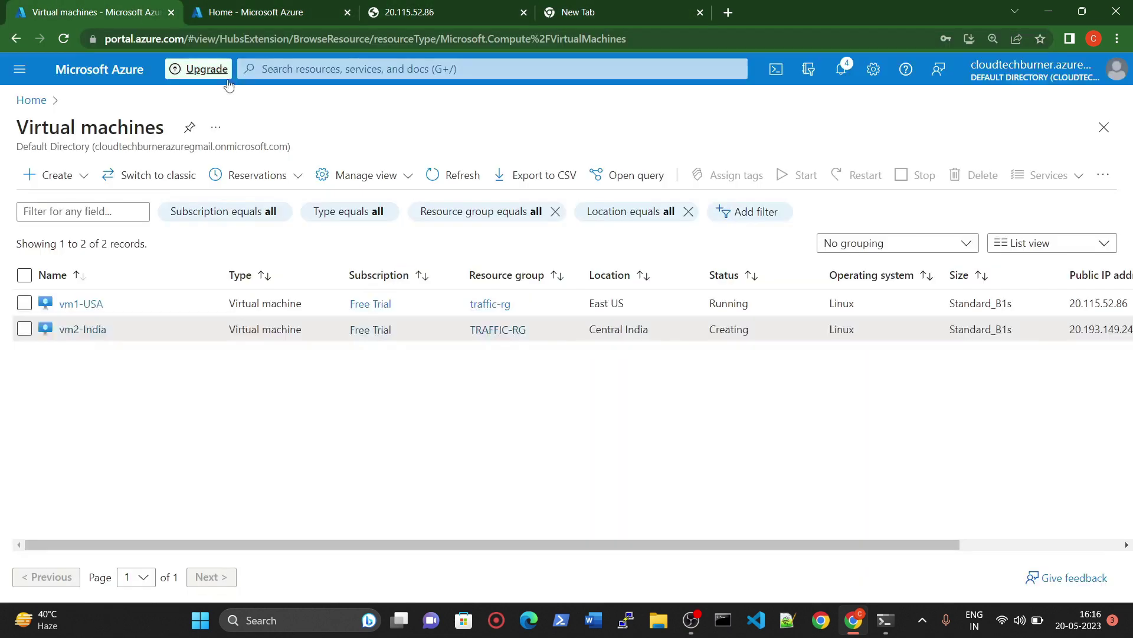
Step: Load vm2-India's public IP 20.193.149.248 in the new tab, showing 'This is INDIAN version'
click(93, 331)
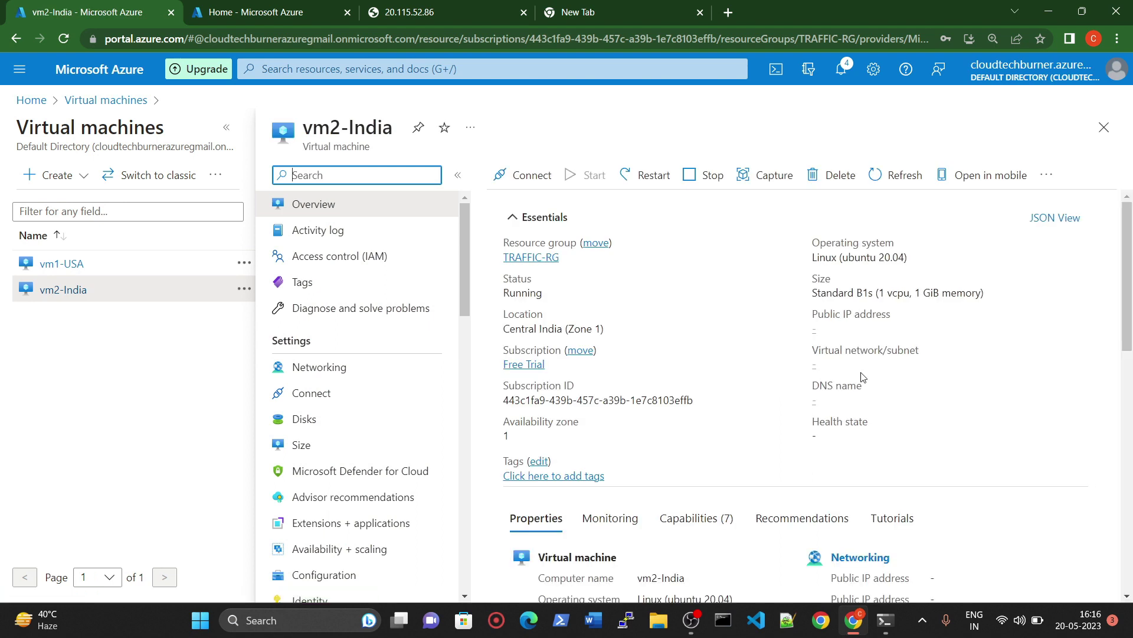
click(891, 329)
click(593, 13)
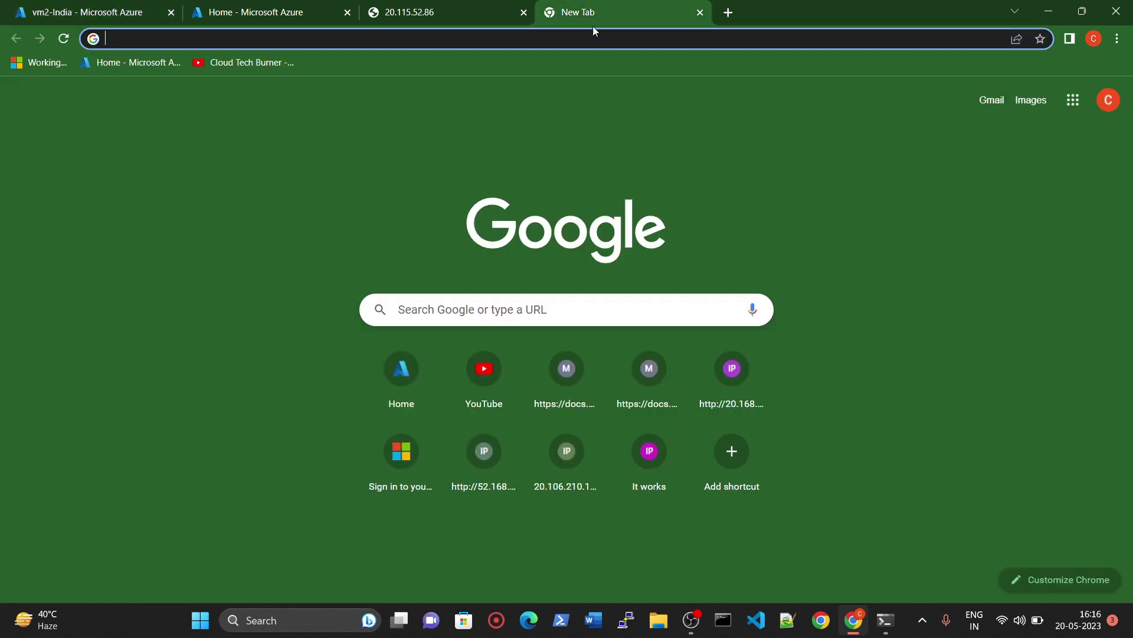
click(587, 37)
key(ctrl+v)
key(Return)
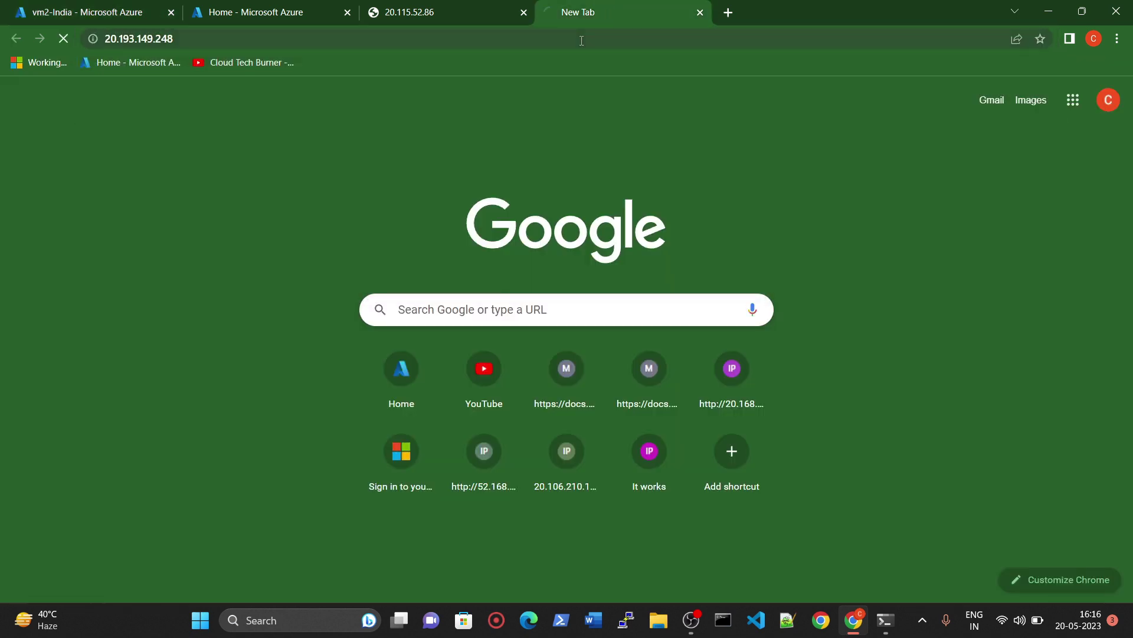
scroll(63, 62, up, 9)
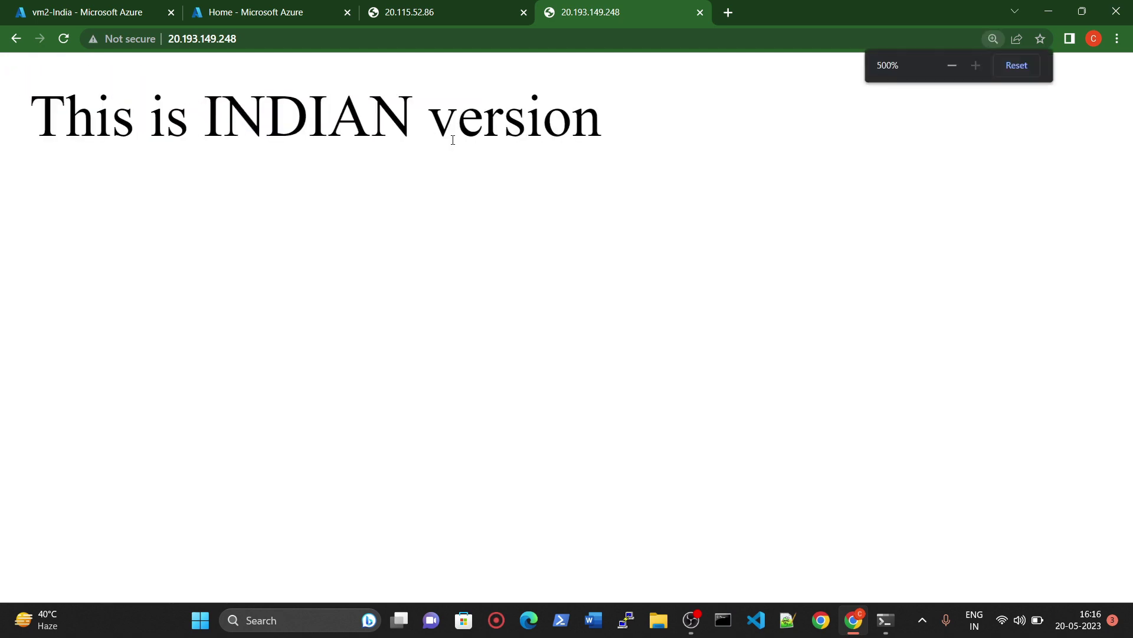
click(308, 6)
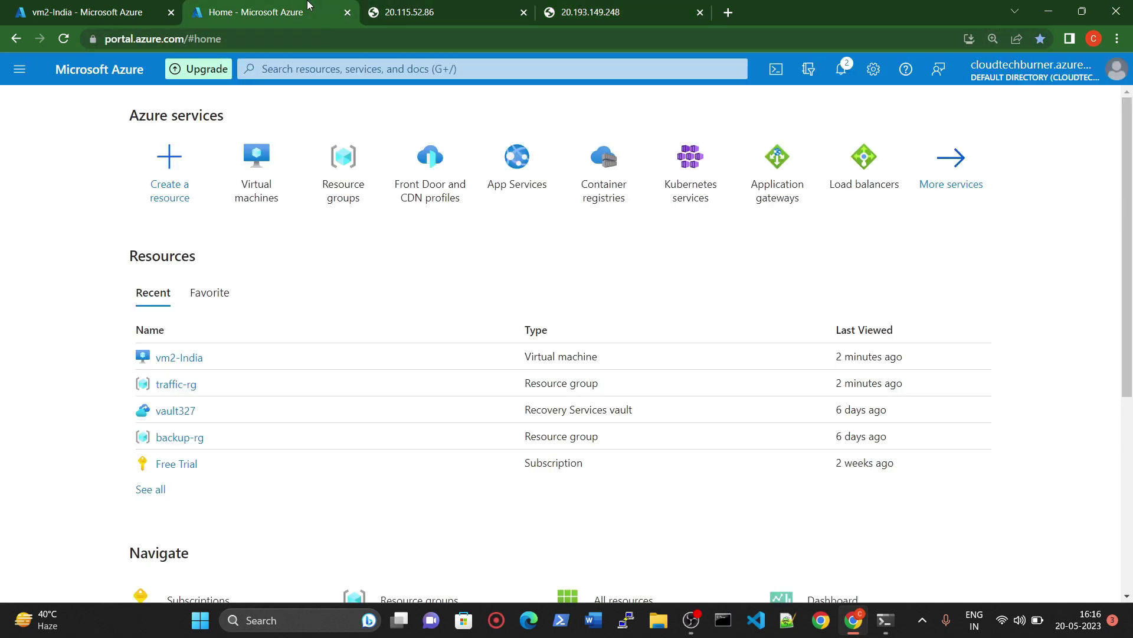
Step: Search the portal for 'traffic' and open Traffic Manager profiles, which is still empty
click(319, 66)
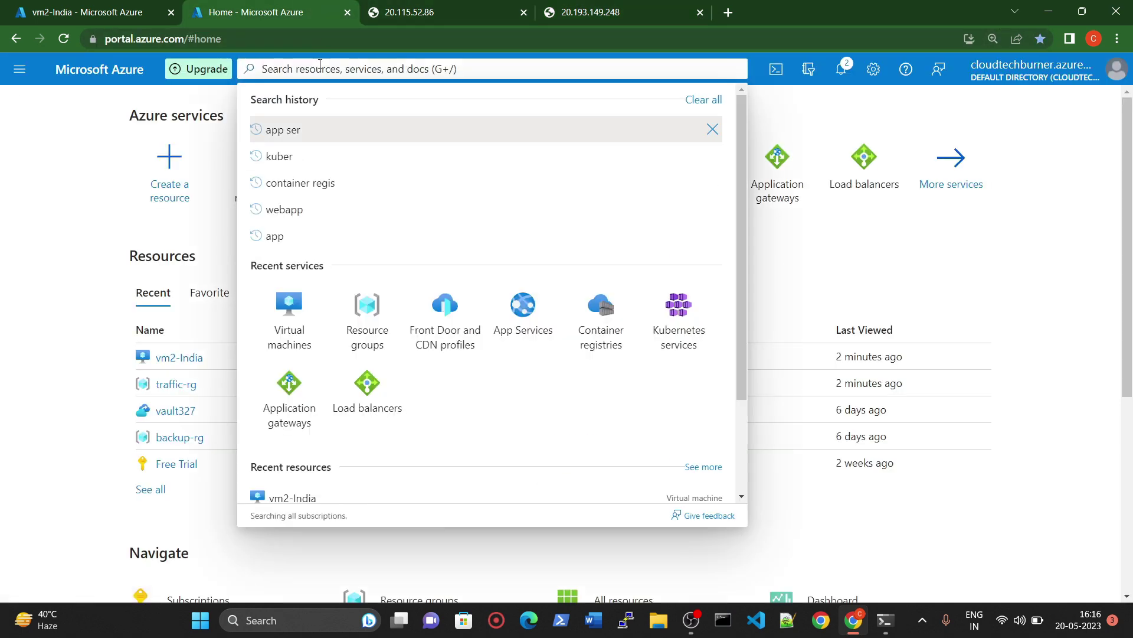
text(traffoc)
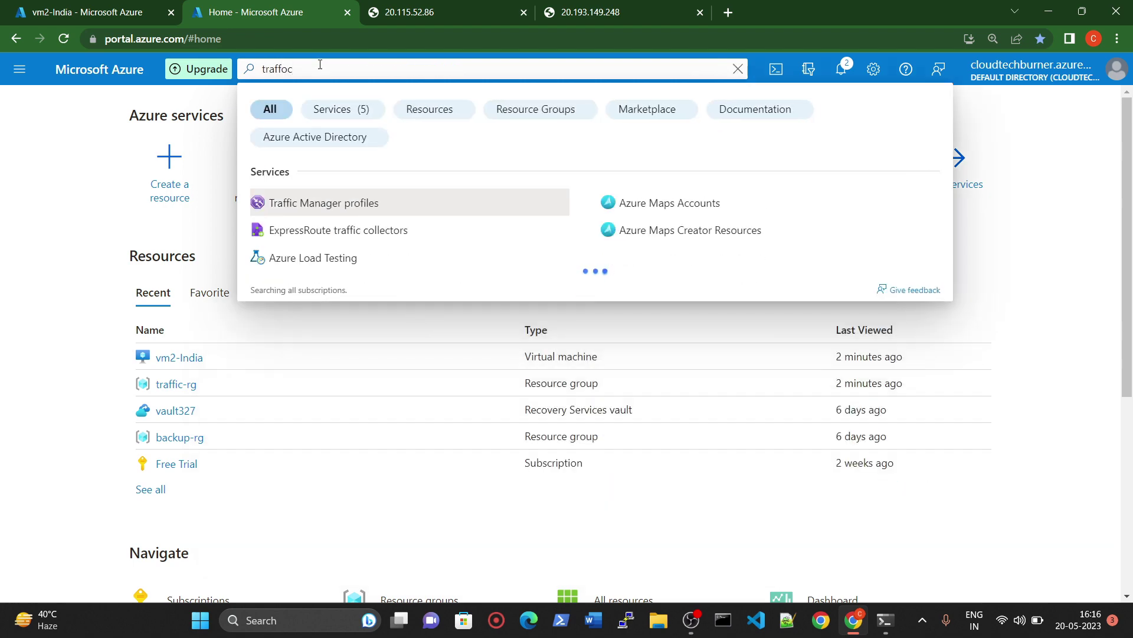
key(BackSpace)
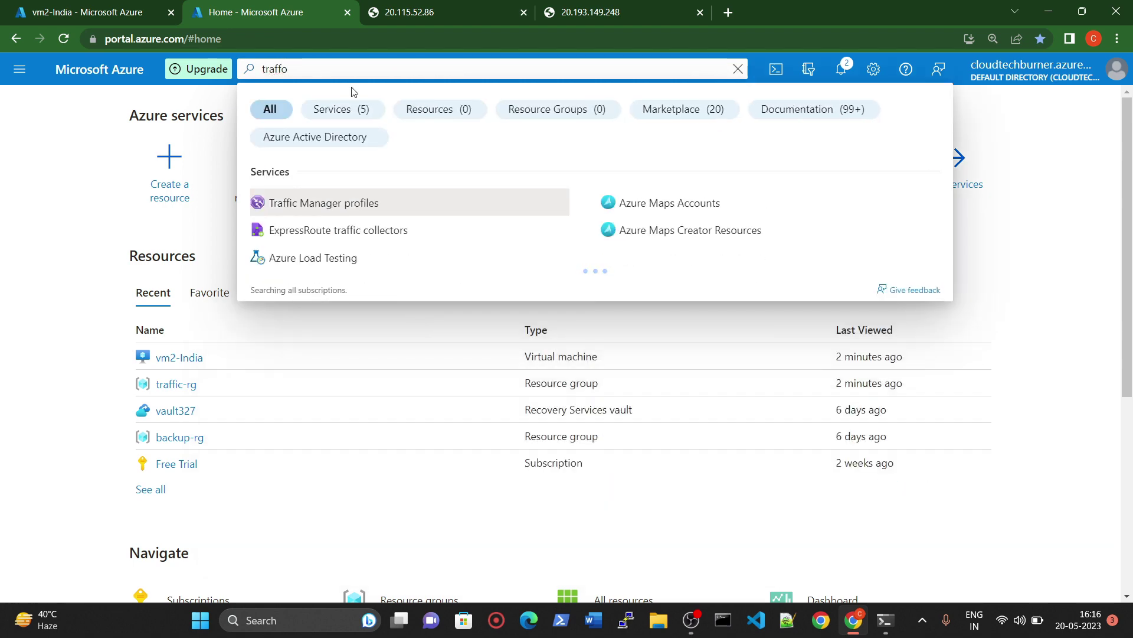
key(BackSpace)
text(ic)
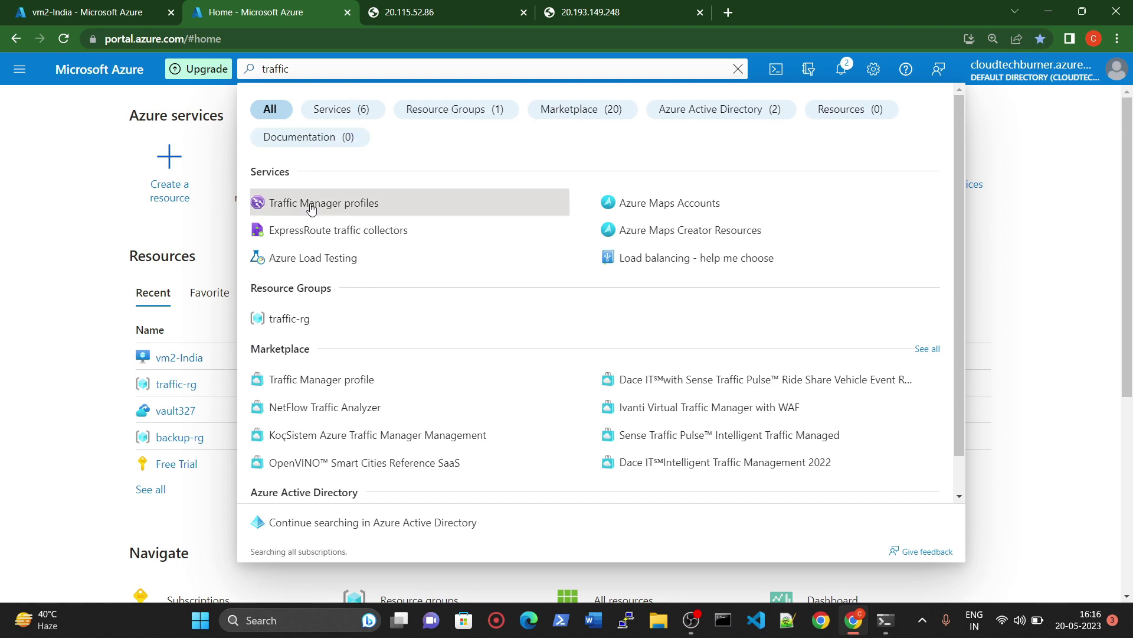
click(354, 205)
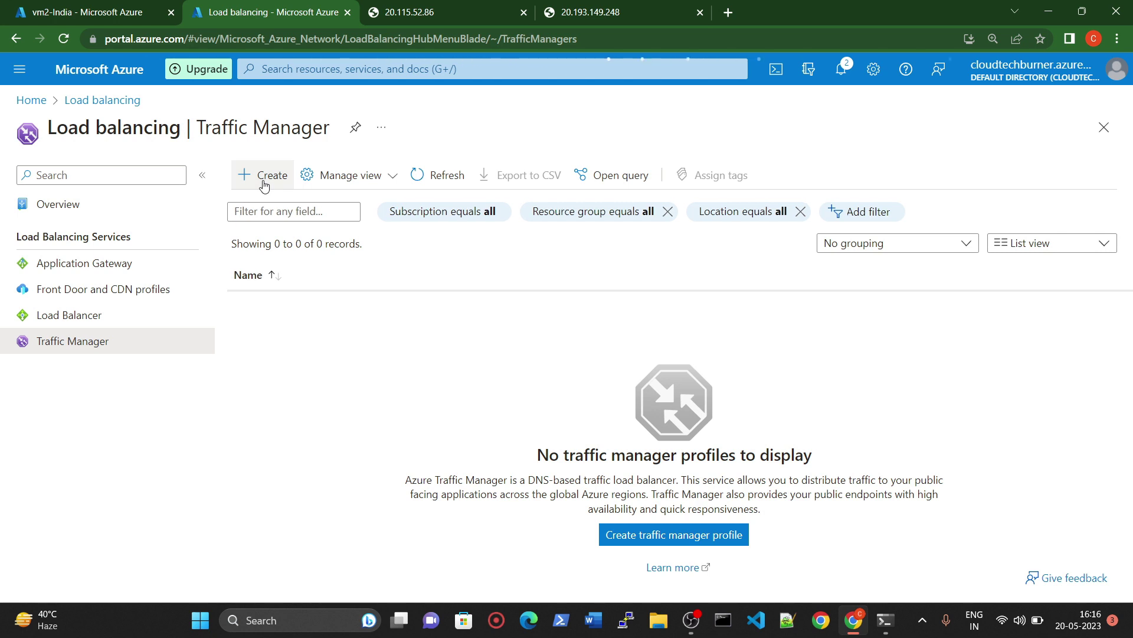
Step: Start a new Traffic Manager profile named module7trafficmanager6001 with Geographic routing
click(264, 186)
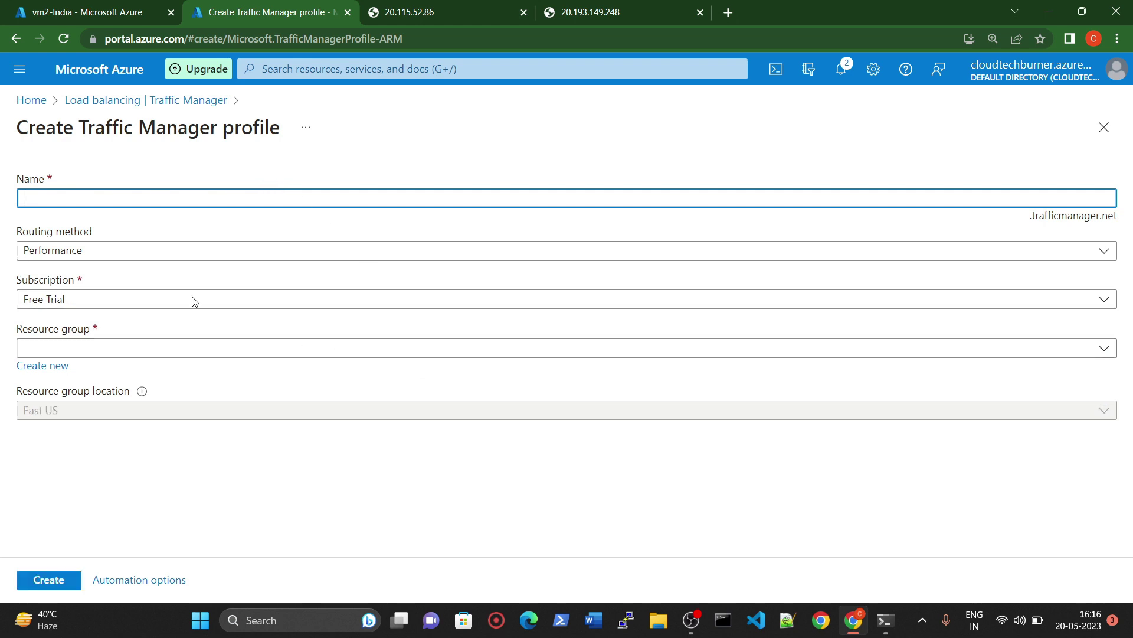
click(117, 198)
text(module7)
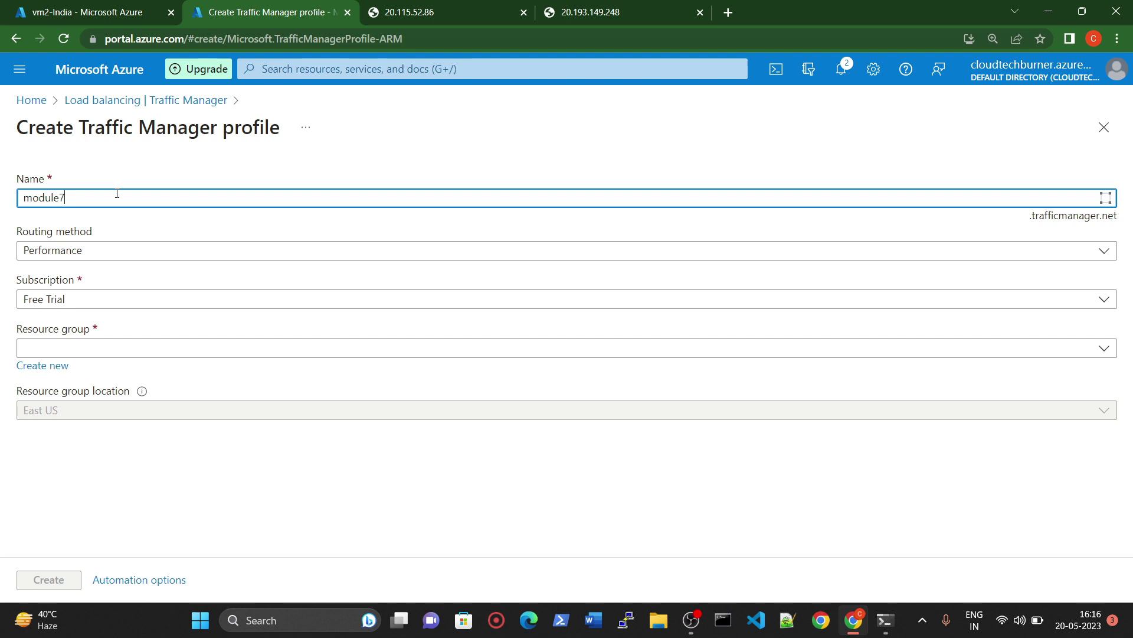
text(trafficmanae)
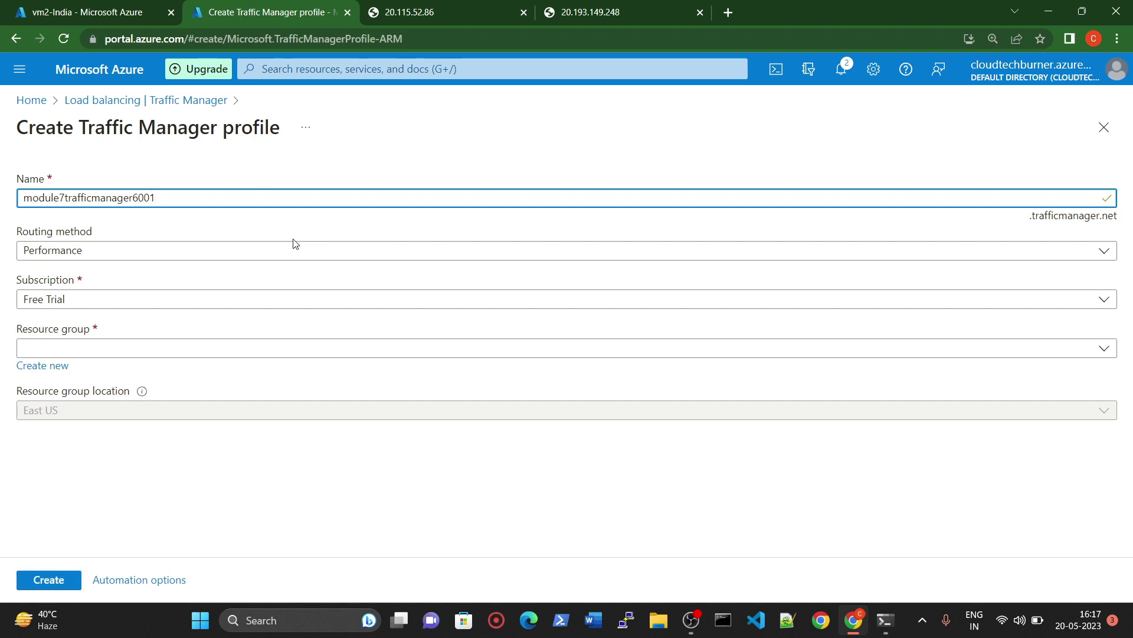
click(117, 252)
click(70, 354)
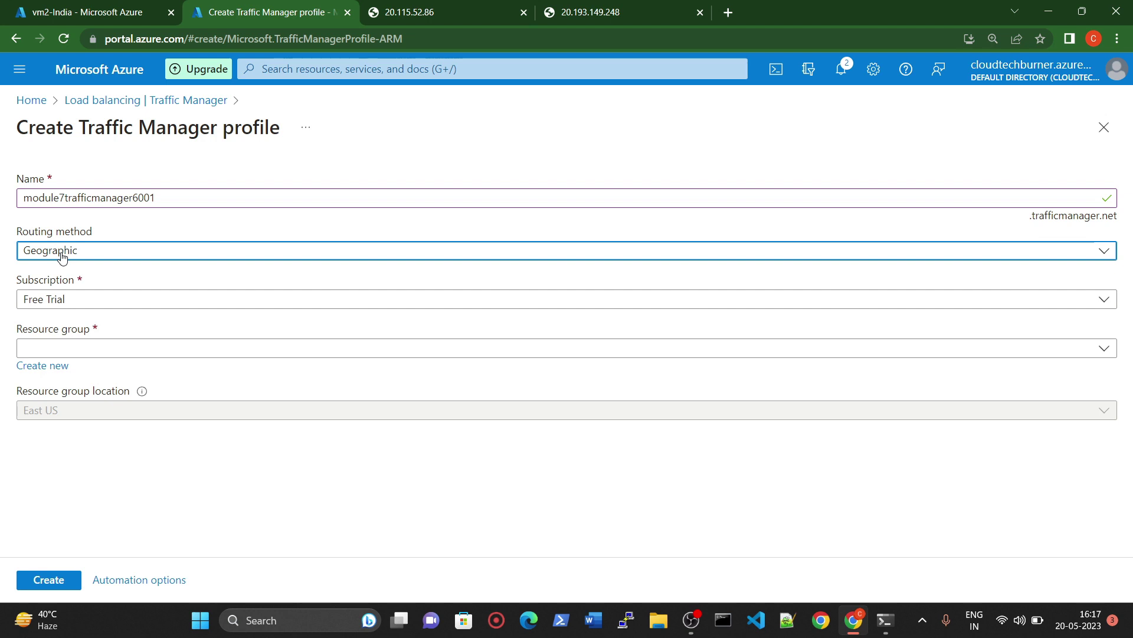
Step: Keep the Free Trial subscription and choose resource group traffic-rg
click(87, 304)
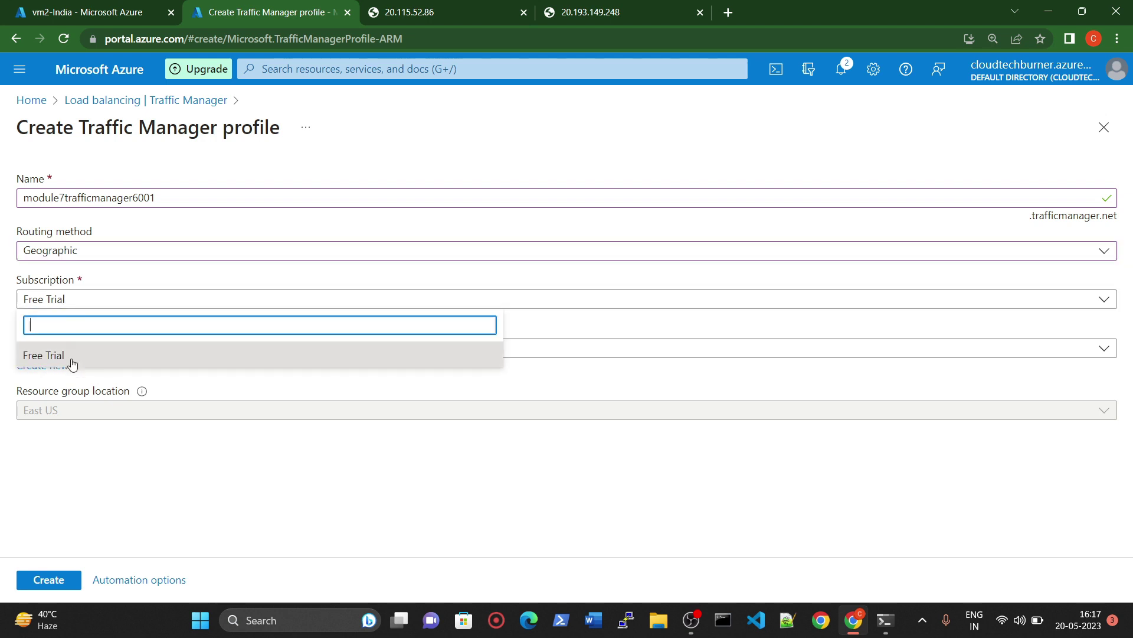
click(77, 356)
click(71, 348)
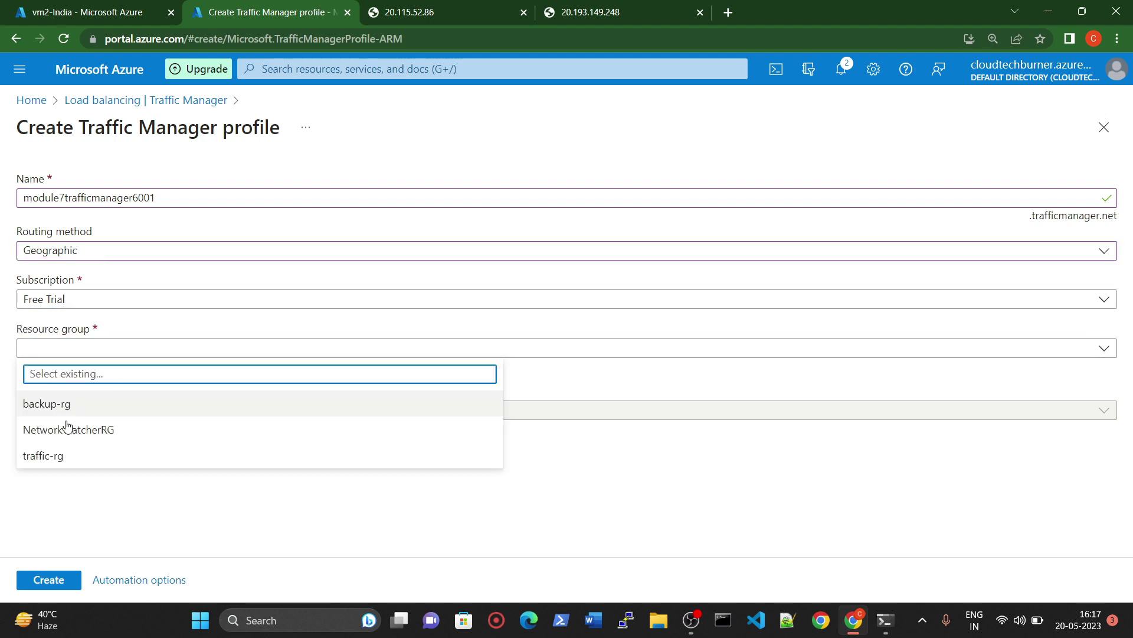
click(54, 462)
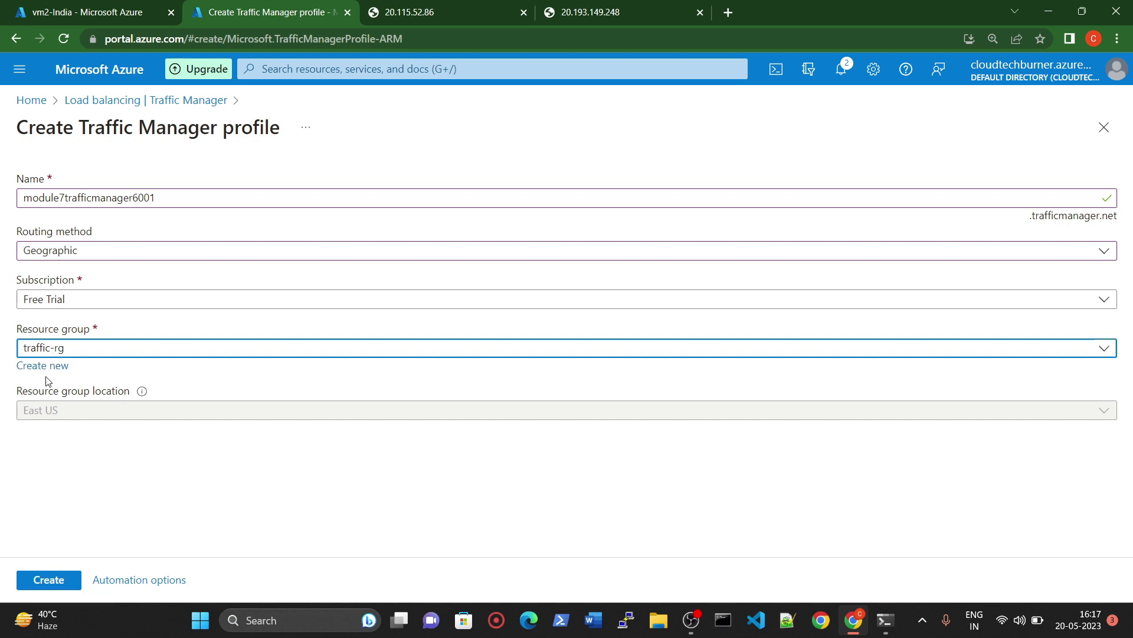
click(46, 366)
Step: Create a new resource group named traffic-manager-rg for the profile
click(98, 470)
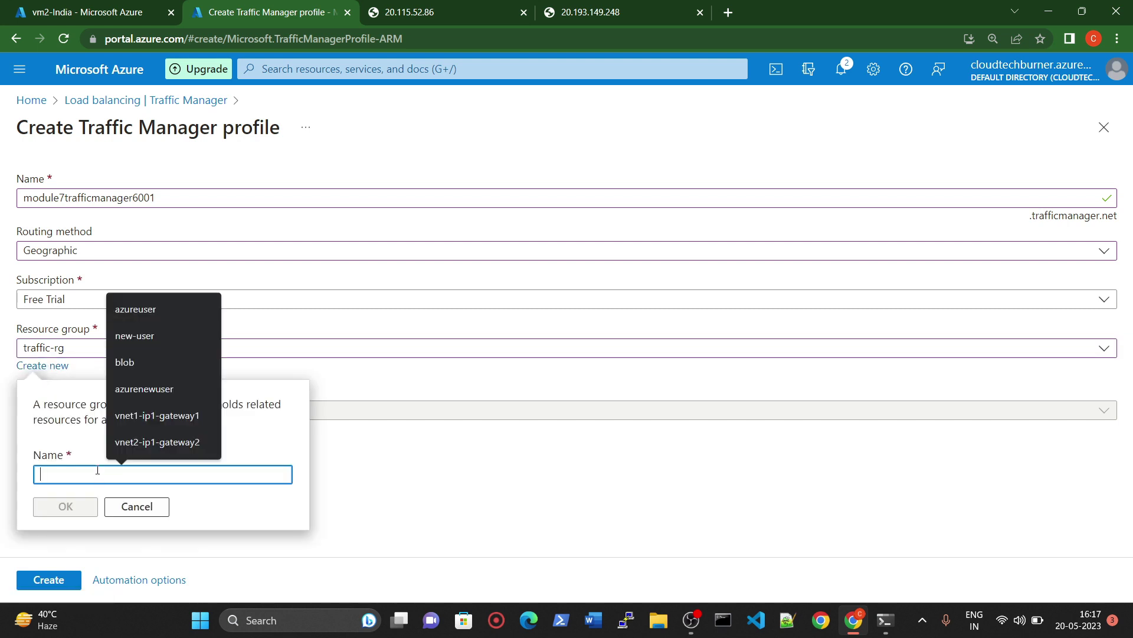
text(traffic-manager)
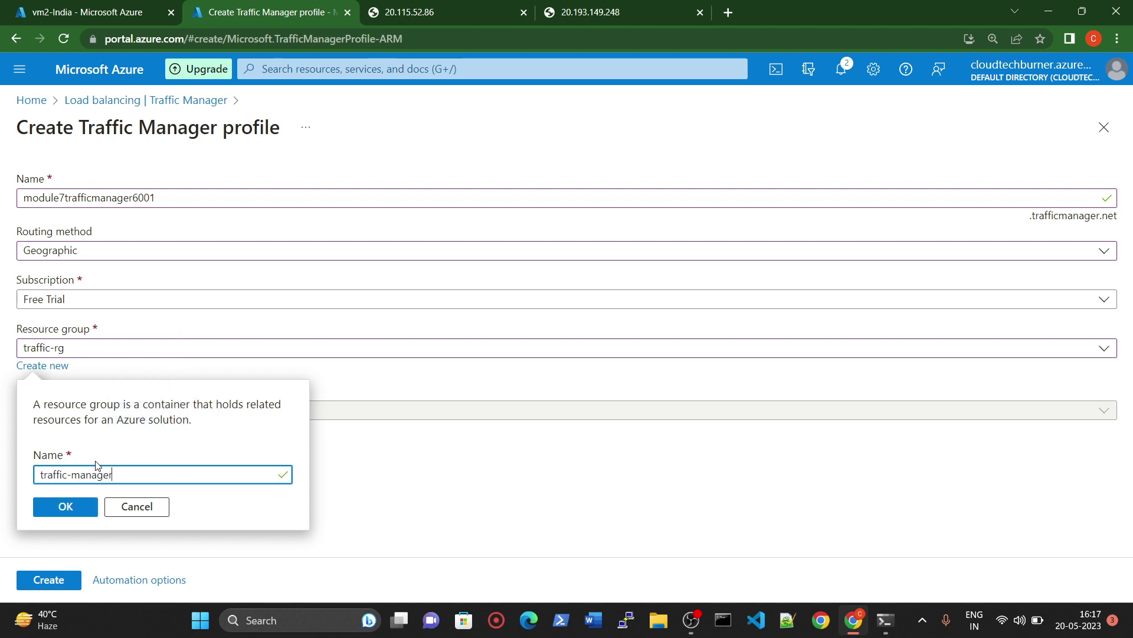
text(g)
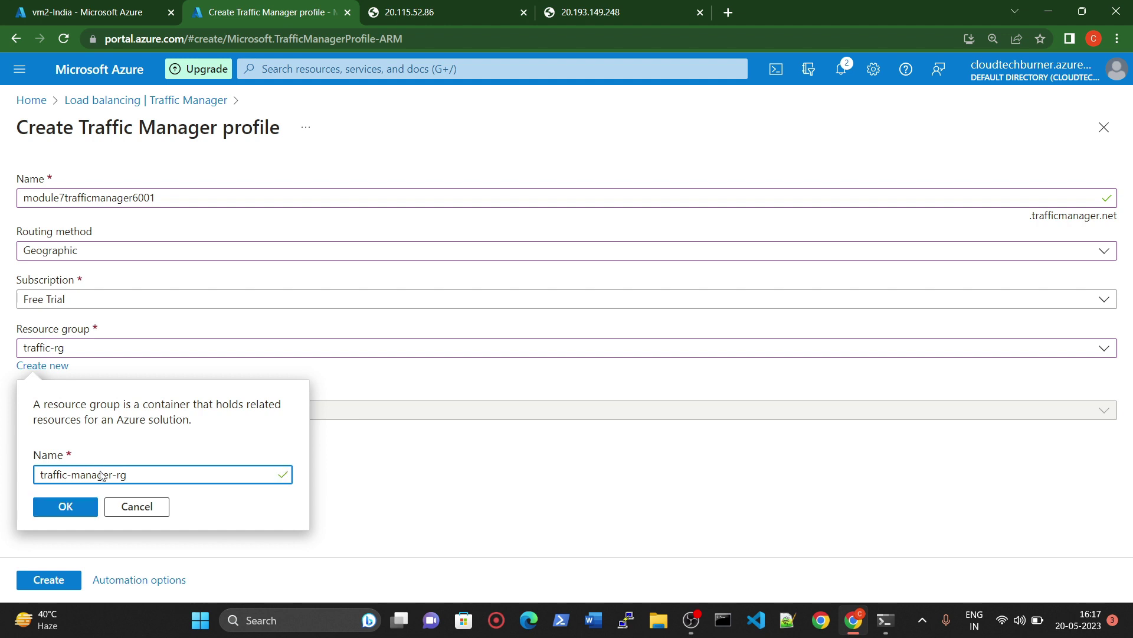
click(86, 502)
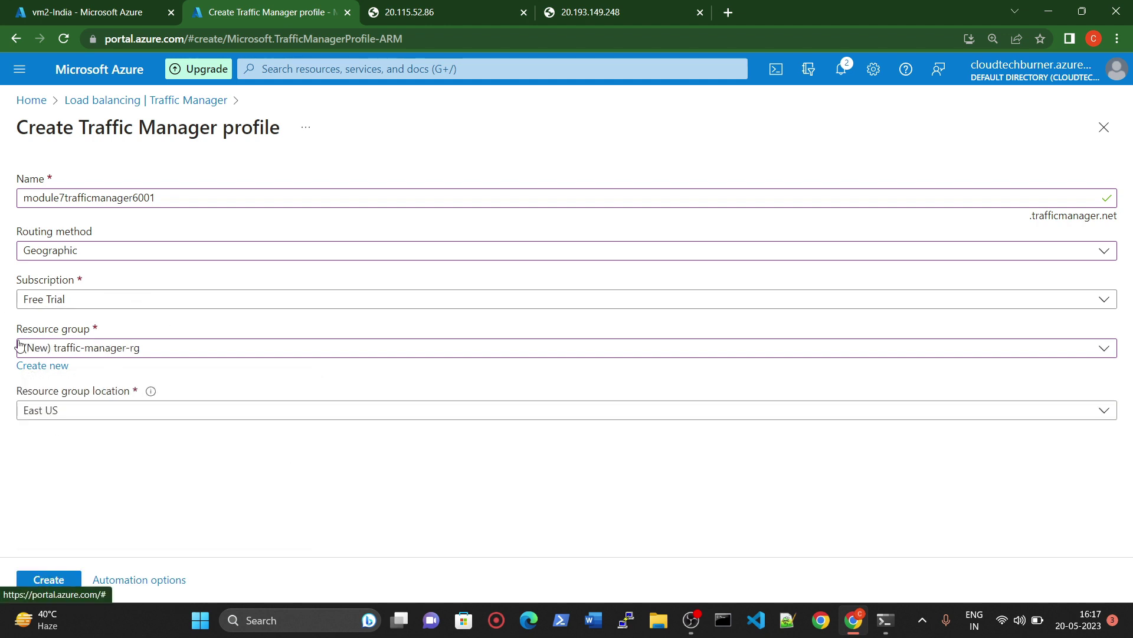
Step: Check the vm2-India VM details, then keep East US as the resource group location
click(77, 415)
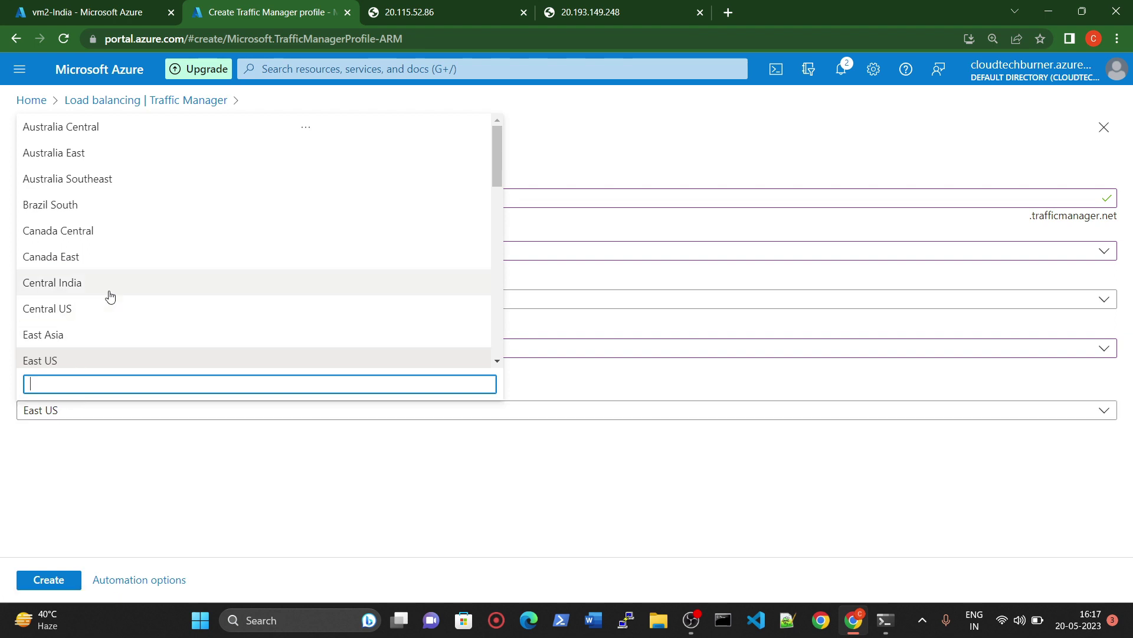
scroll(115, 310, down, 1)
scroll(121, 324, up, 1)
scroll(131, 330, down, 2)
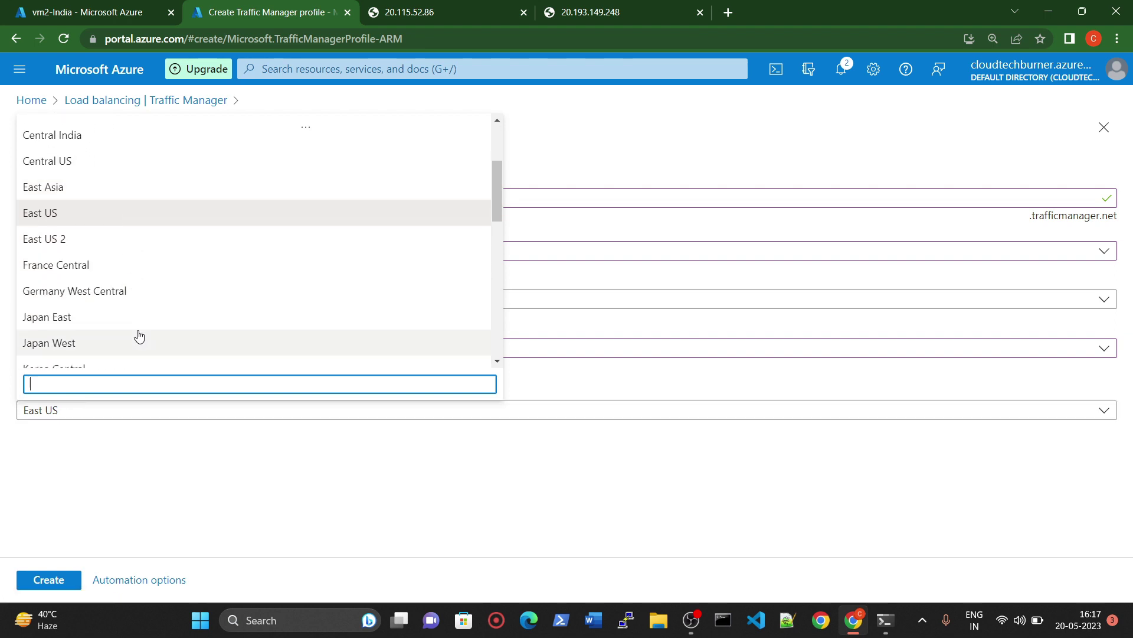
scroll(138, 334, up, 2)
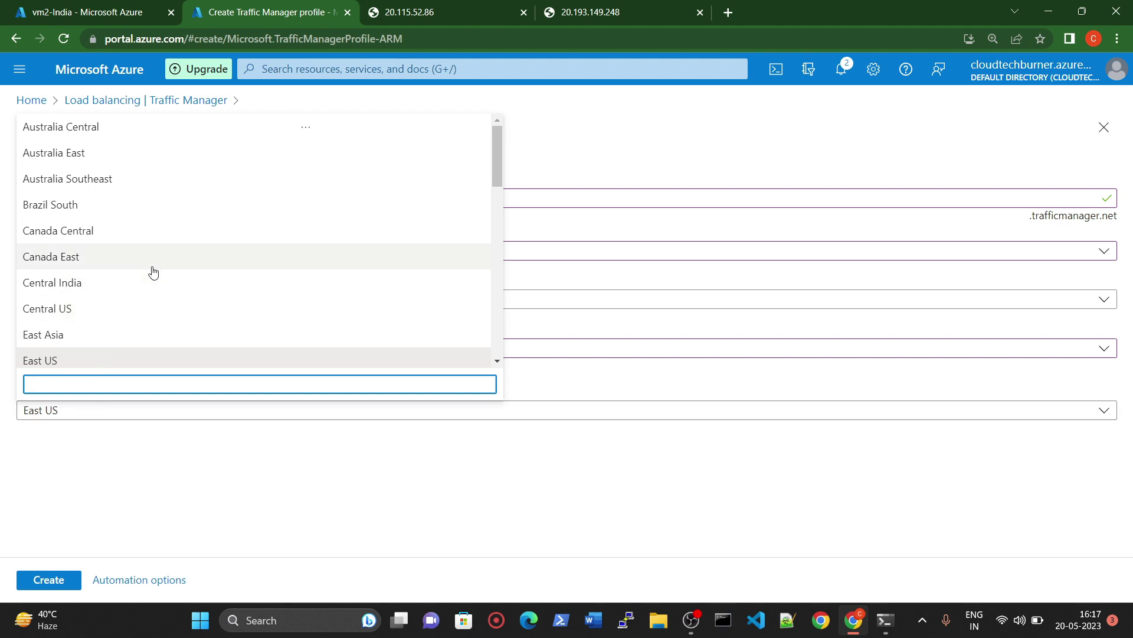
scroll(174, 278, down, 5)
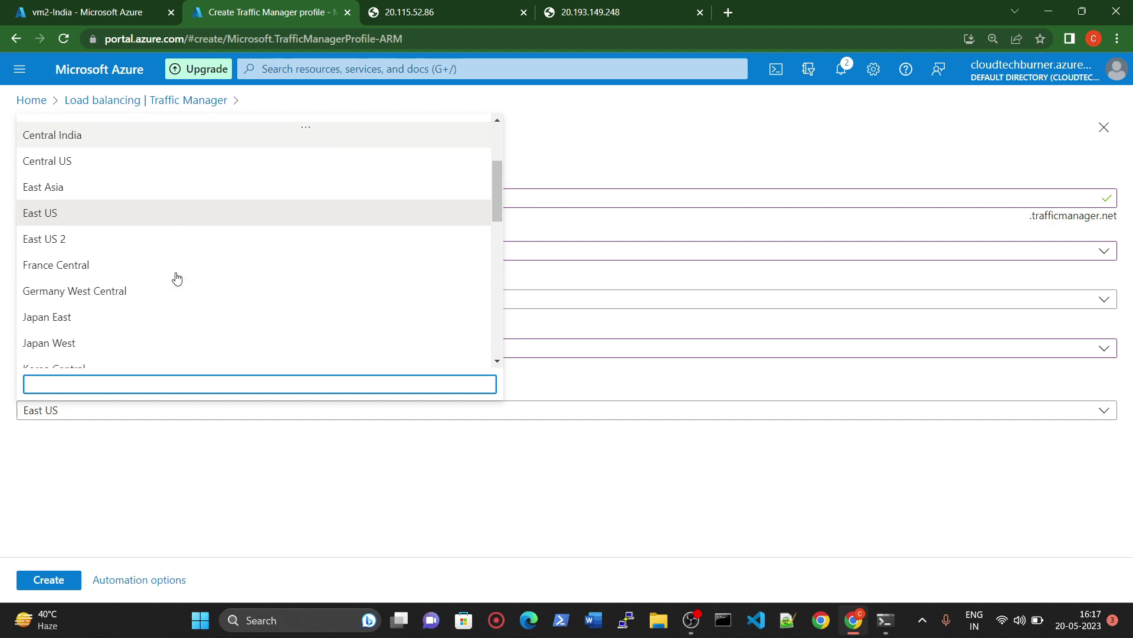
scroll(174, 289, down, 3)
click(47, 12)
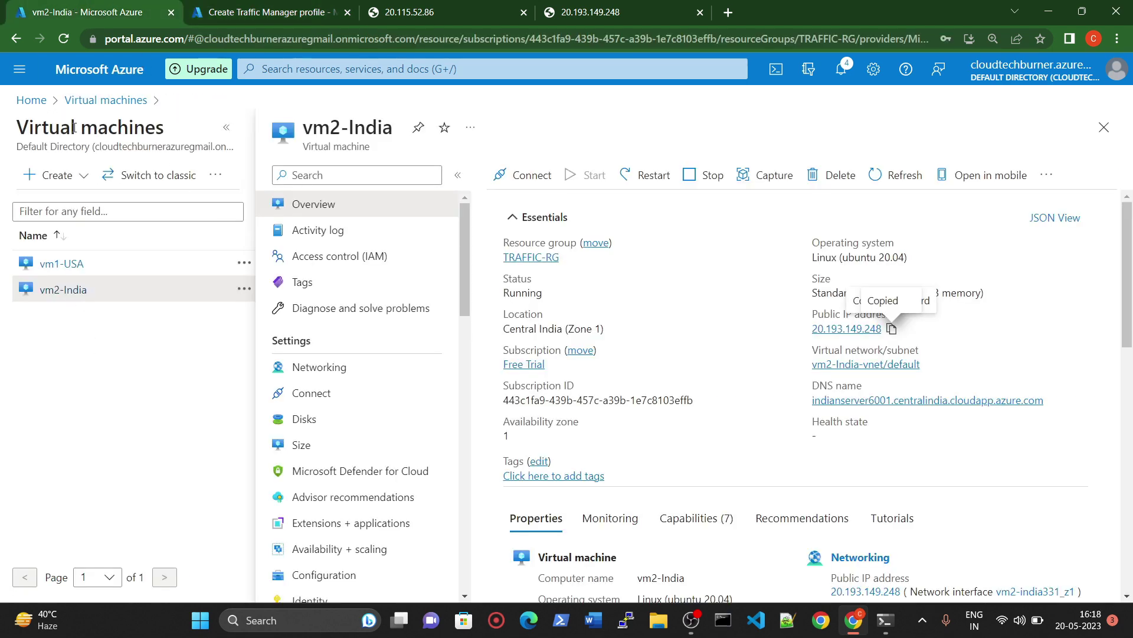
click(103, 100)
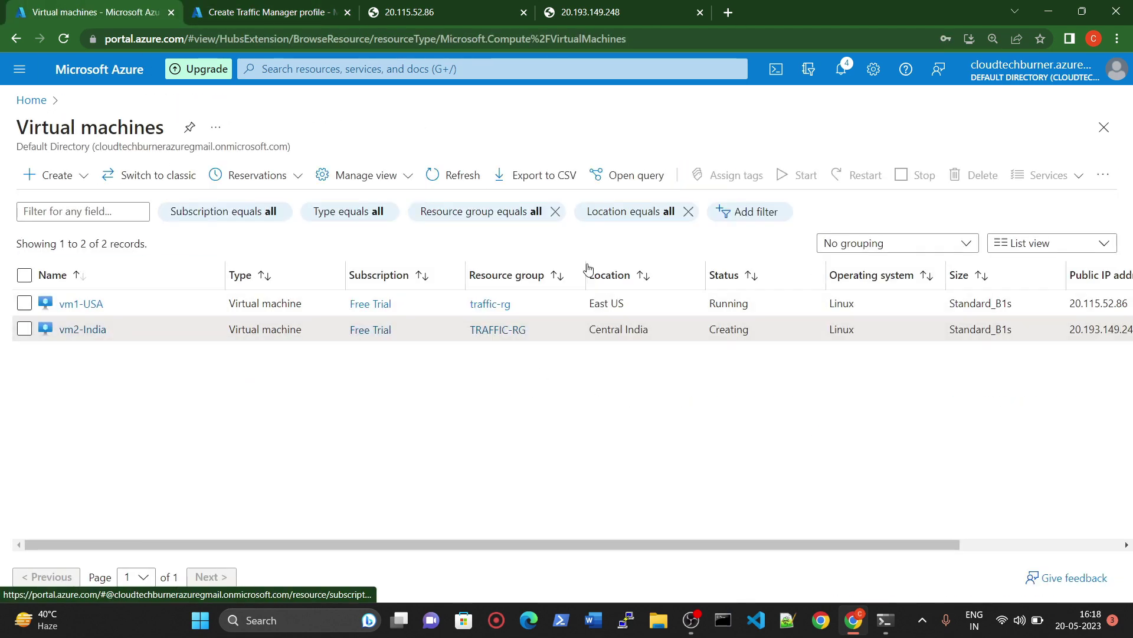
click(260, 12)
click(114, 470)
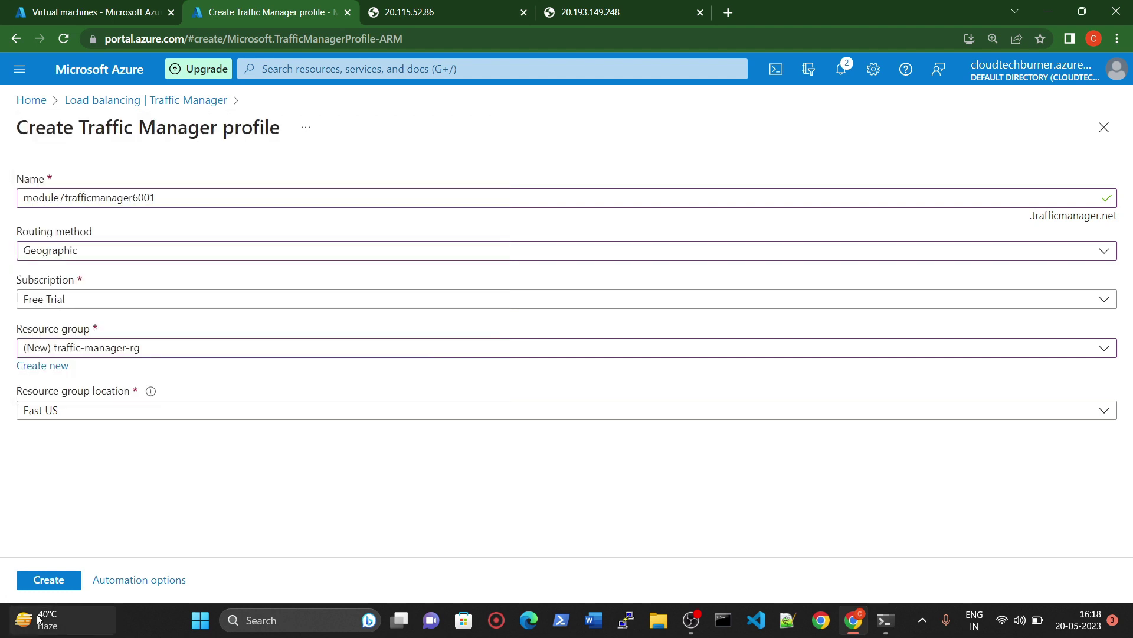
Step: Create the profile, refresh the list after deployment, and open module7trafficmanager6001
click(57, 583)
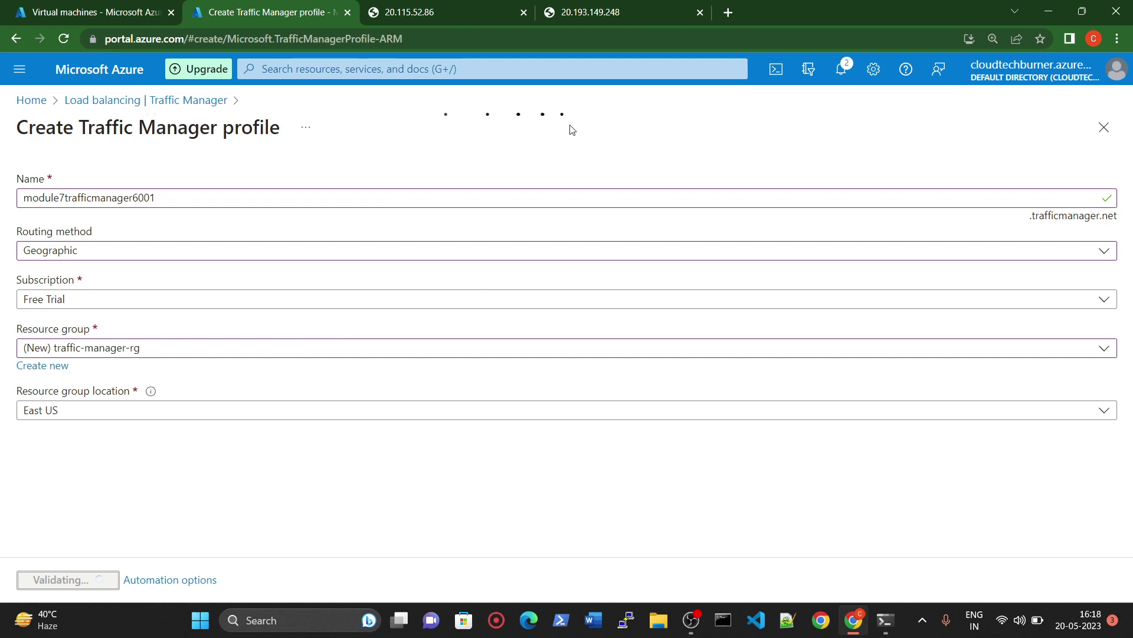
click(843, 69)
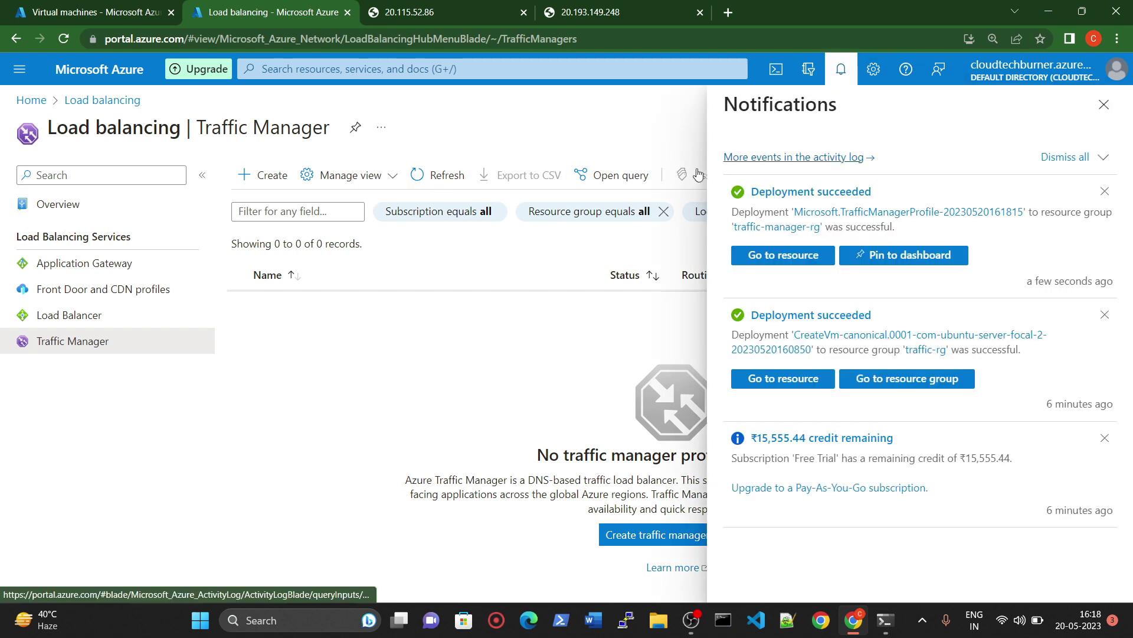
click(462, 176)
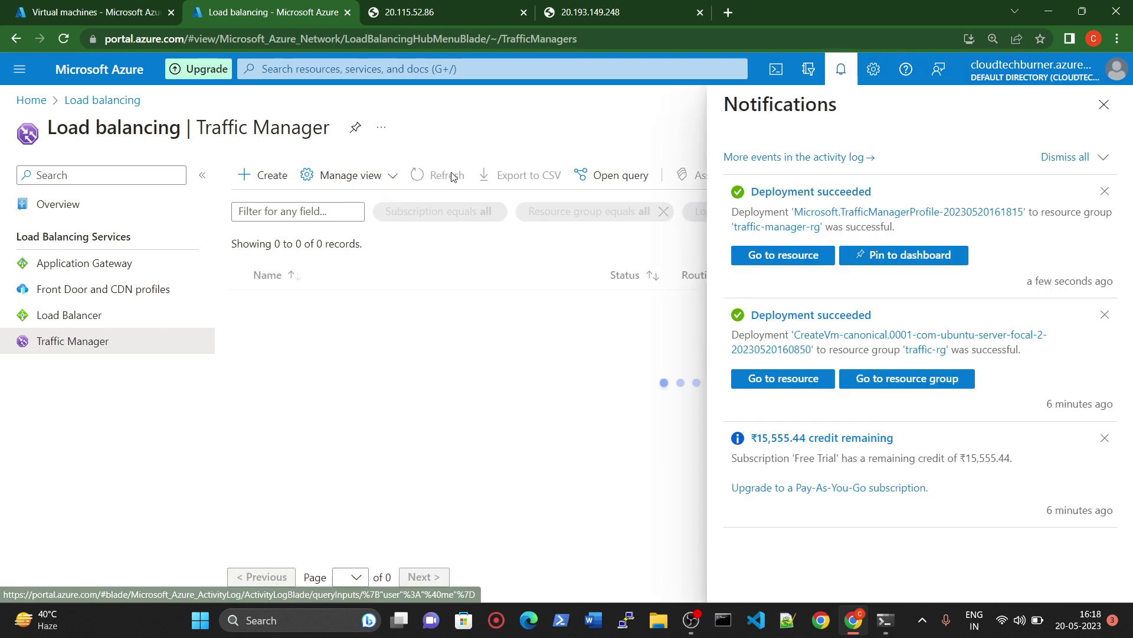
click(438, 178)
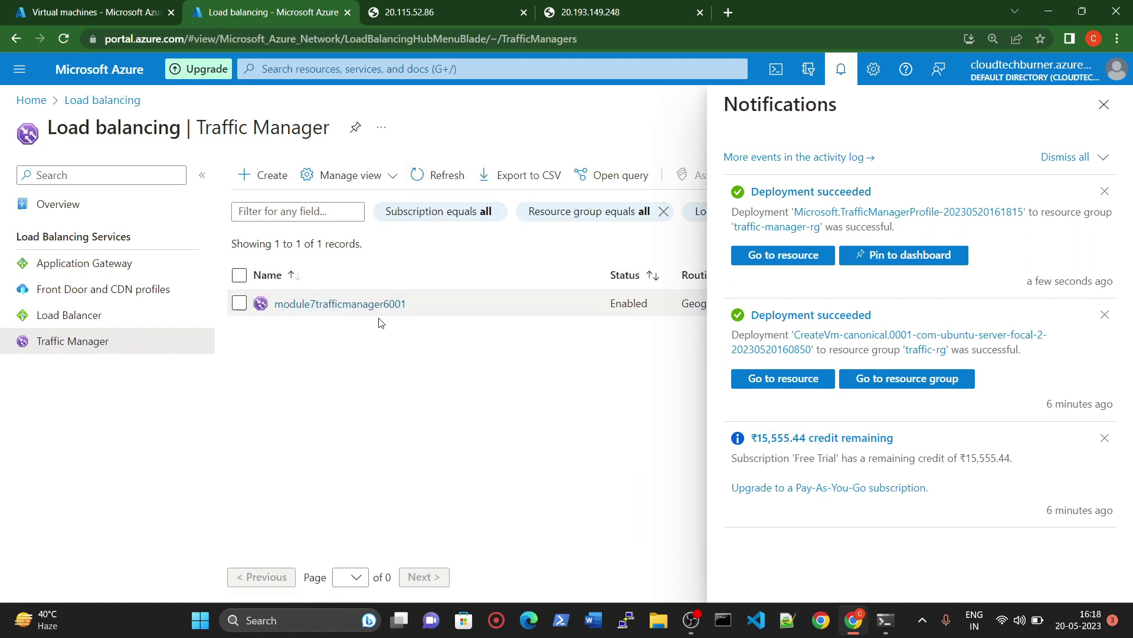
click(1104, 105)
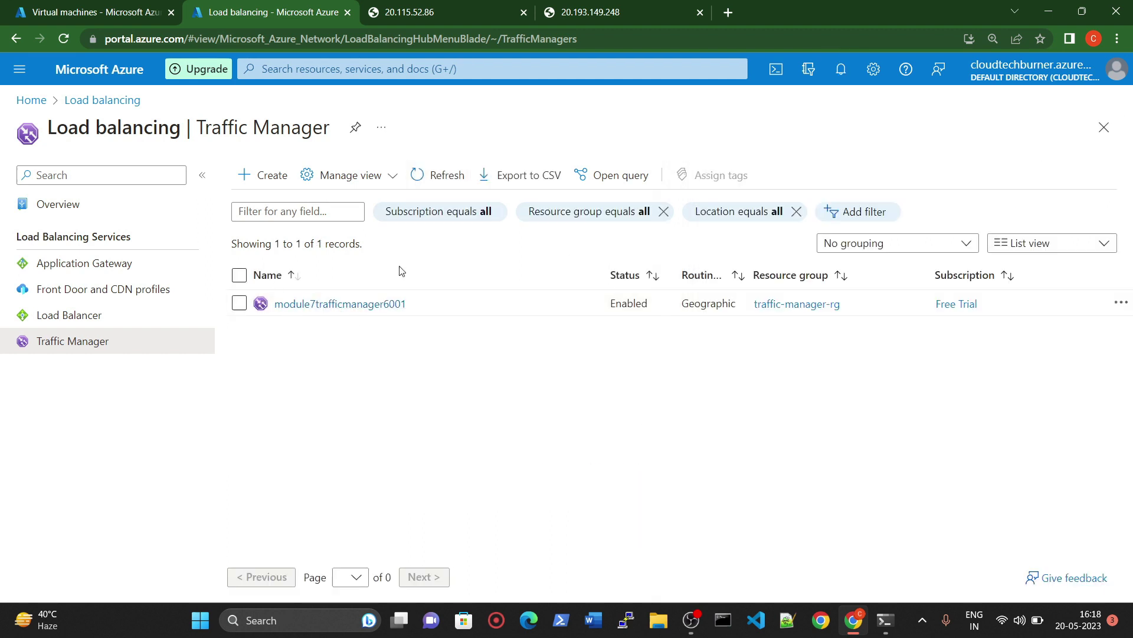
click(325, 305)
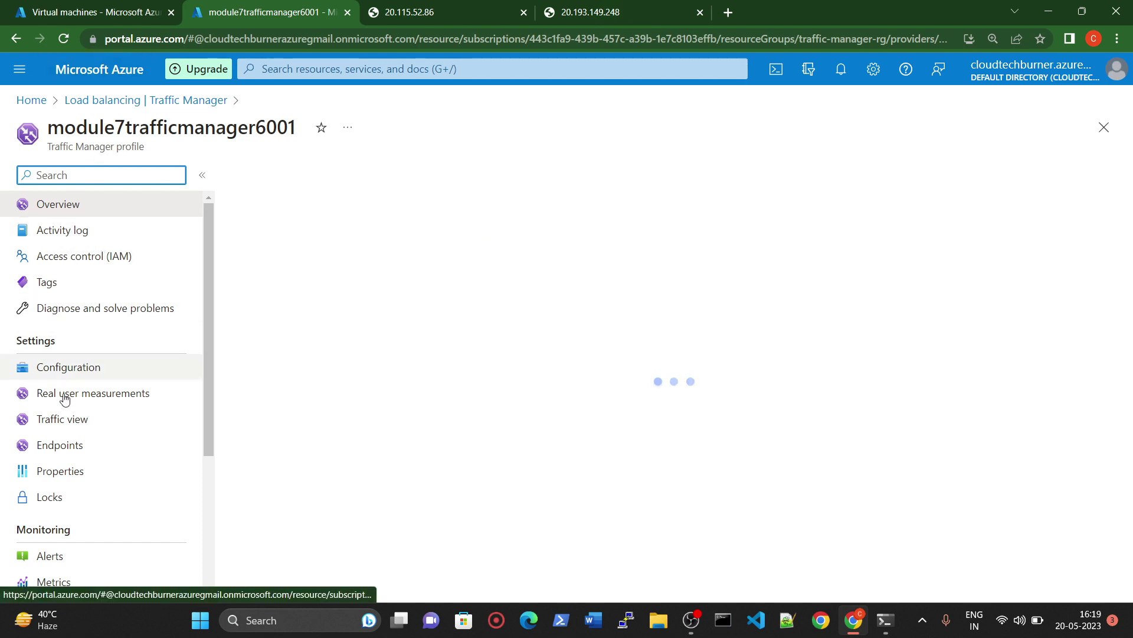
Step: Go to the profile's empty Endpoints page and begin adding an endpoint
scroll(96, 373, down, 2)
scroll(101, 295, up, 2)
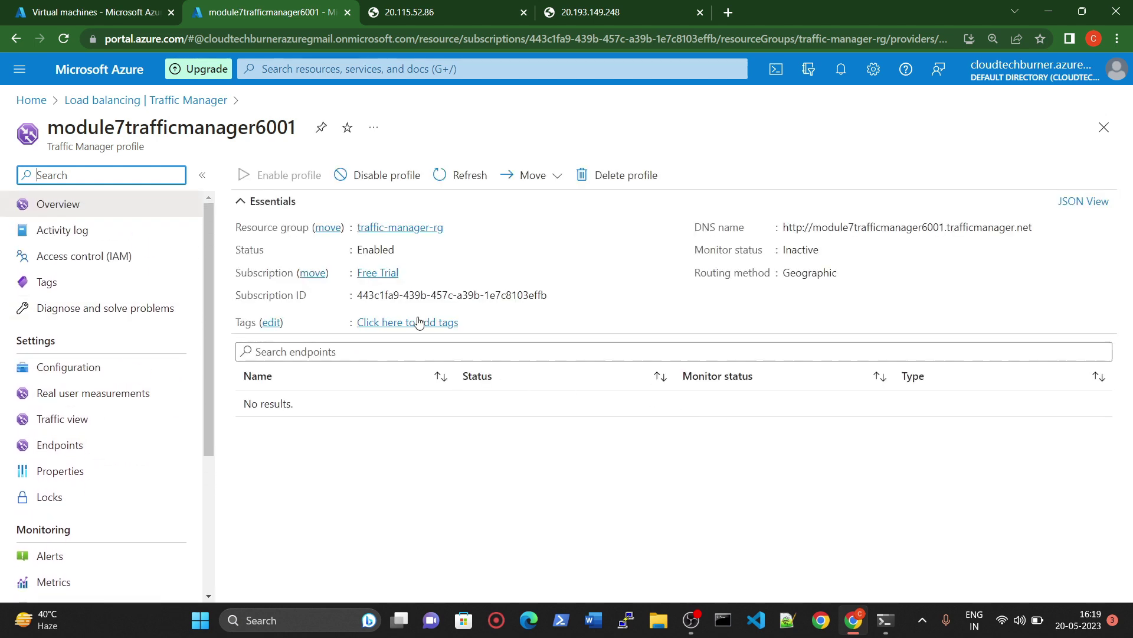
scroll(91, 468, down, 1)
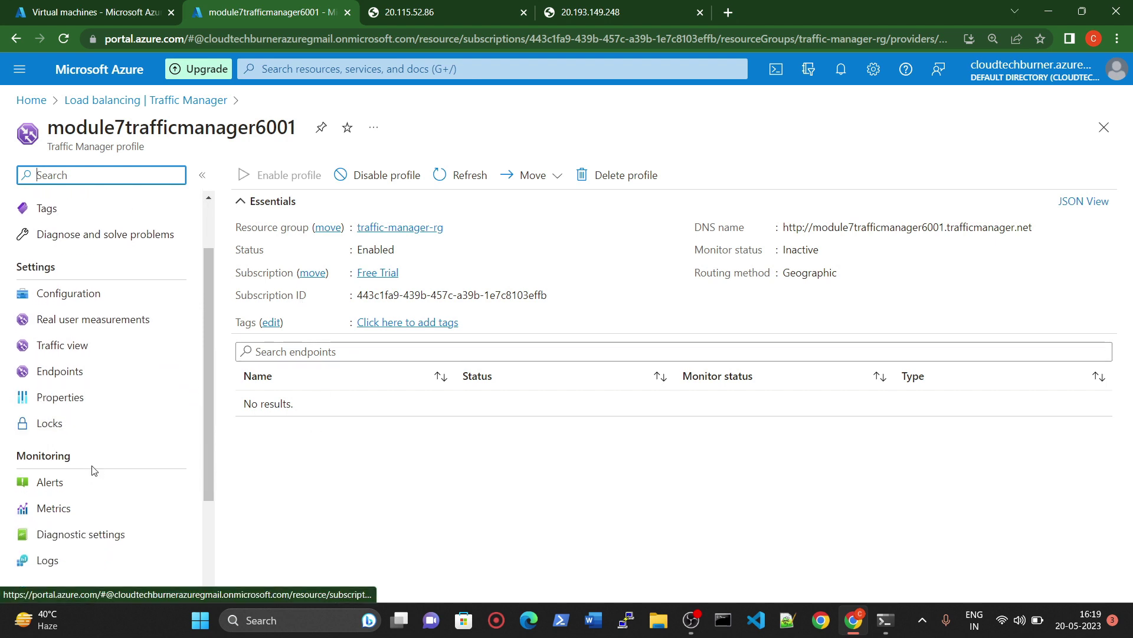
click(65, 380)
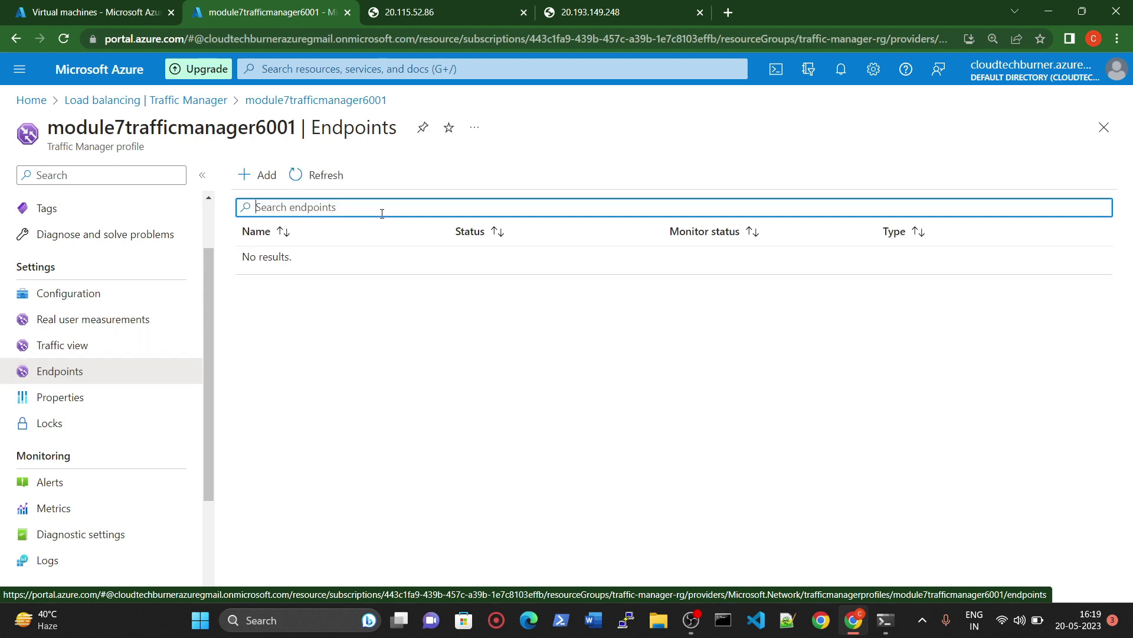
drag(255, 294, 302, 255)
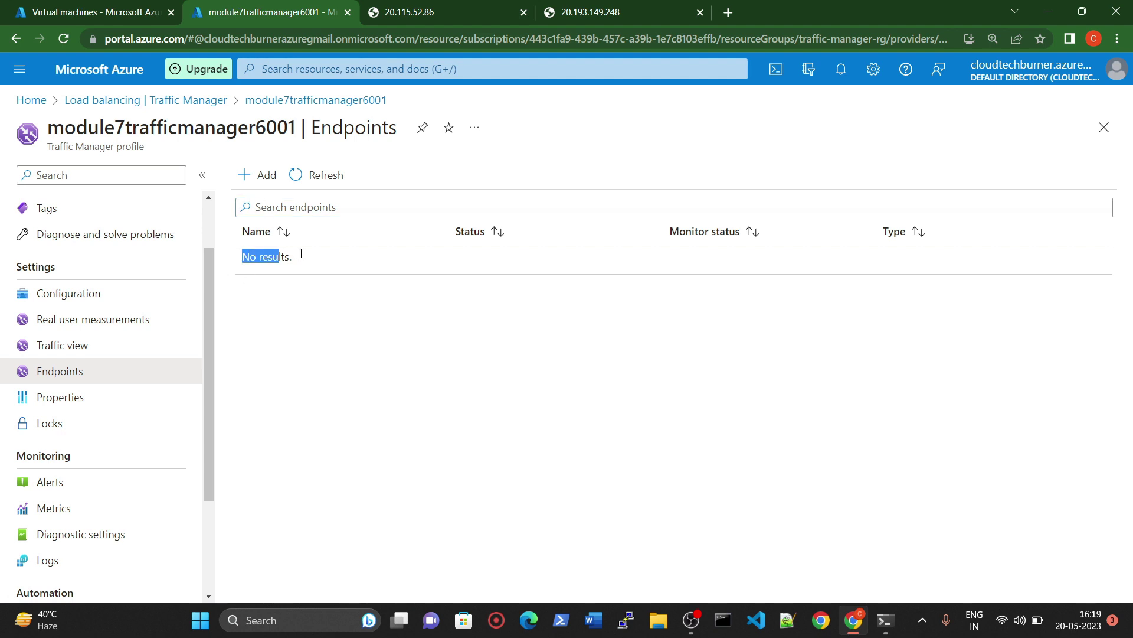
click(263, 174)
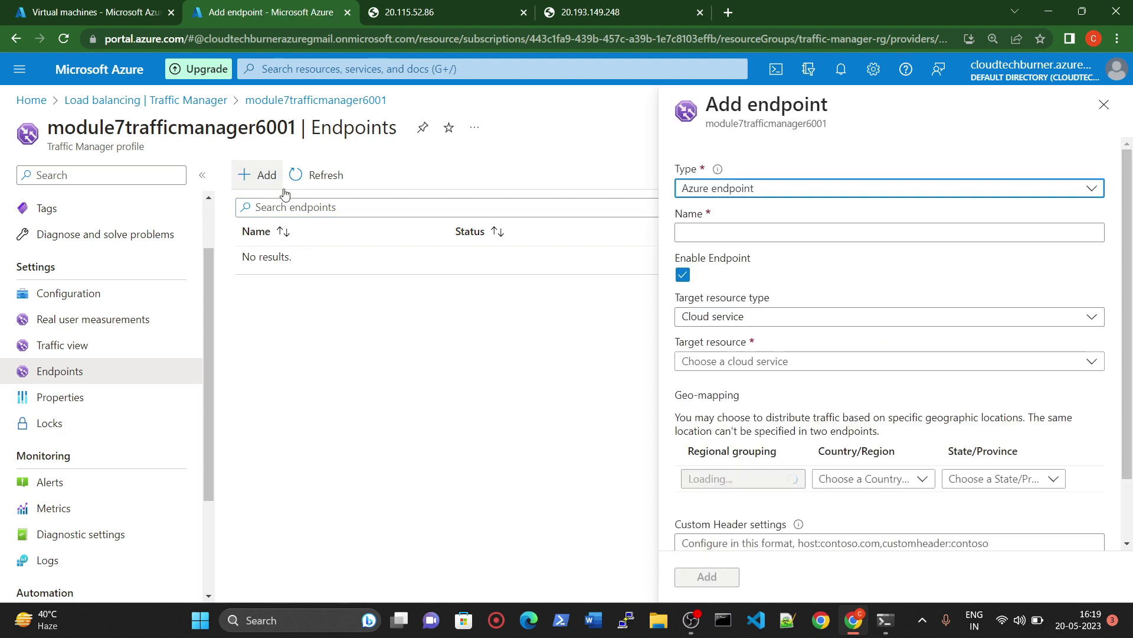
Step: Define Azure endpoint centralindiaendp targeting the Public IP address vm2-India-ip
click(759, 193)
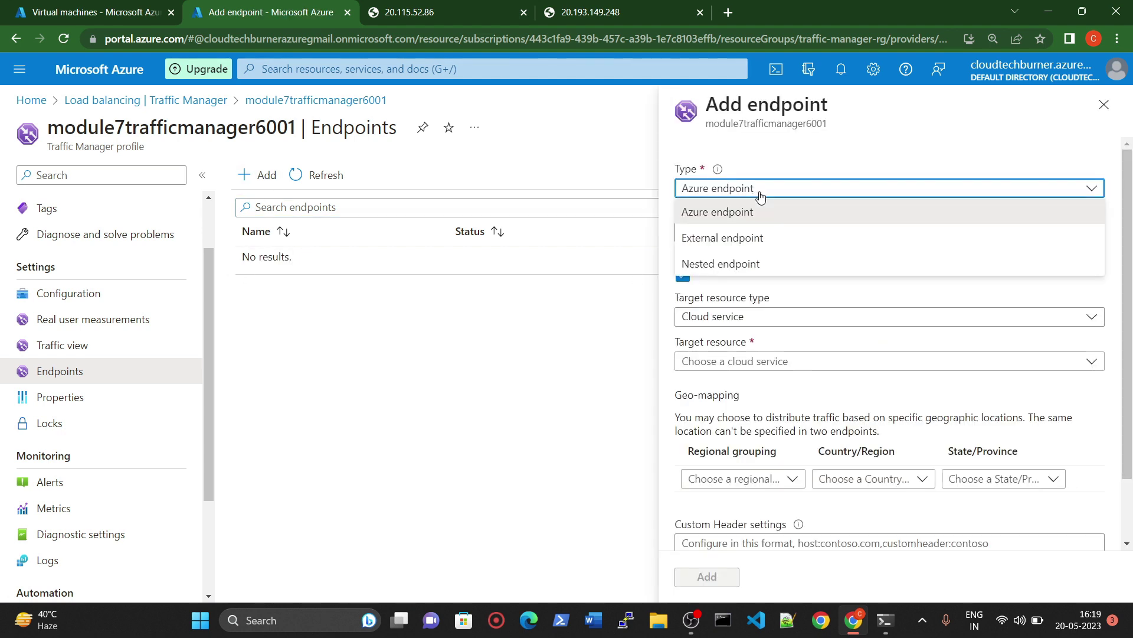
click(757, 214)
click(738, 233)
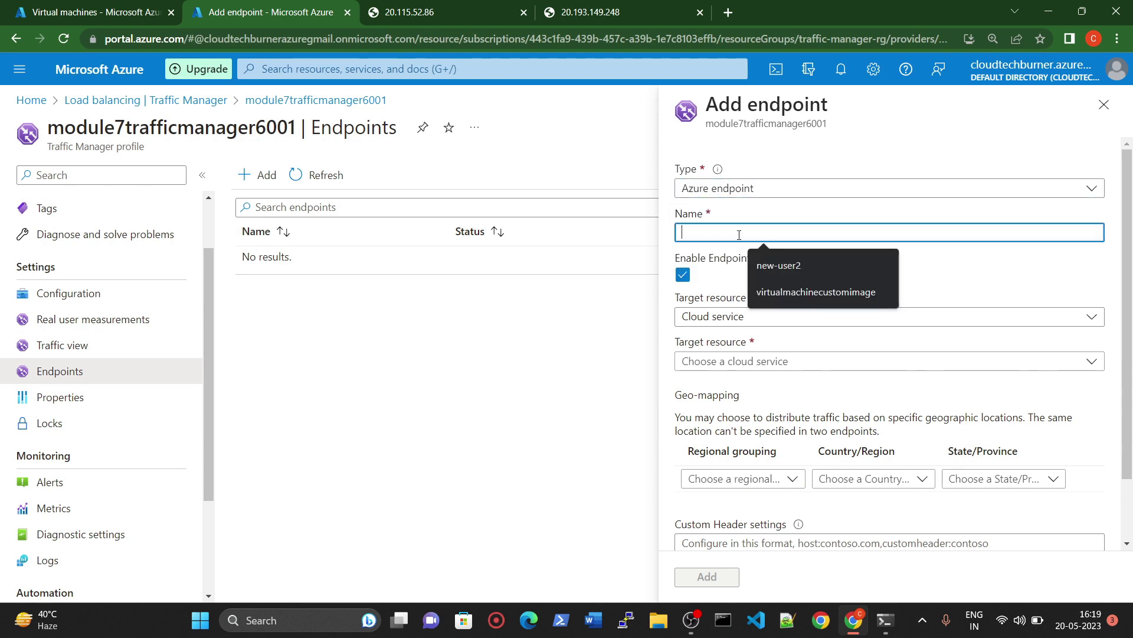
text(cv)
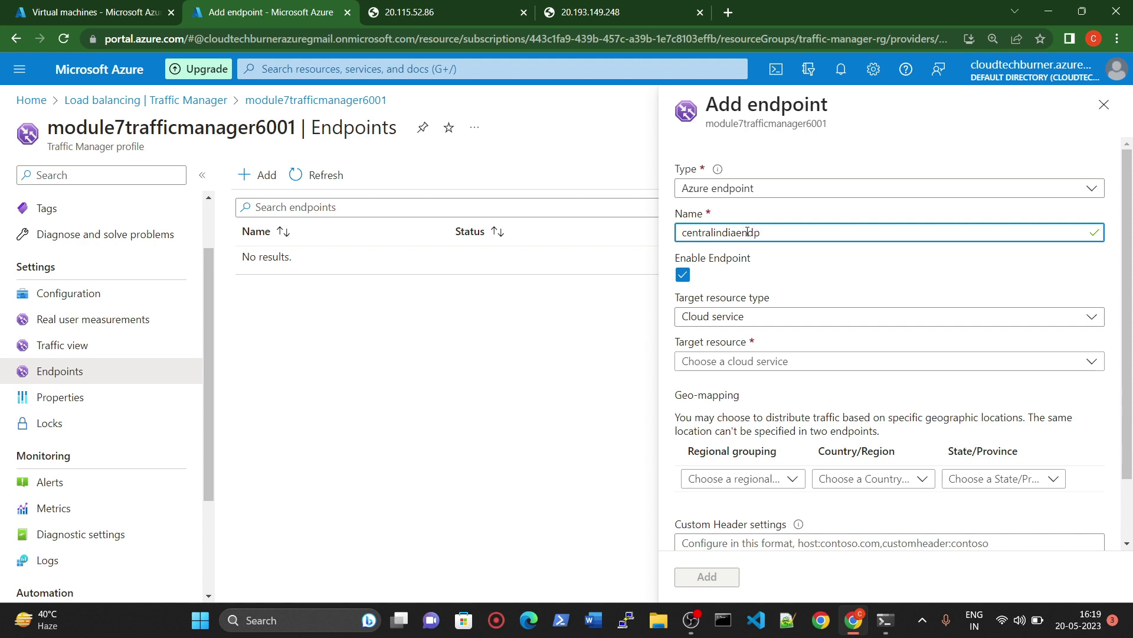
click(787, 316)
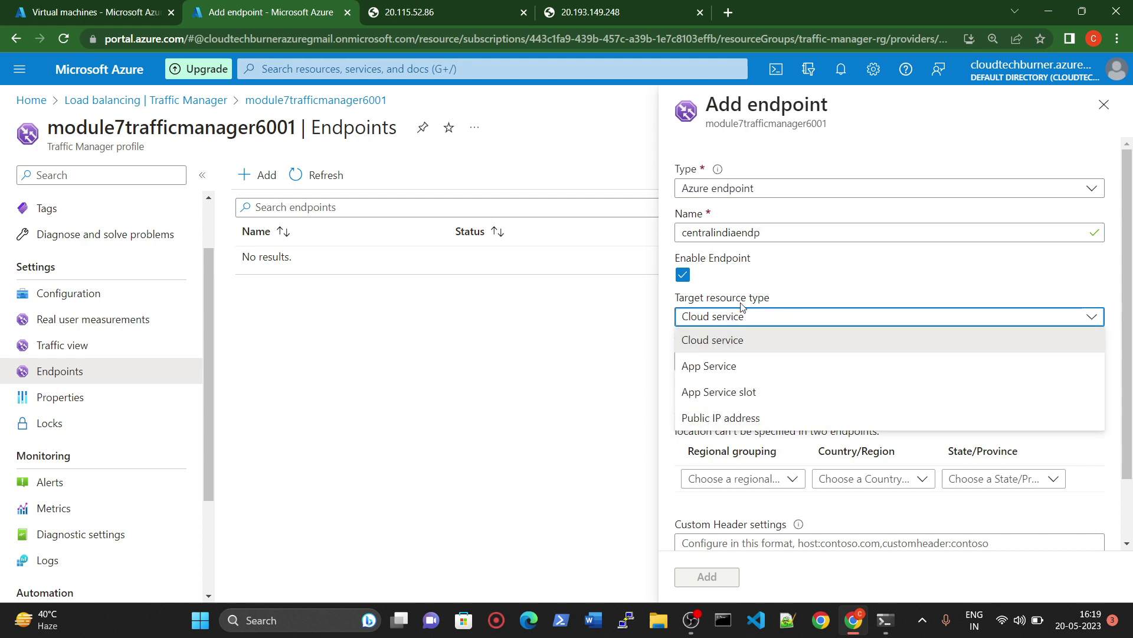
click(732, 417)
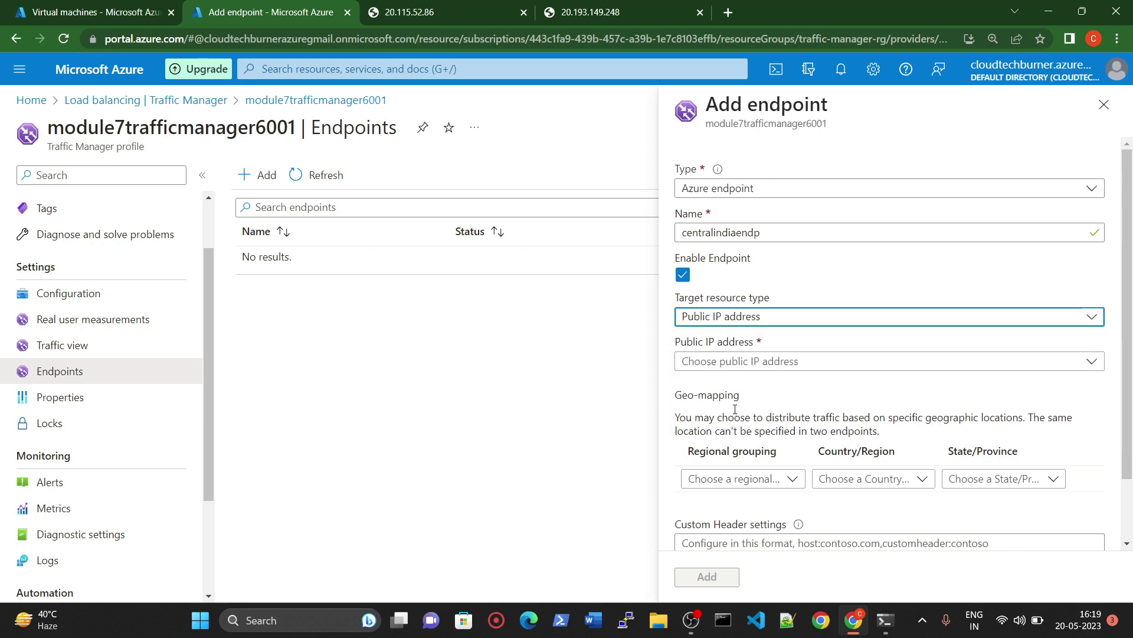
click(750, 366)
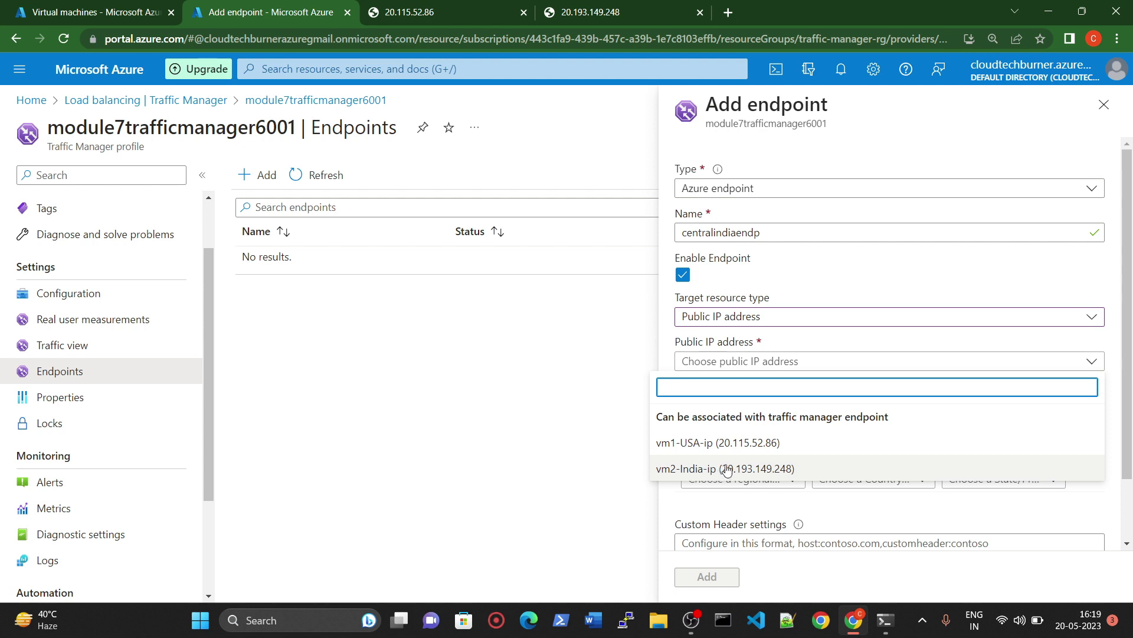
click(708, 469)
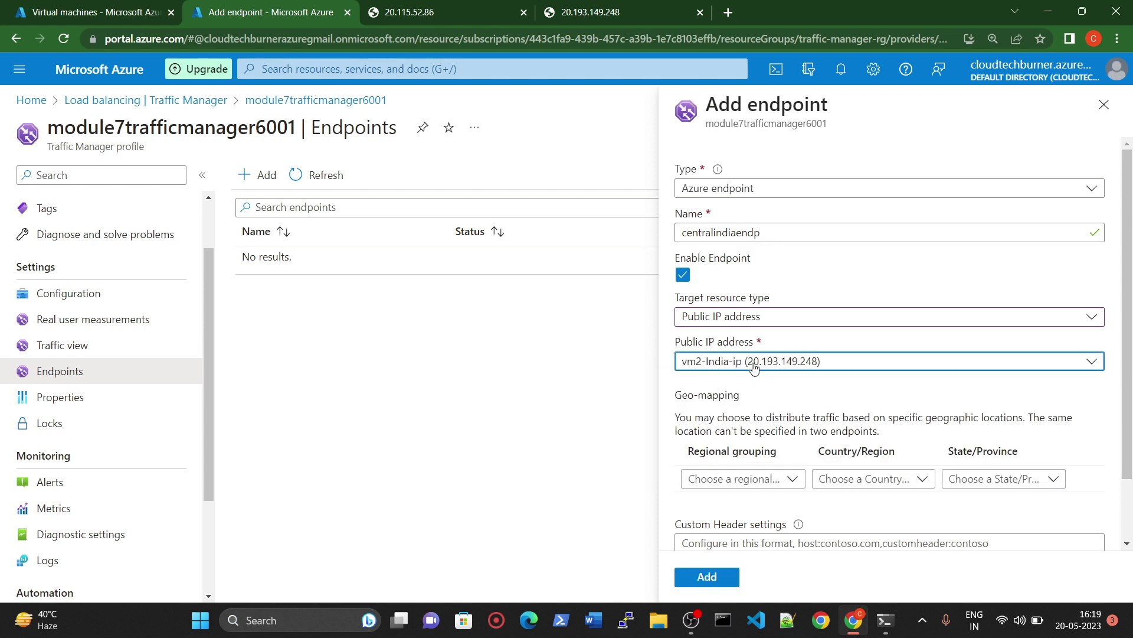
Step: Geo-map the endpoint to Asia > India and add it
scroll(758, 423, down, 2)
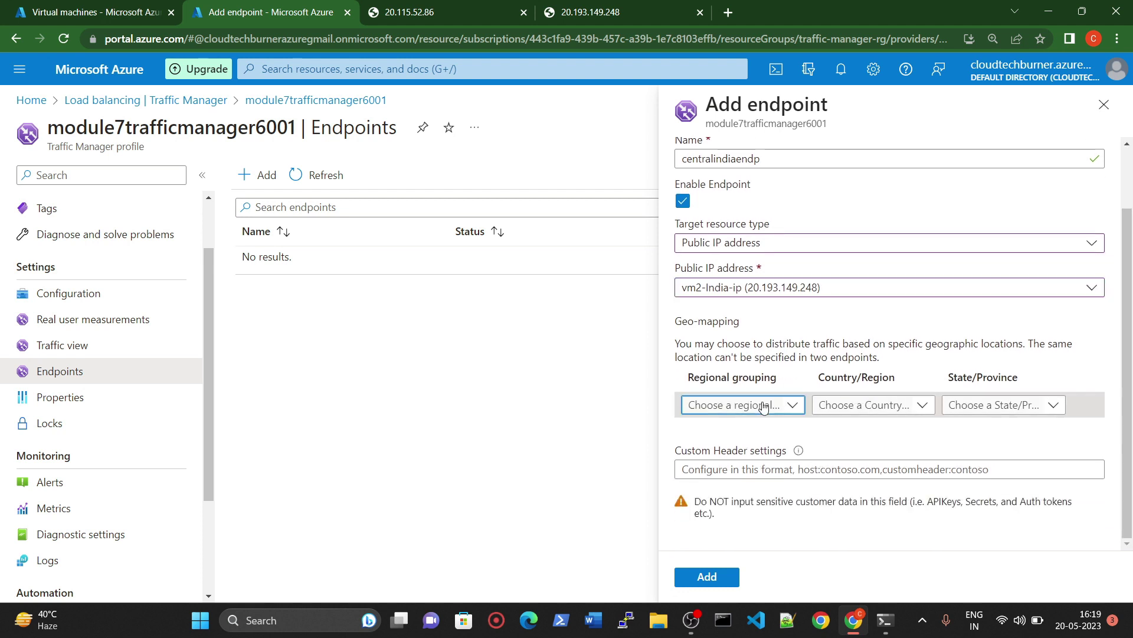
click(750, 405)
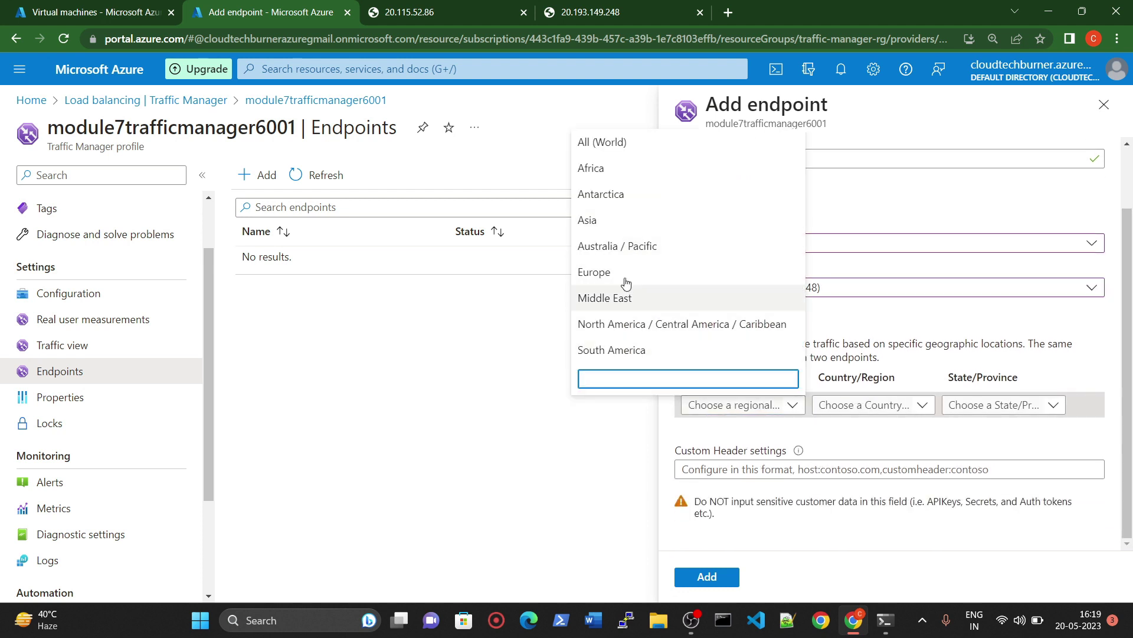
click(620, 224)
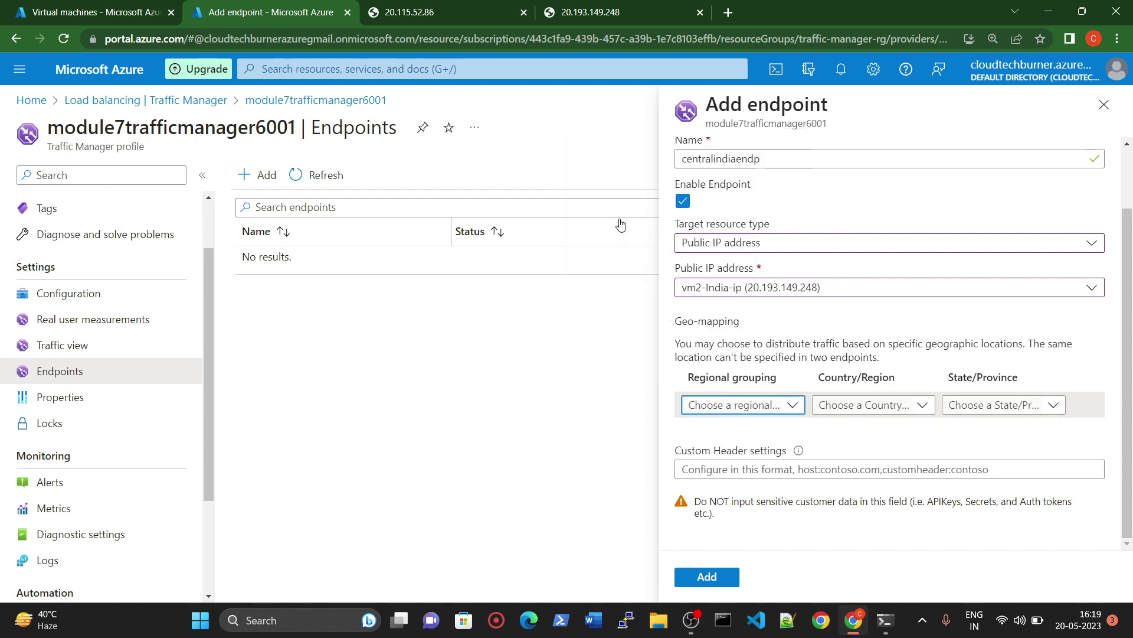
click(862, 405)
scroll(850, 340, down, 5)
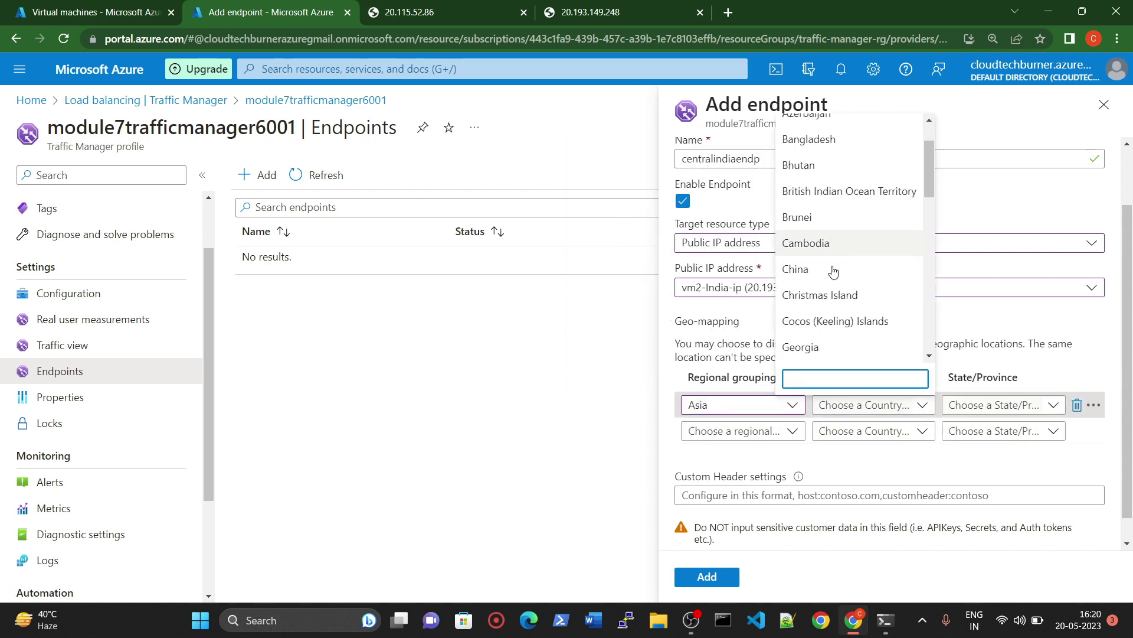
text(ind)
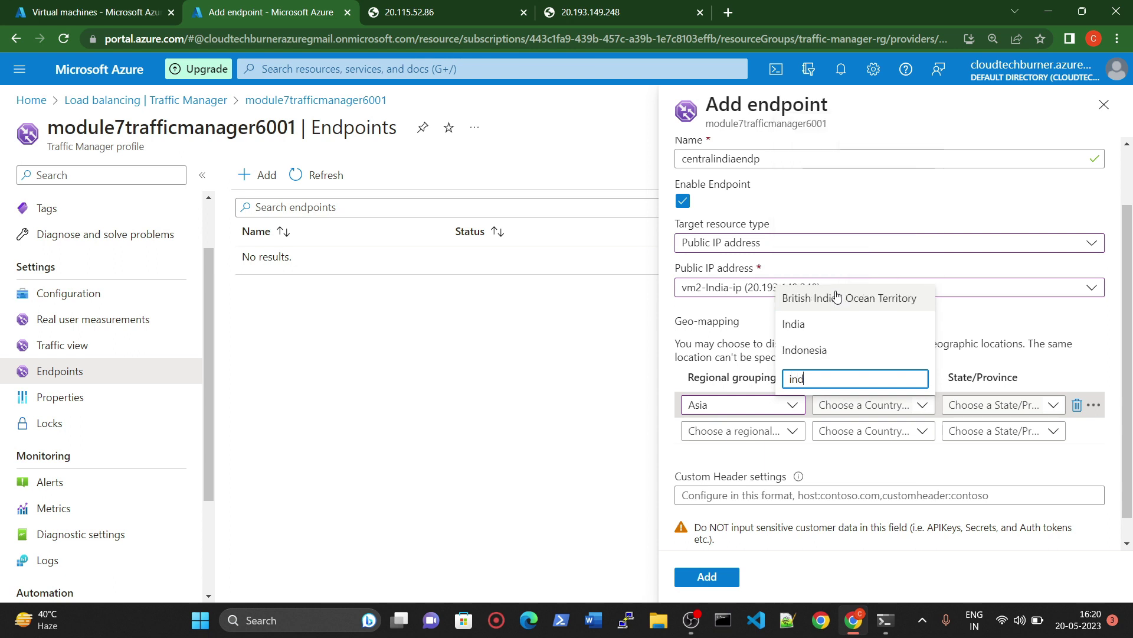
click(797, 323)
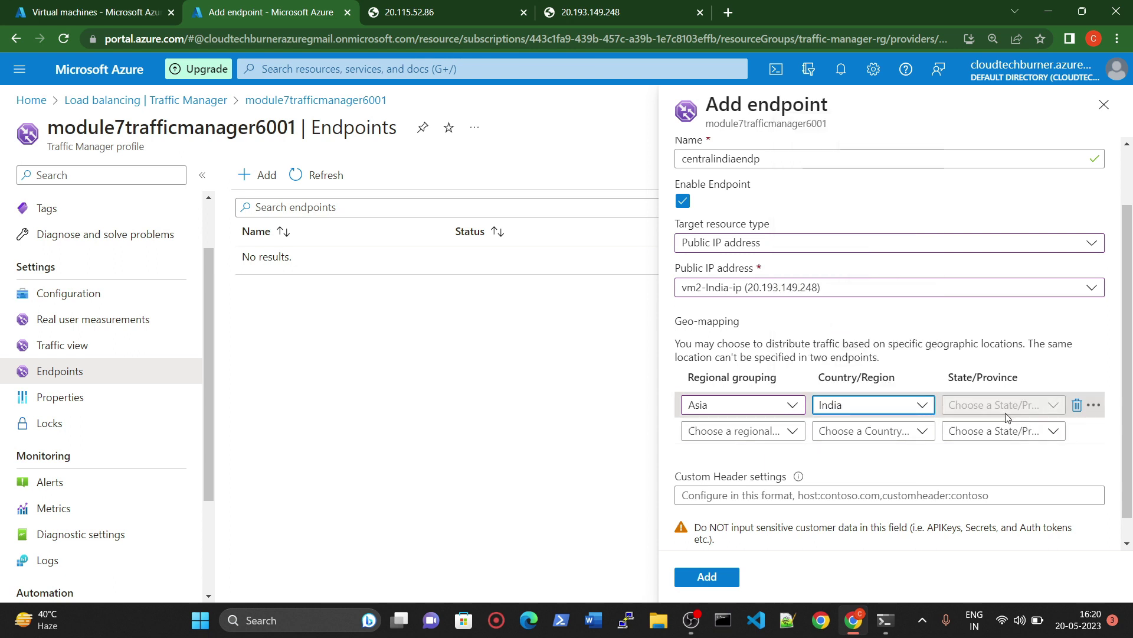
scroll(992, 417, down, 2)
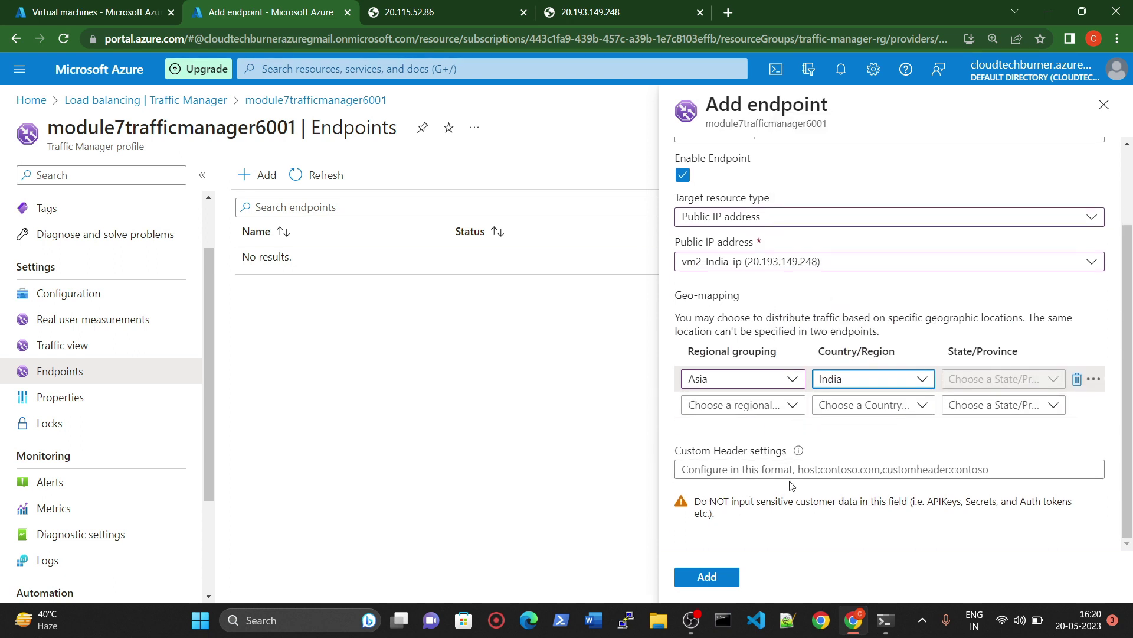
click(722, 574)
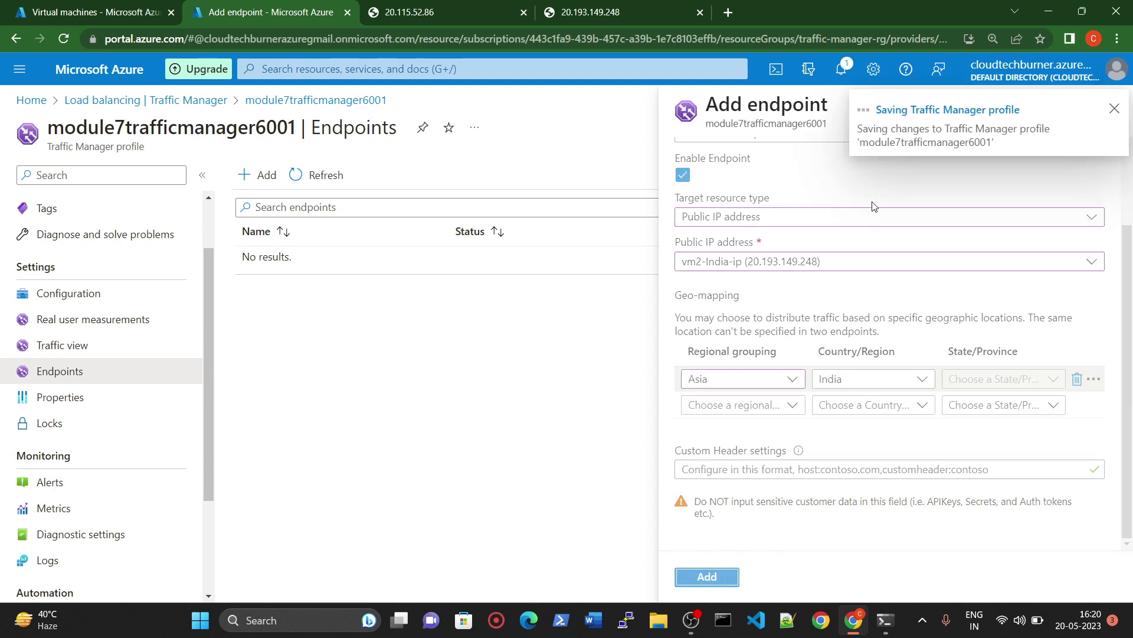
Step: Define a second endpoint eastusendp targeting the Public IP address vm1-USA-ip
click(265, 176)
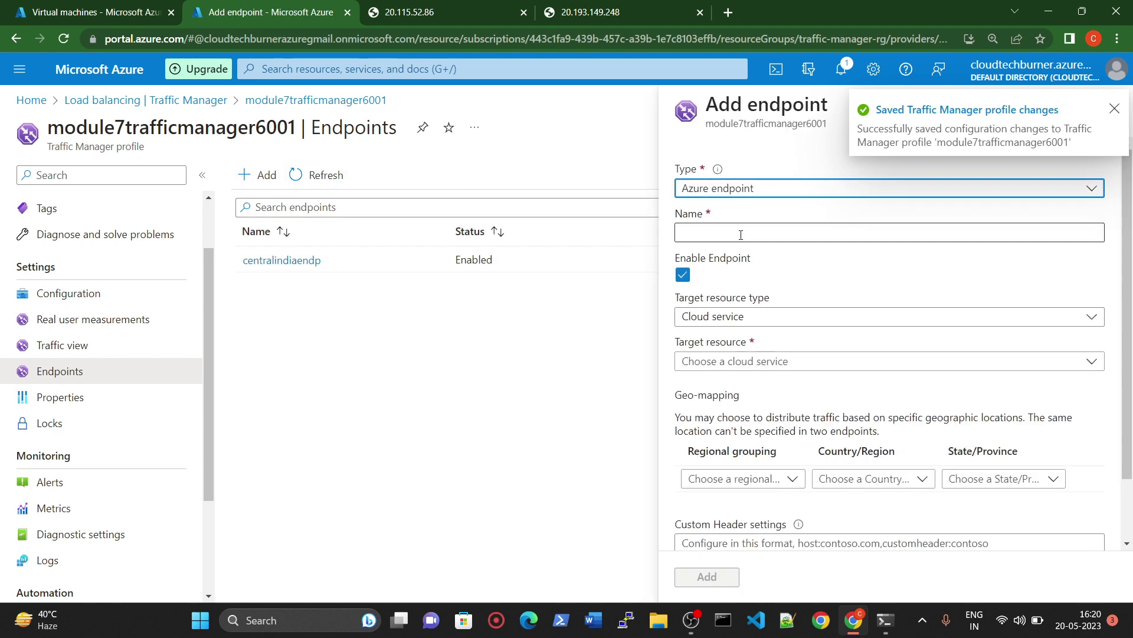
click(741, 233)
text(wes)
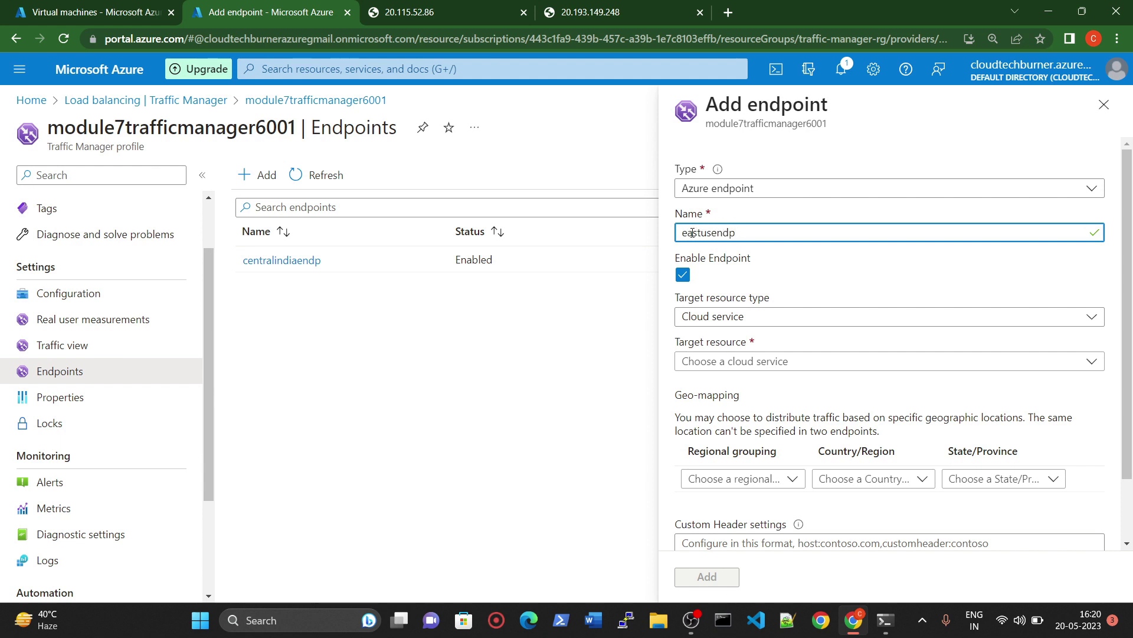
click(742, 324)
click(734, 414)
click(753, 362)
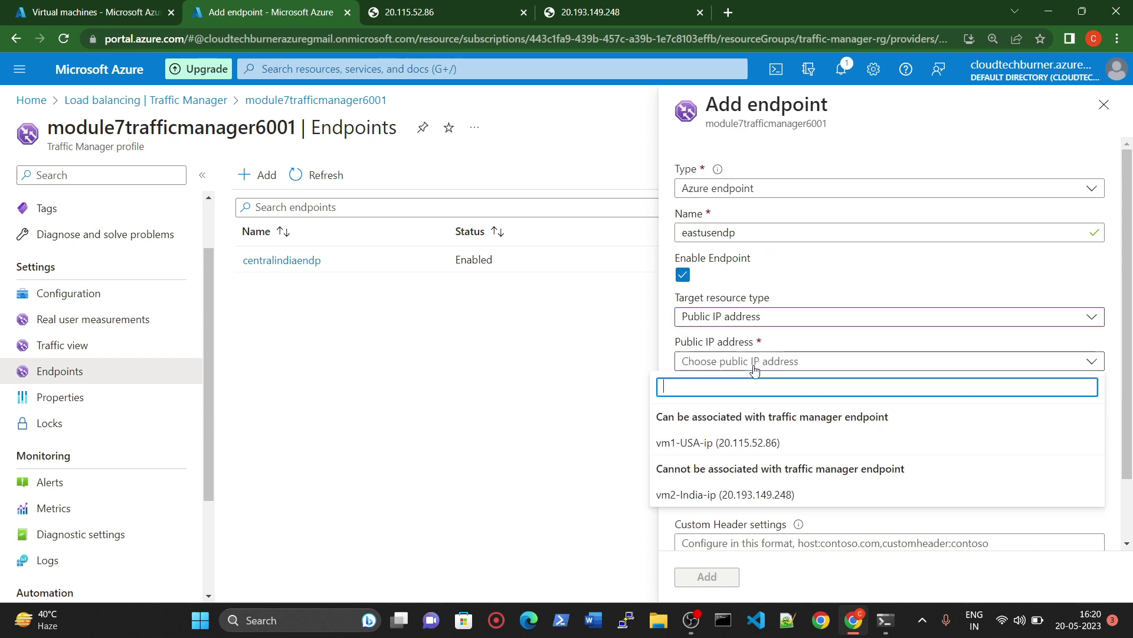
click(691, 442)
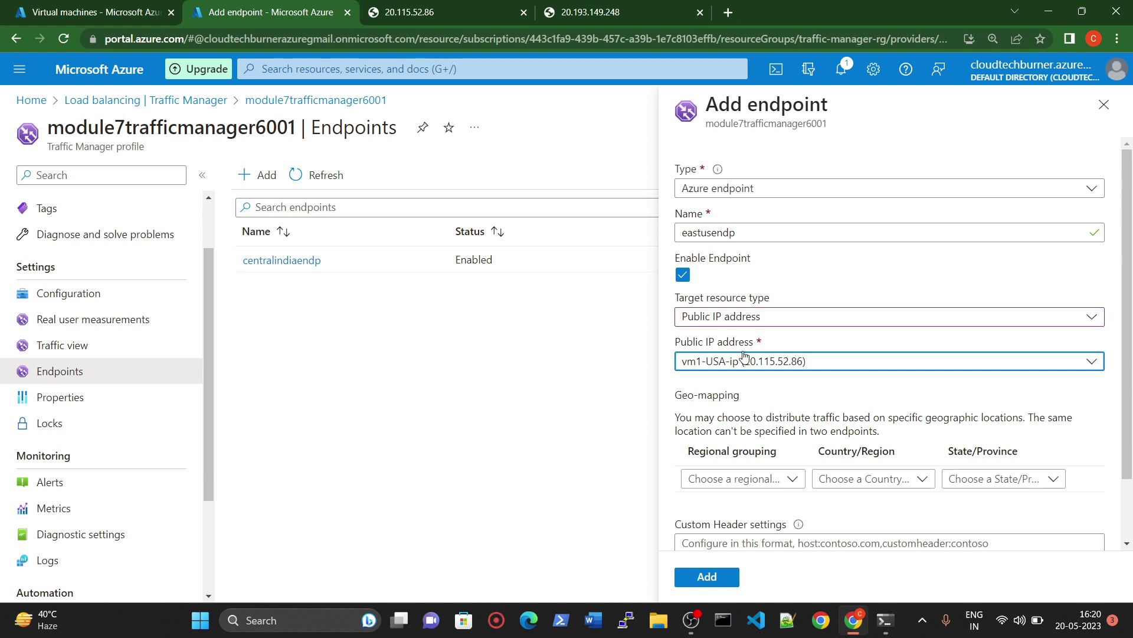
Step: Geo-map it to North America/Central America/Caribbean > United States and add it
scroll(780, 376, down, 1)
click(766, 408)
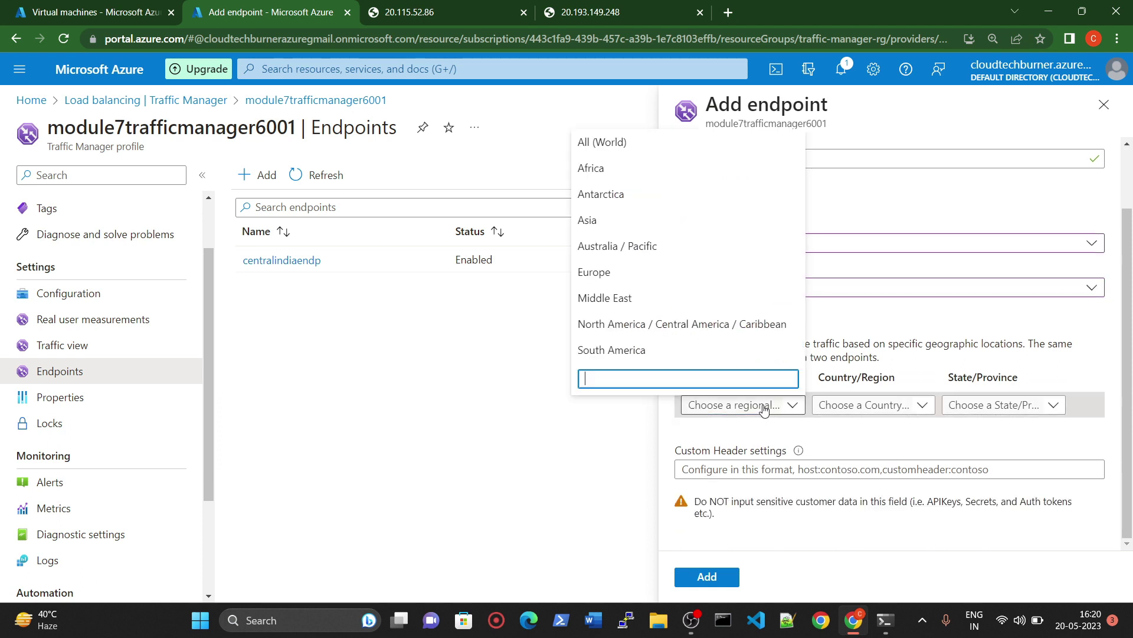
click(721, 326)
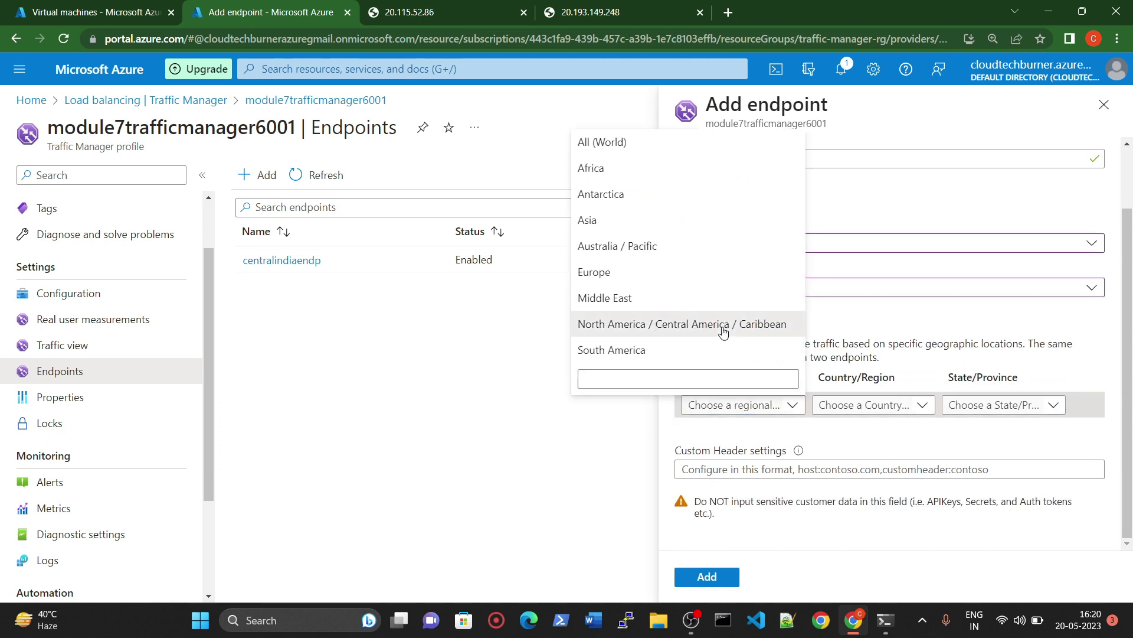
click(868, 405)
scroll(812, 322, down, 8)
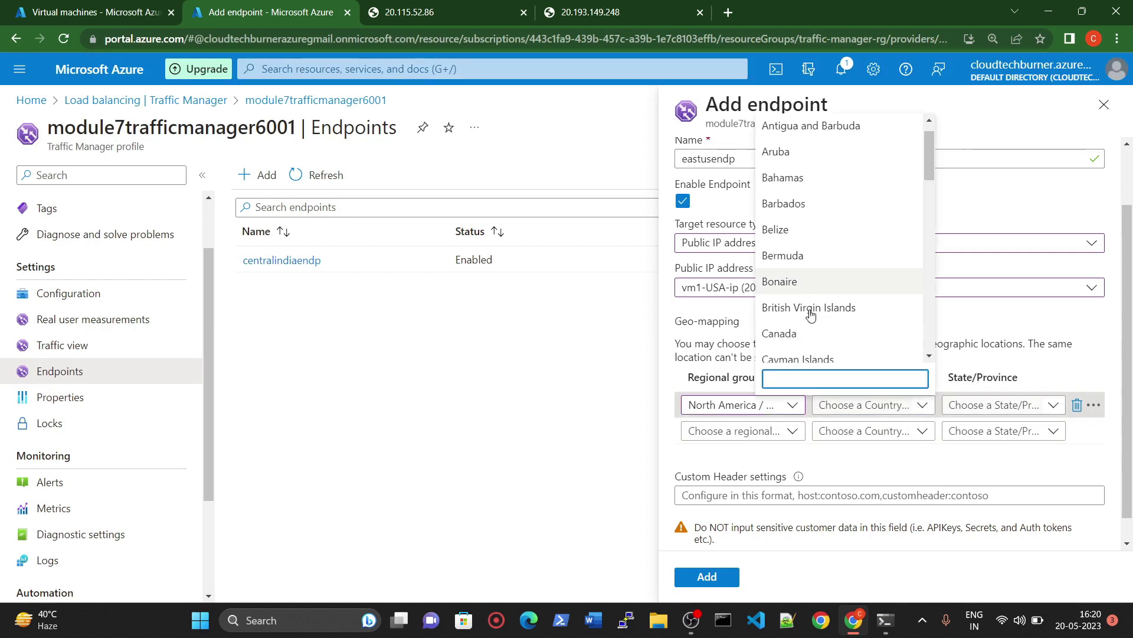
scroll(813, 329, down, 5)
click(815, 349)
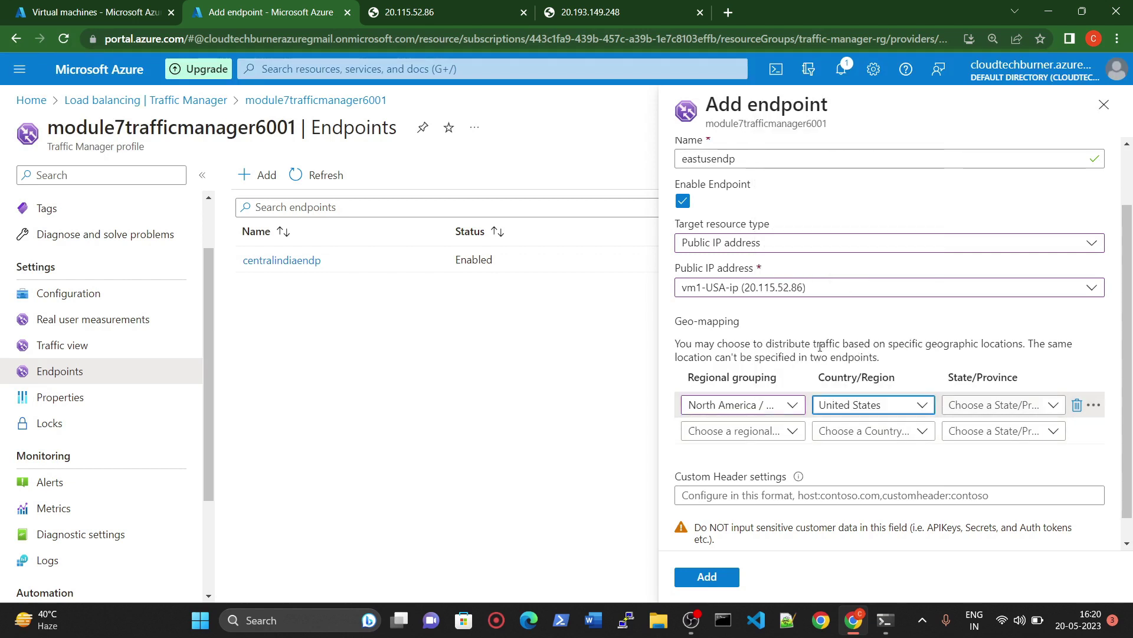
scroll(886, 502, down, 1)
click(730, 577)
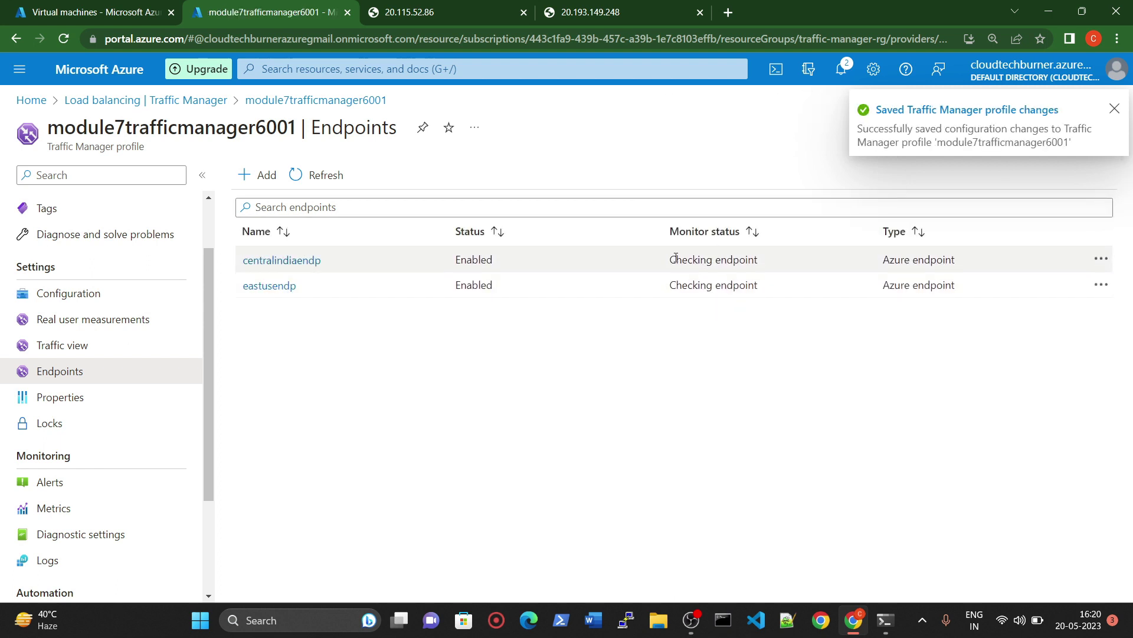
Step: Duplicate the Traffic Manager browser tab and switch to the copy
drag(669, 259, 758, 261)
drag(668, 286, 763, 287)
drag(669, 260, 764, 276)
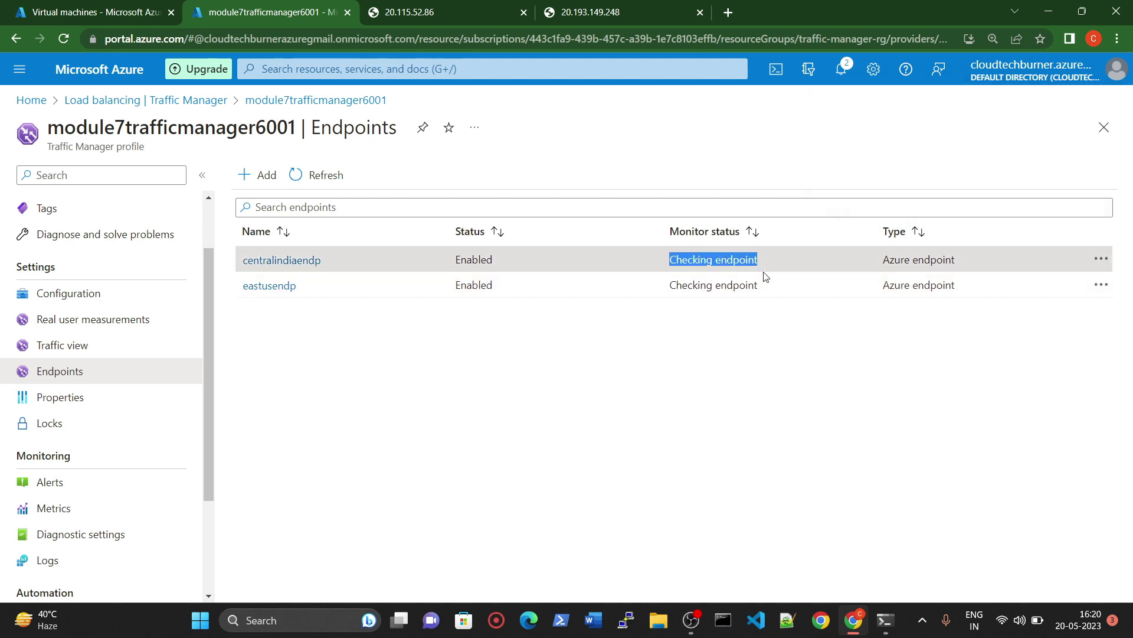
click(731, 316)
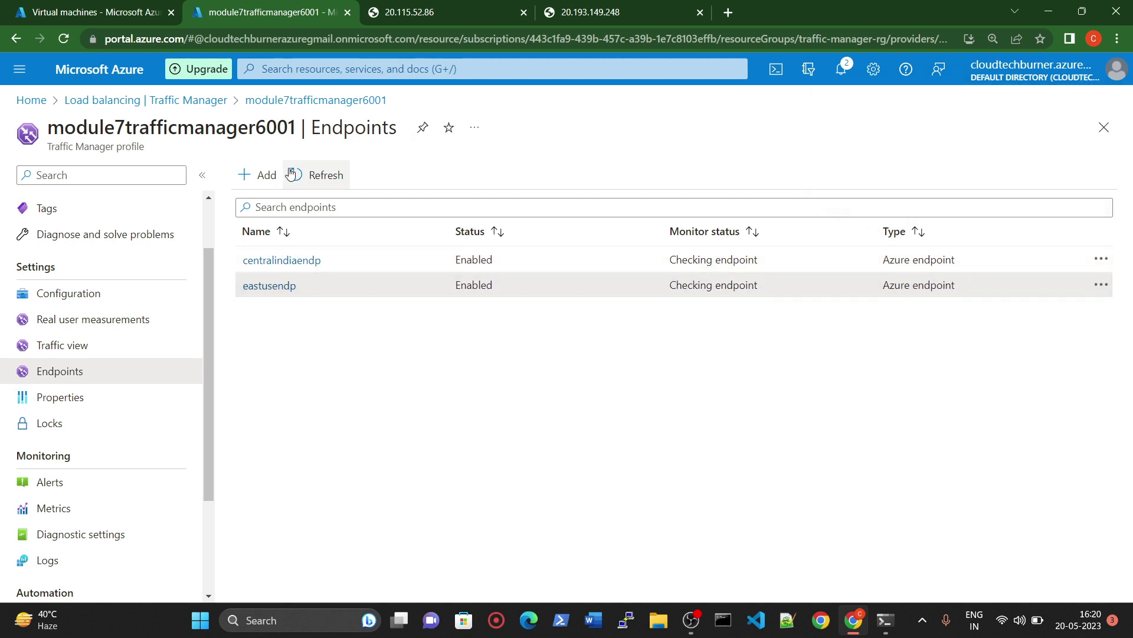
right_click(255, 7)
click(292, 112)
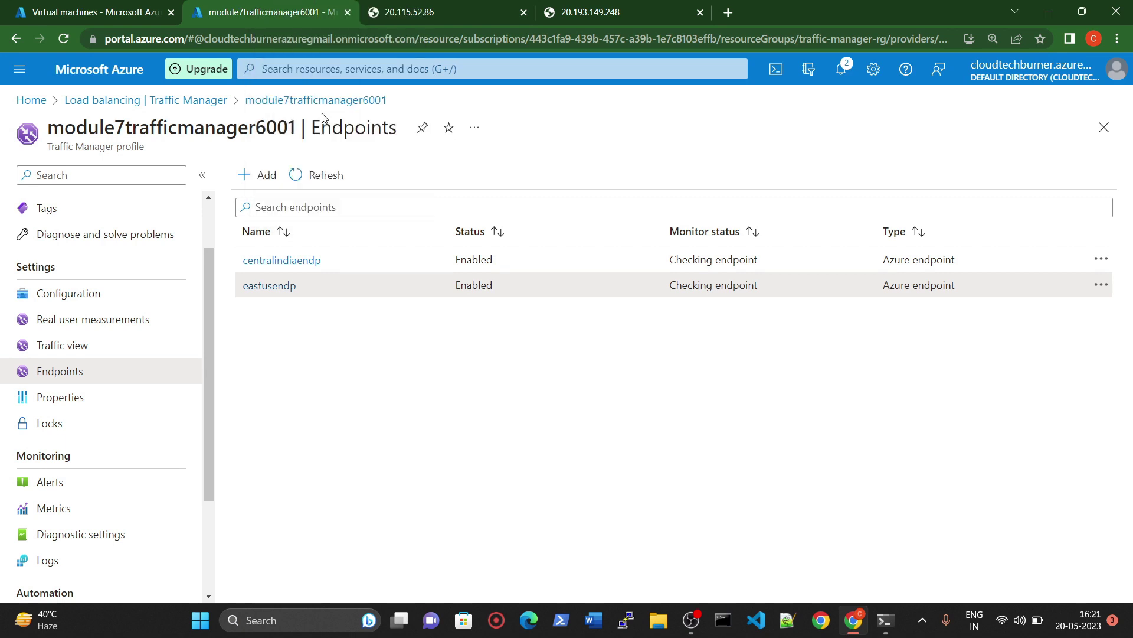
click(274, 5)
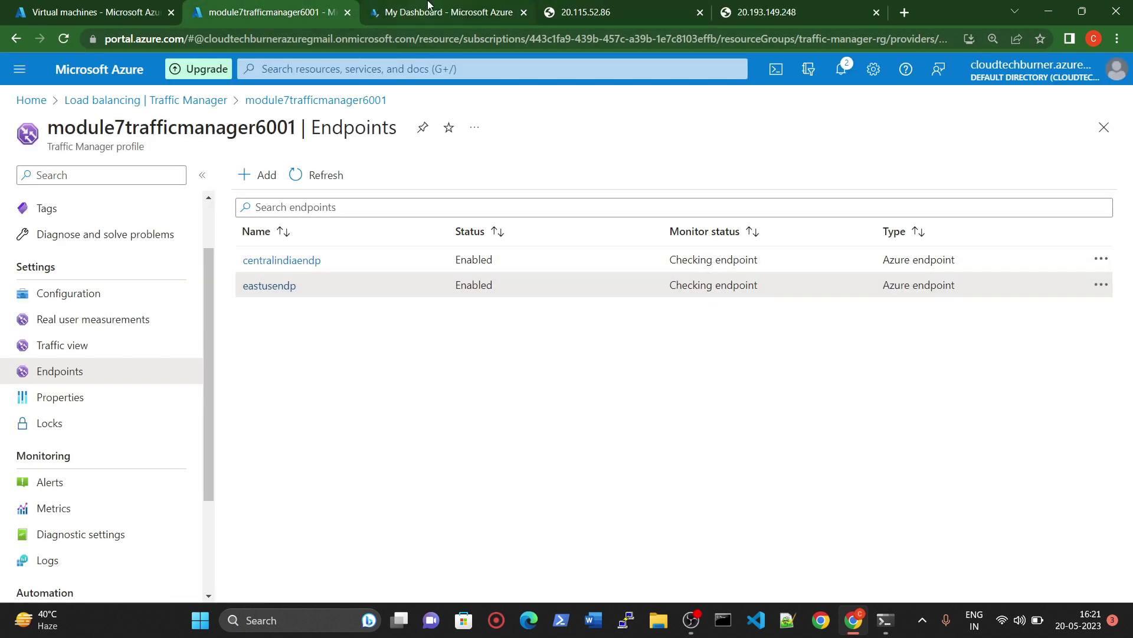
key(ctrl+Tab)
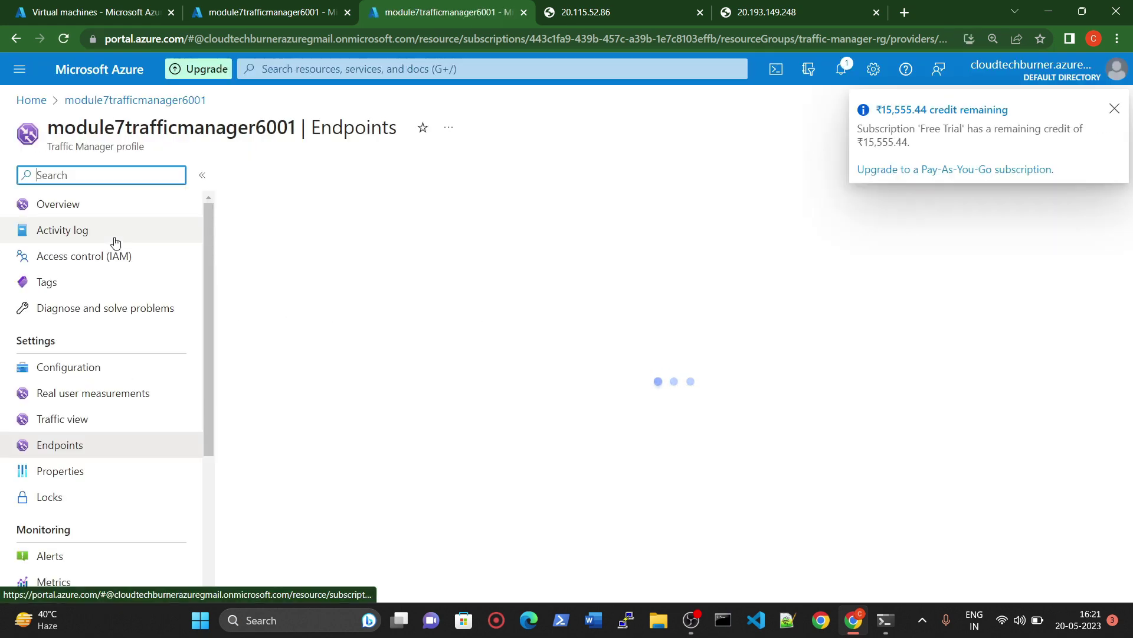
click(68, 211)
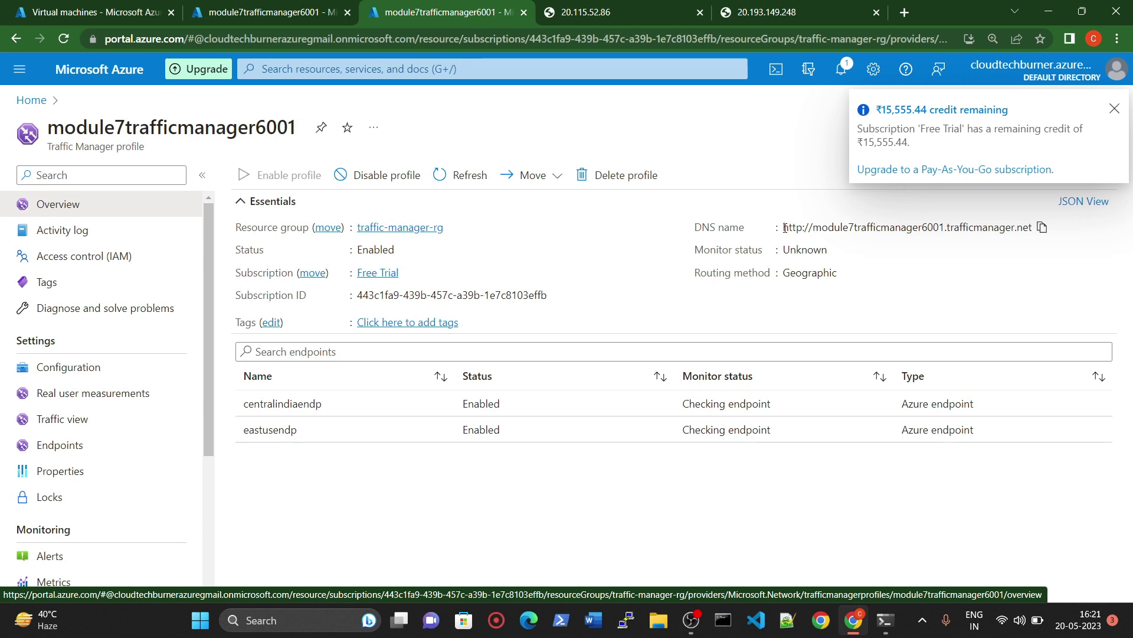
drag(779, 228, 1065, 246)
click(1032, 252)
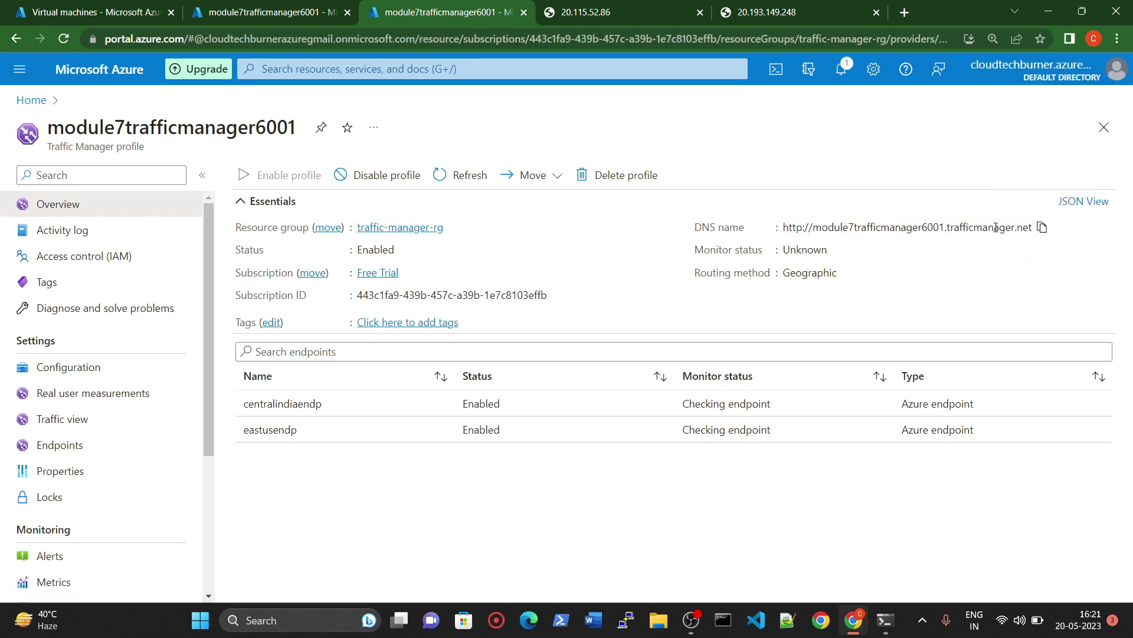
click(1042, 228)
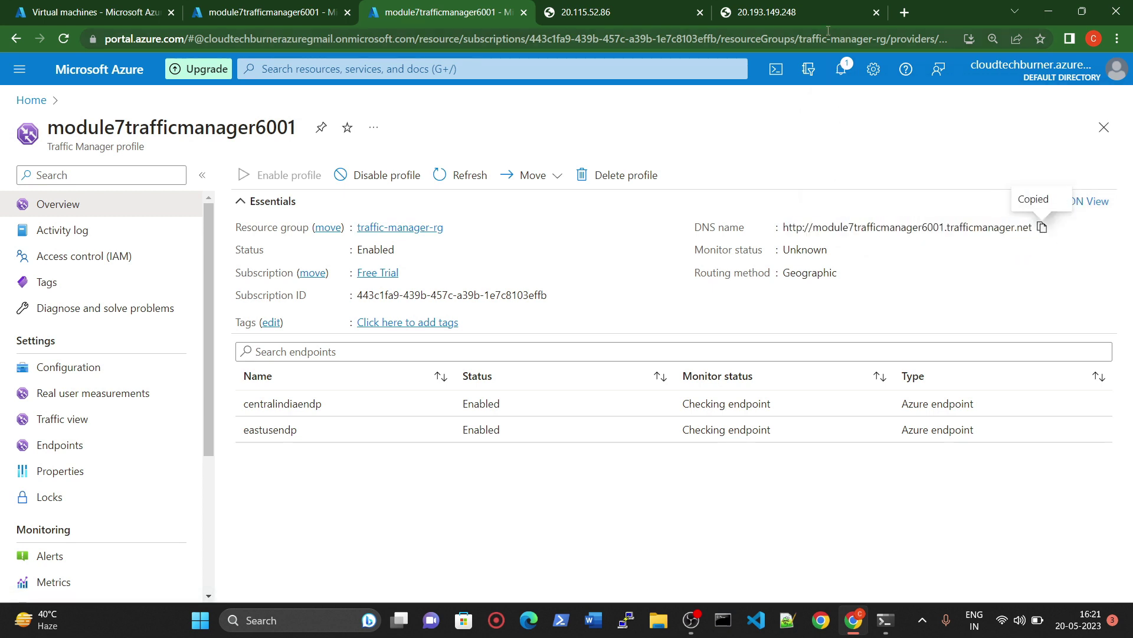
Step: Load module7trafficmanager6001.trafficmanager.net in a new tab and zoom in on the INDIAN version page
click(905, 12)
key(ctrl+v)
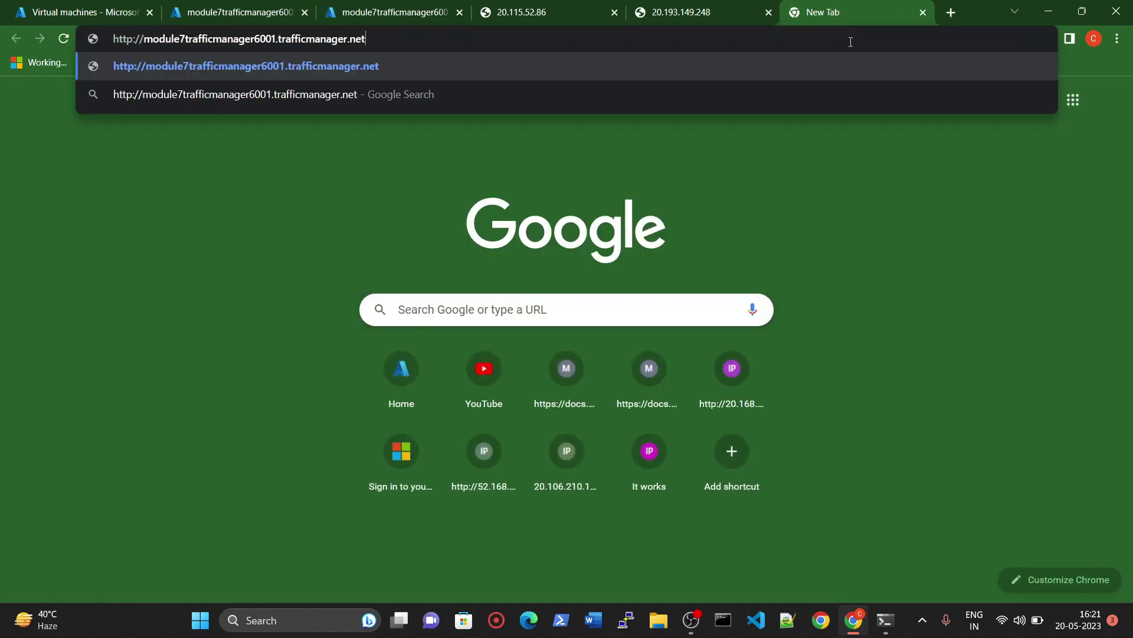
key(Return)
key(ctrl+plus)
key(ctrl+plus)
key(ctrl+plus)
key(ctrl+plus)
key(ctrl+plus)
key(ctrl+plus)
key(ctrl+plus)
key(ctrl+plus)
key(ctrl+plus)
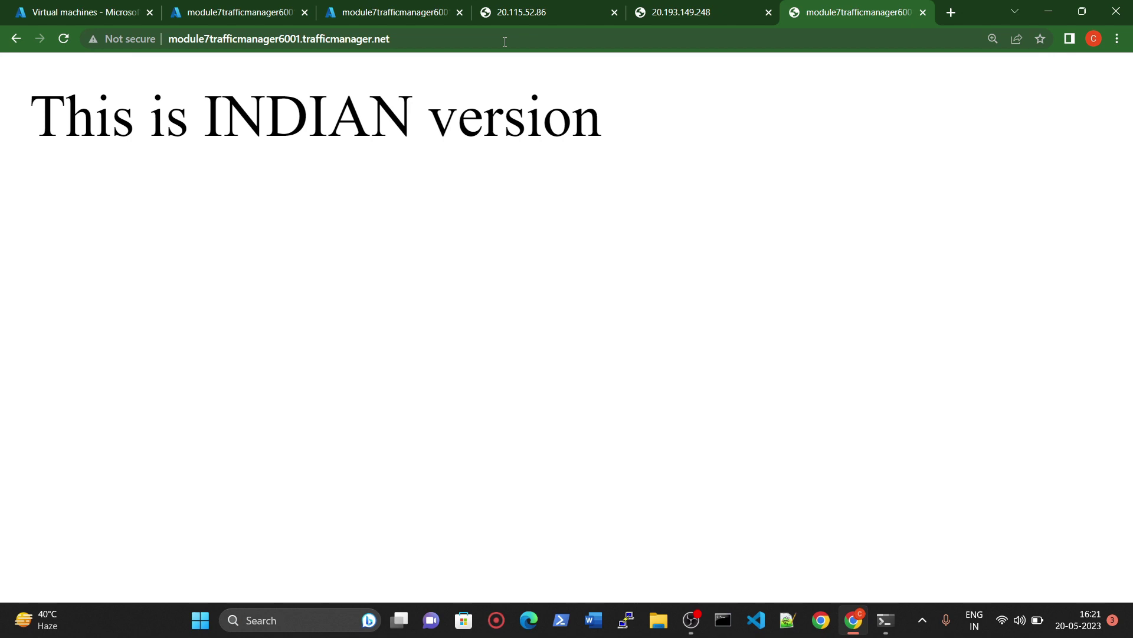
Step: Compare against the 20.193.149.248 and USA 20.115.52.86 pages, then return to the Endpoints page
click(520, 39)
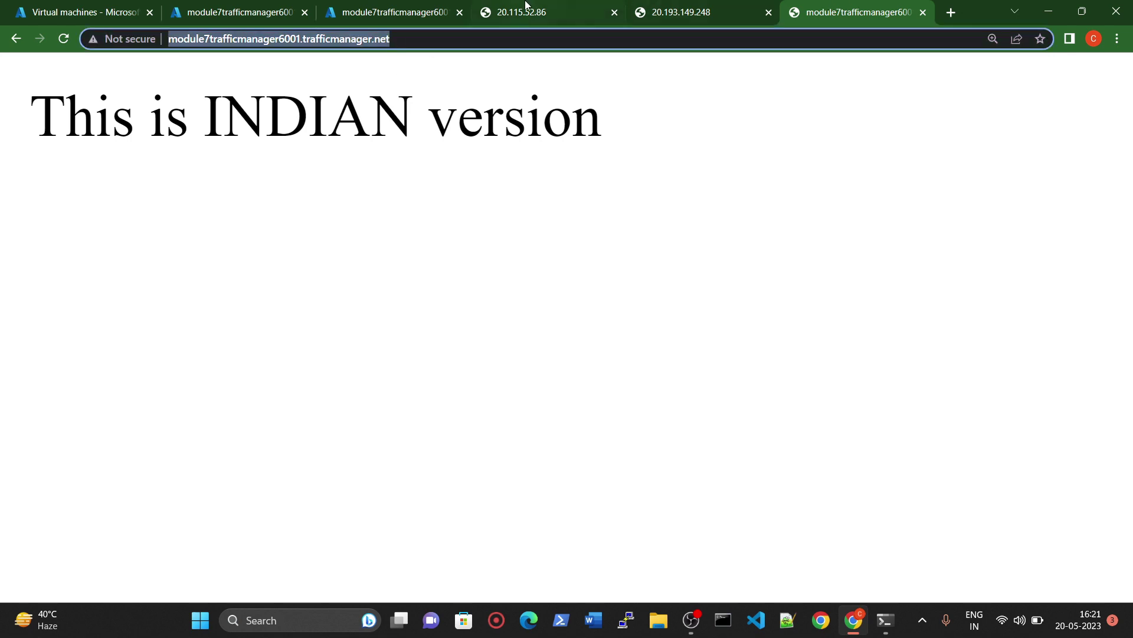
click(396, 11)
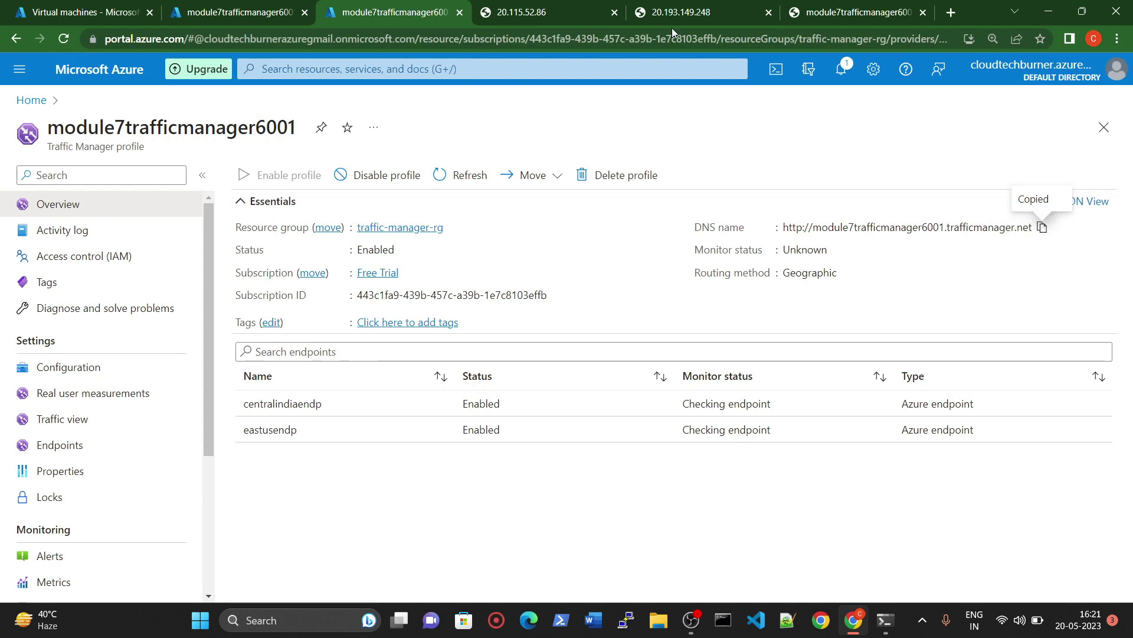
click(827, 11)
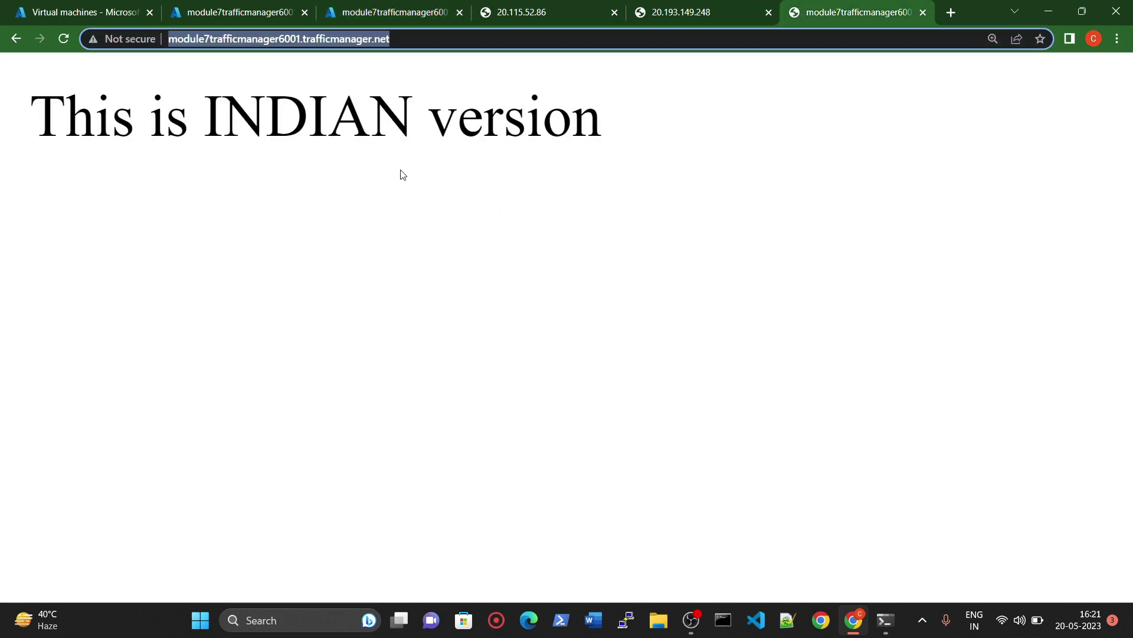
click(688, 9)
click(531, 11)
click(416, 5)
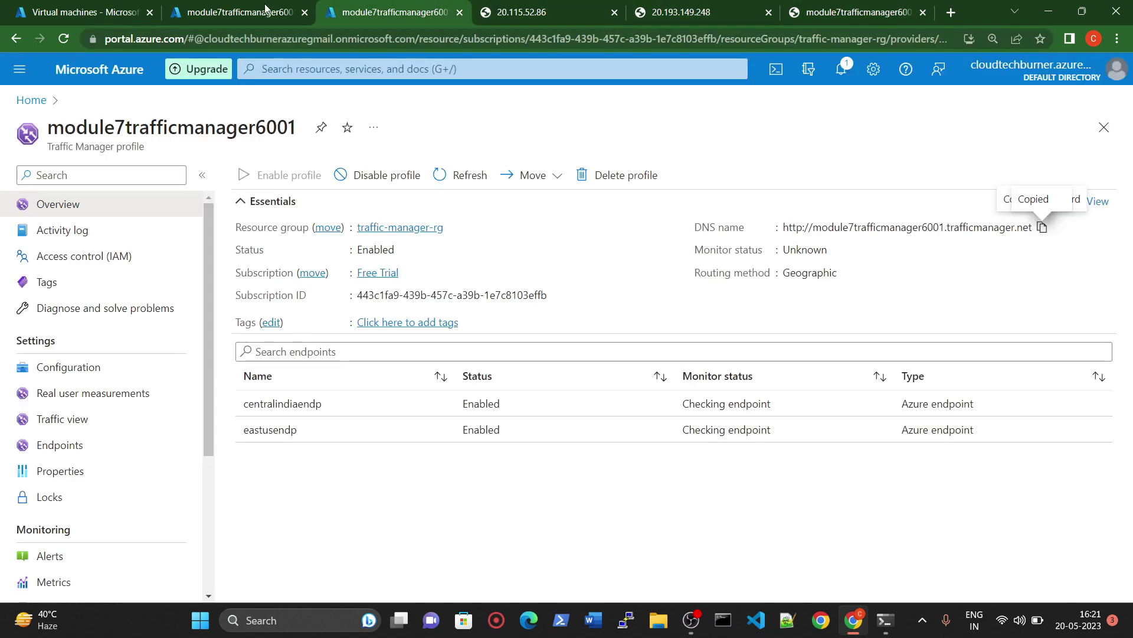
click(251, 7)
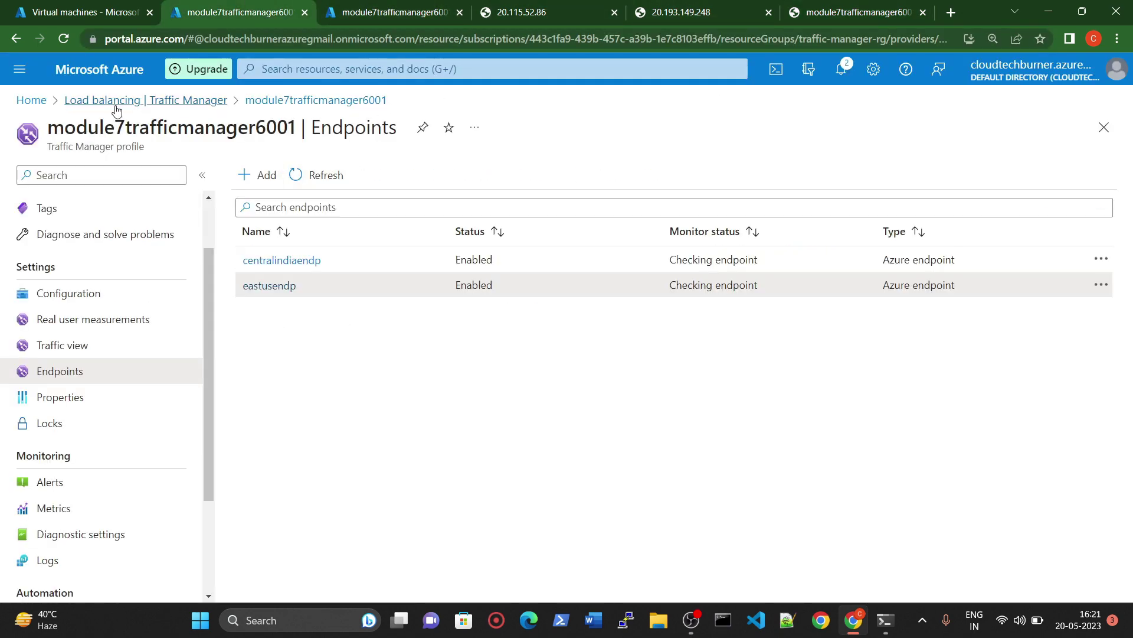
Step: Go from the Azure home page to Resource groups and open traffic-rg
click(29, 101)
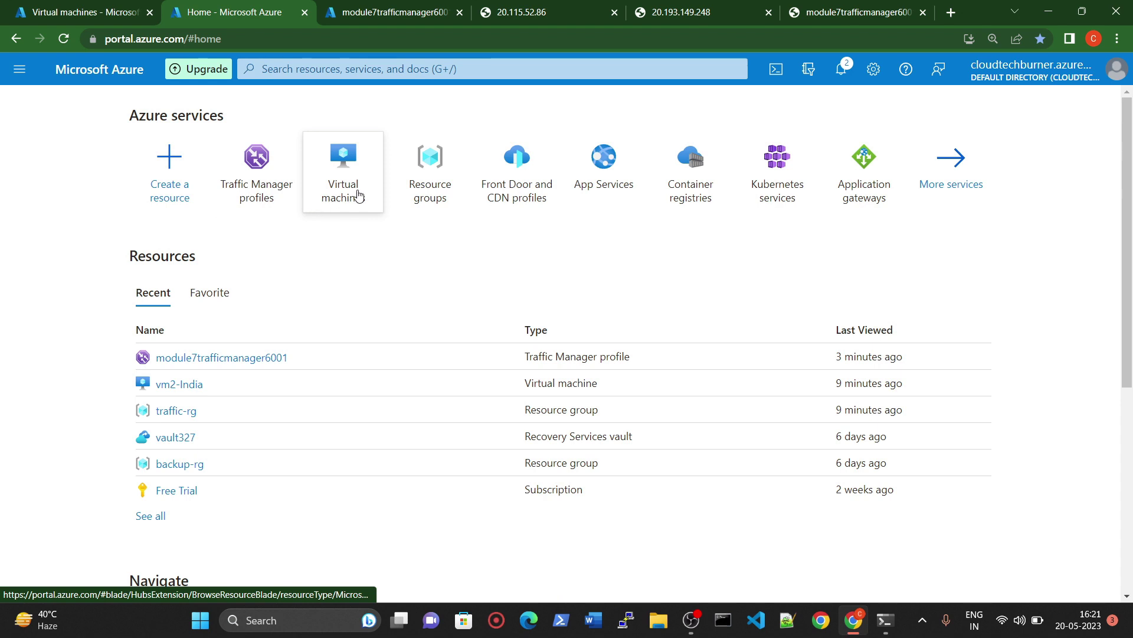
mouse_move(362, 190)
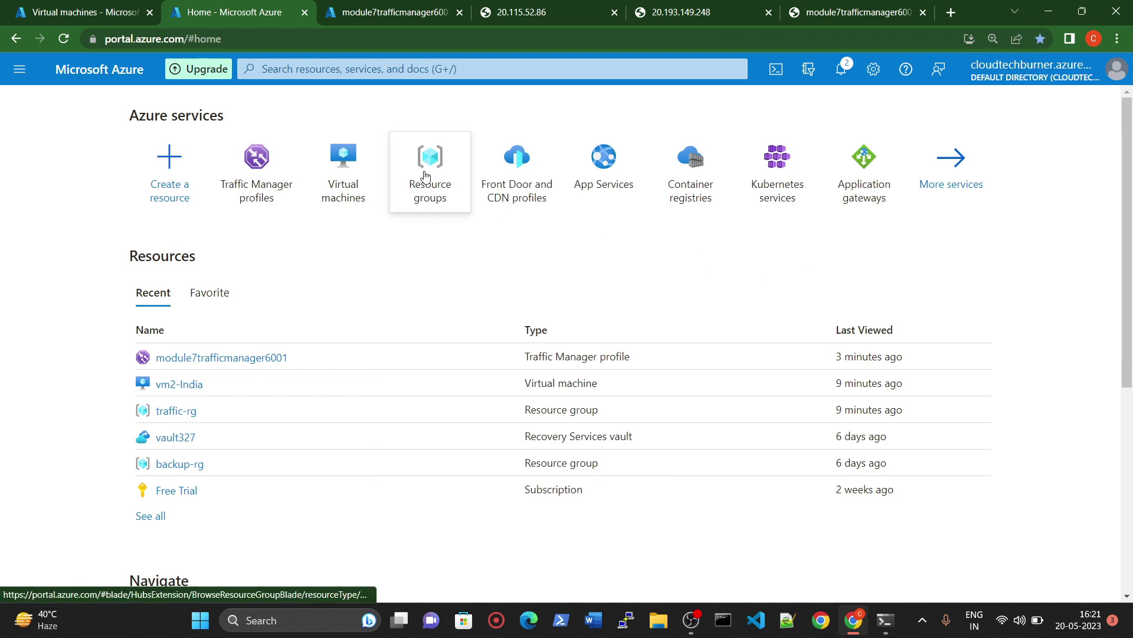
click(426, 177)
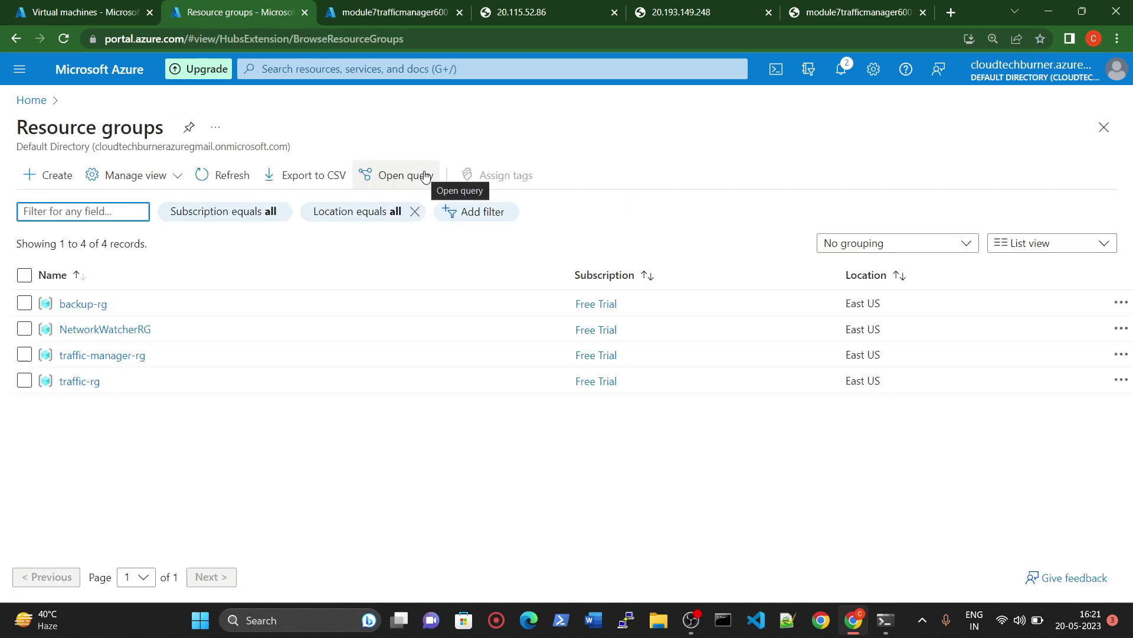
click(81, 381)
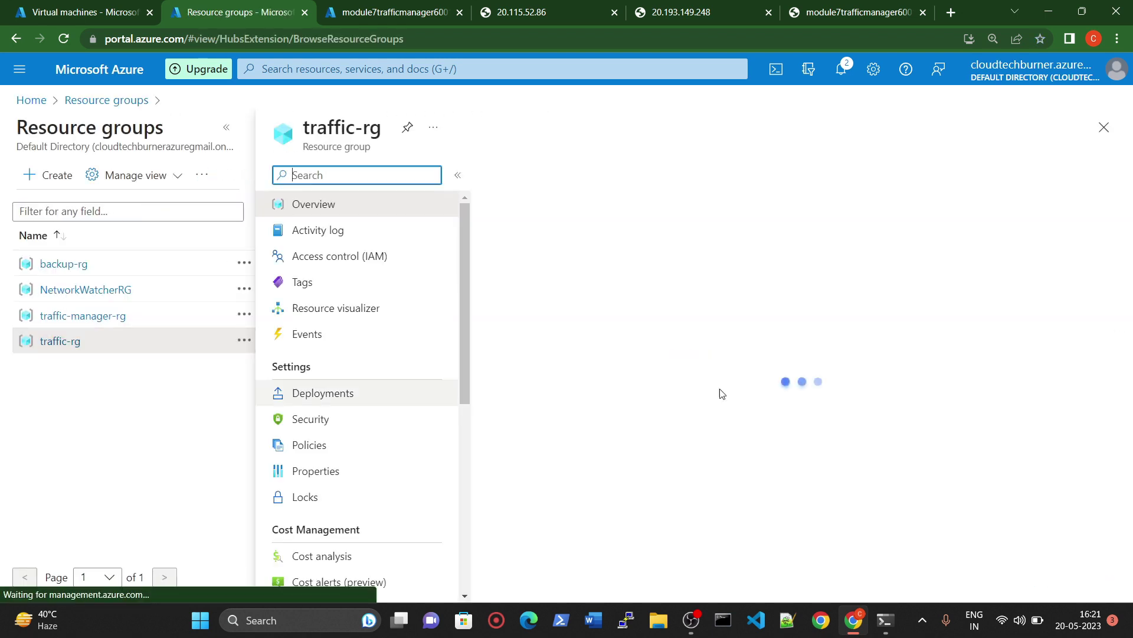
Step: Delete traffic-rg with force delete for virtual machines, confirming with the group name
click(699, 176)
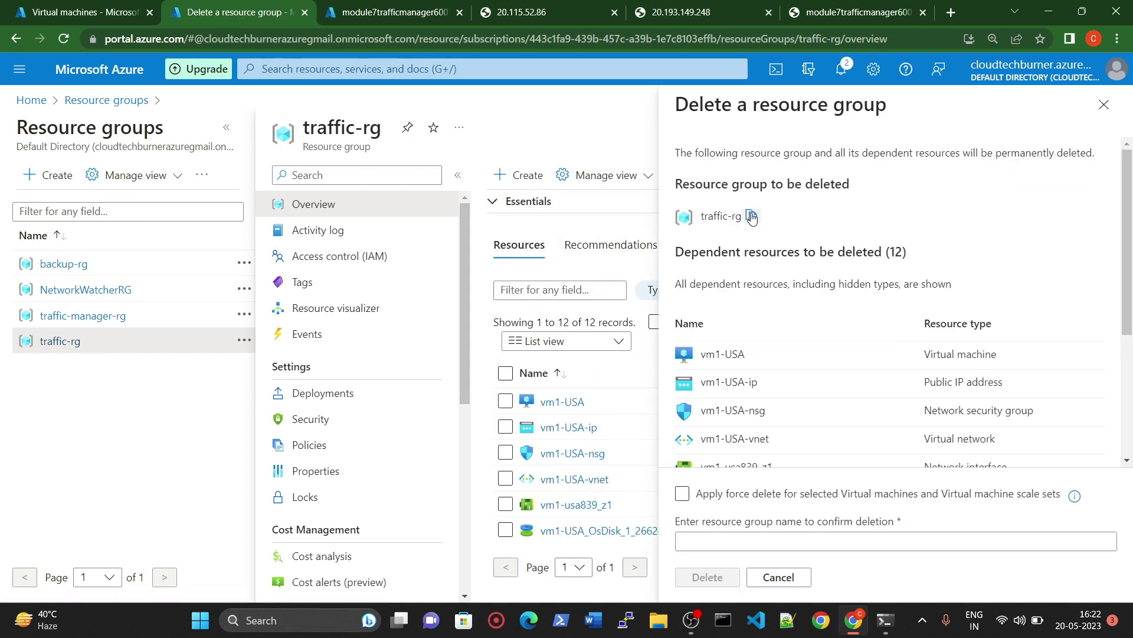
click(682, 494)
click(690, 541)
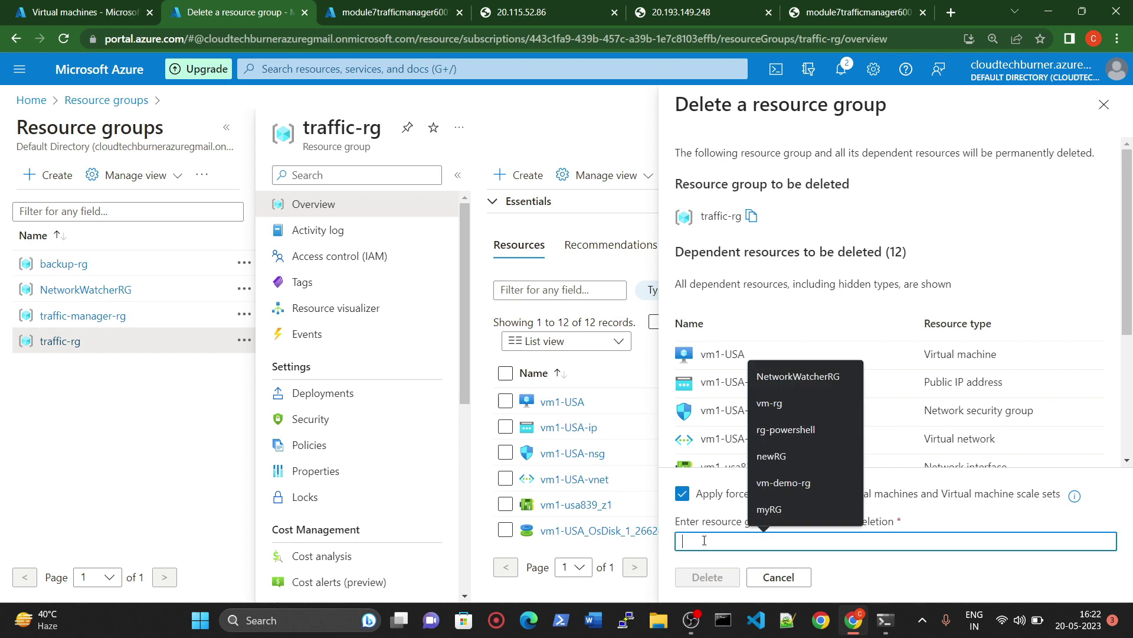
click(720, 446)
click(707, 577)
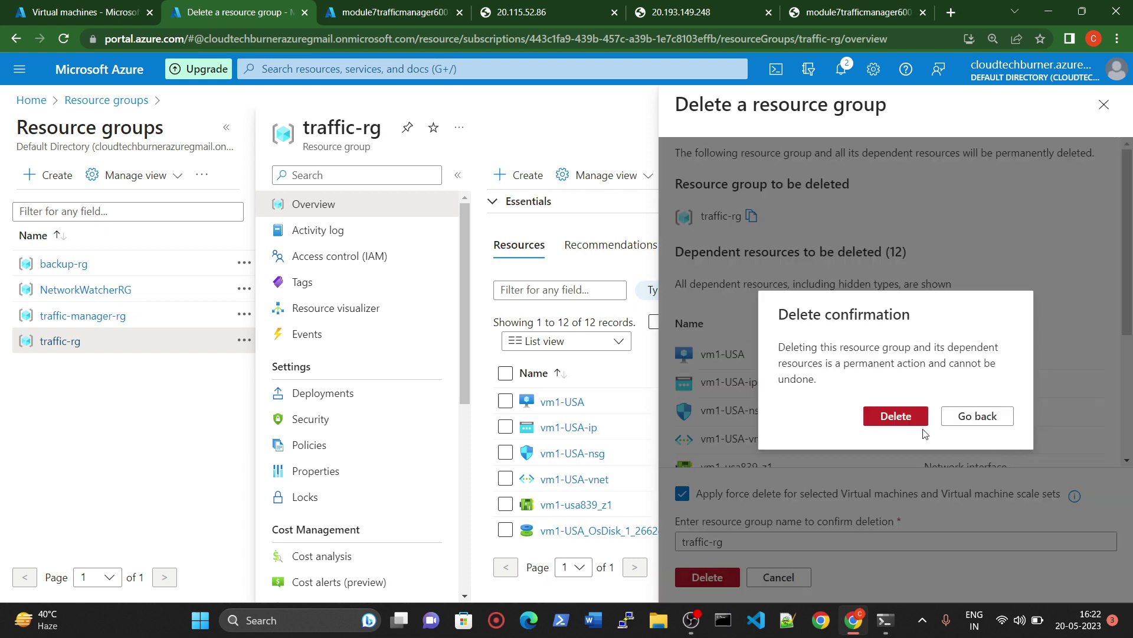
click(920, 420)
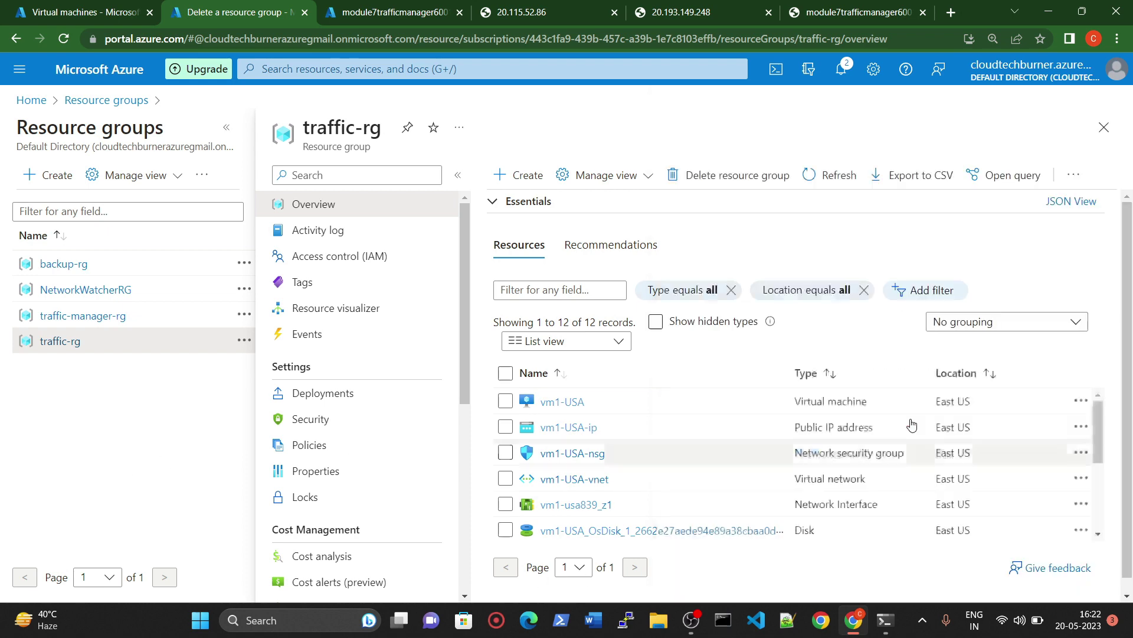
Step: Delete traffic-manager-rg and its Traffic Manager profile, pasting the group name to confirm
click(78, 323)
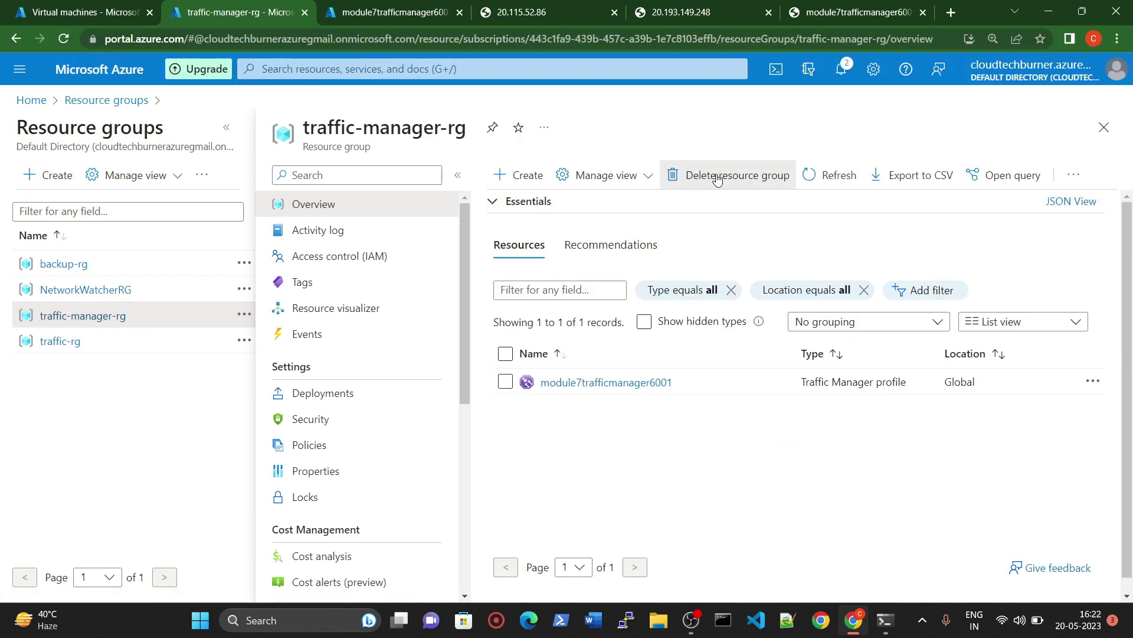
click(718, 177)
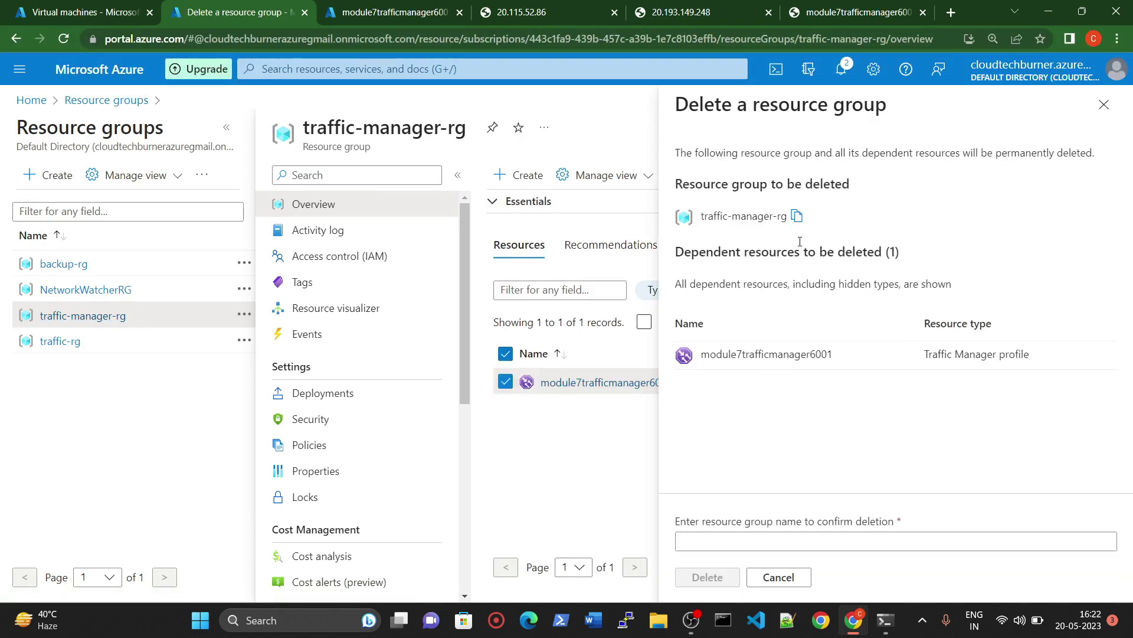
click(797, 215)
click(746, 541)
key(ctrl+v)
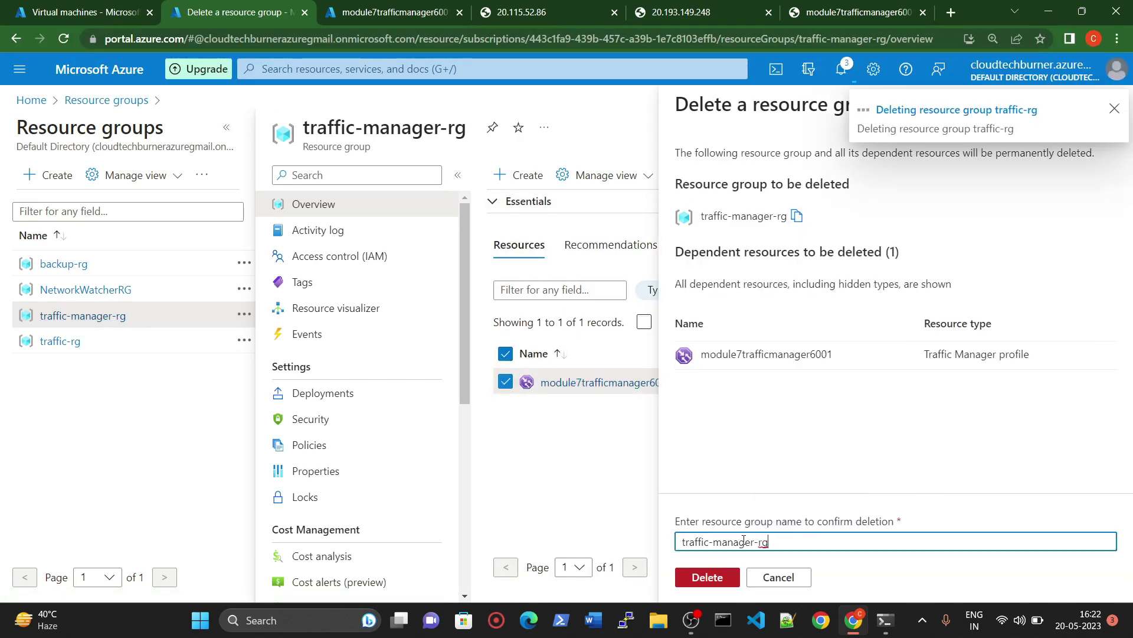
click(706, 576)
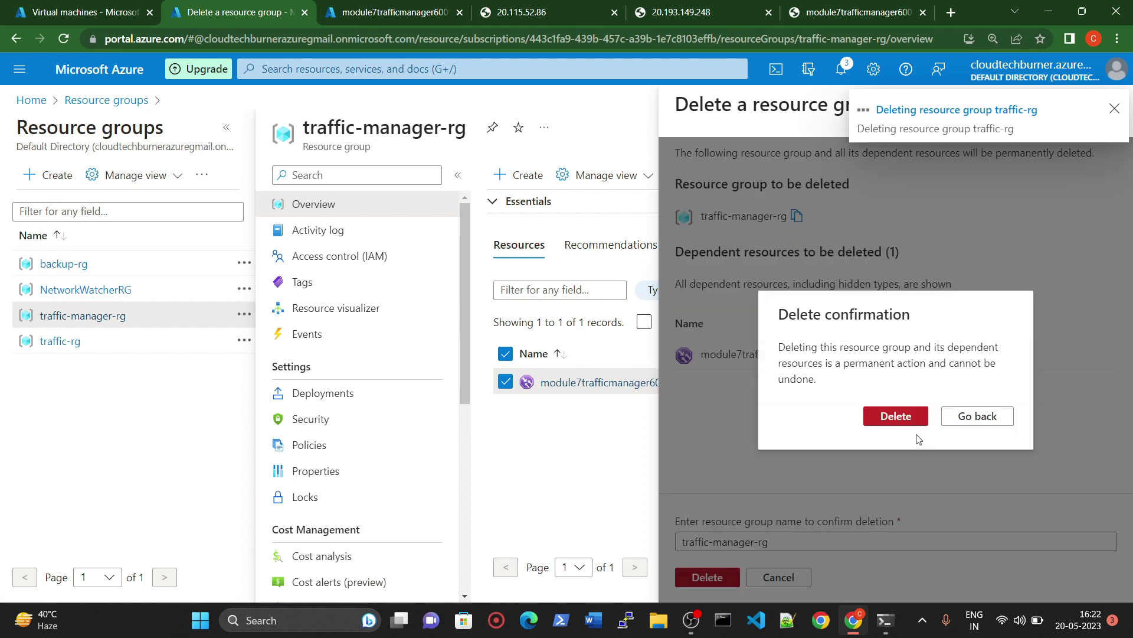
click(900, 420)
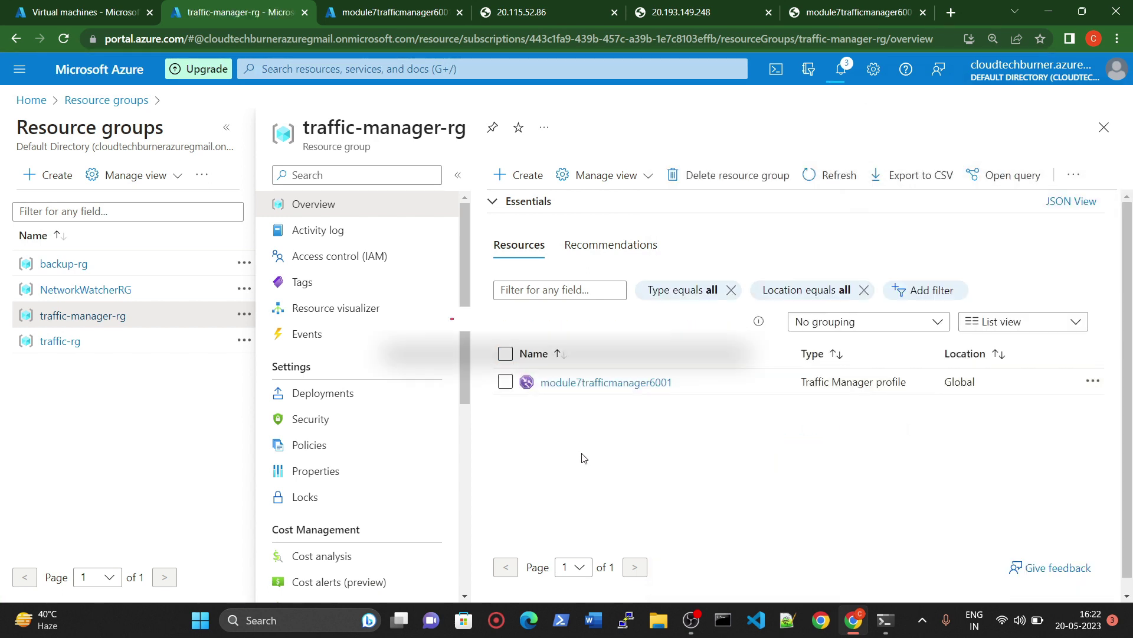